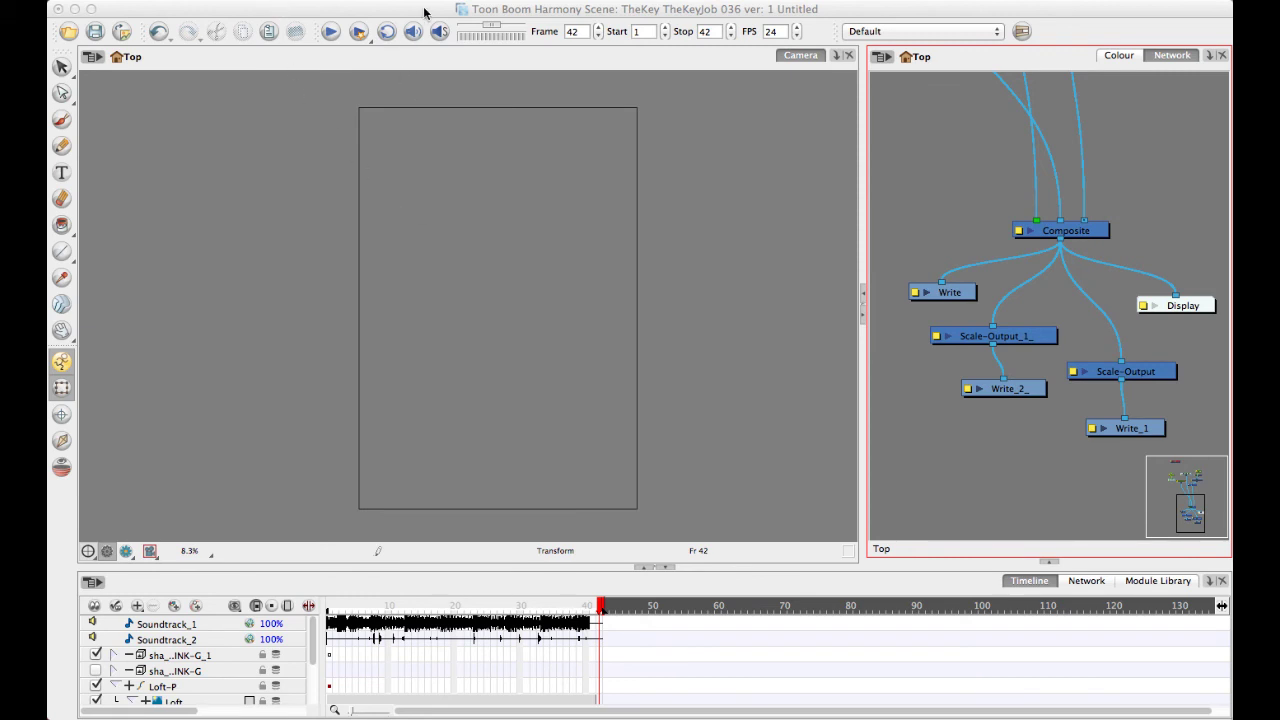
# Open Scene Settings, then move and enlarge the dialog to show more presets.
pyautogui.click(345, 0)
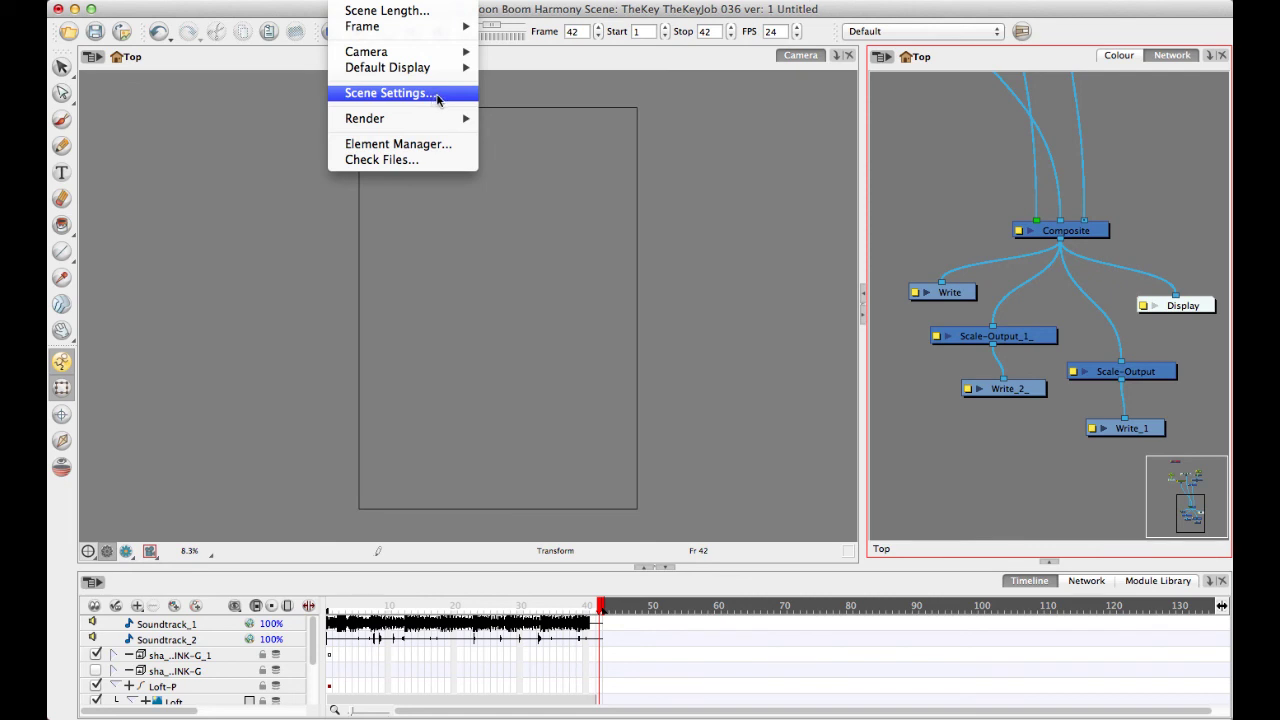
pyautogui.click(443, 93)
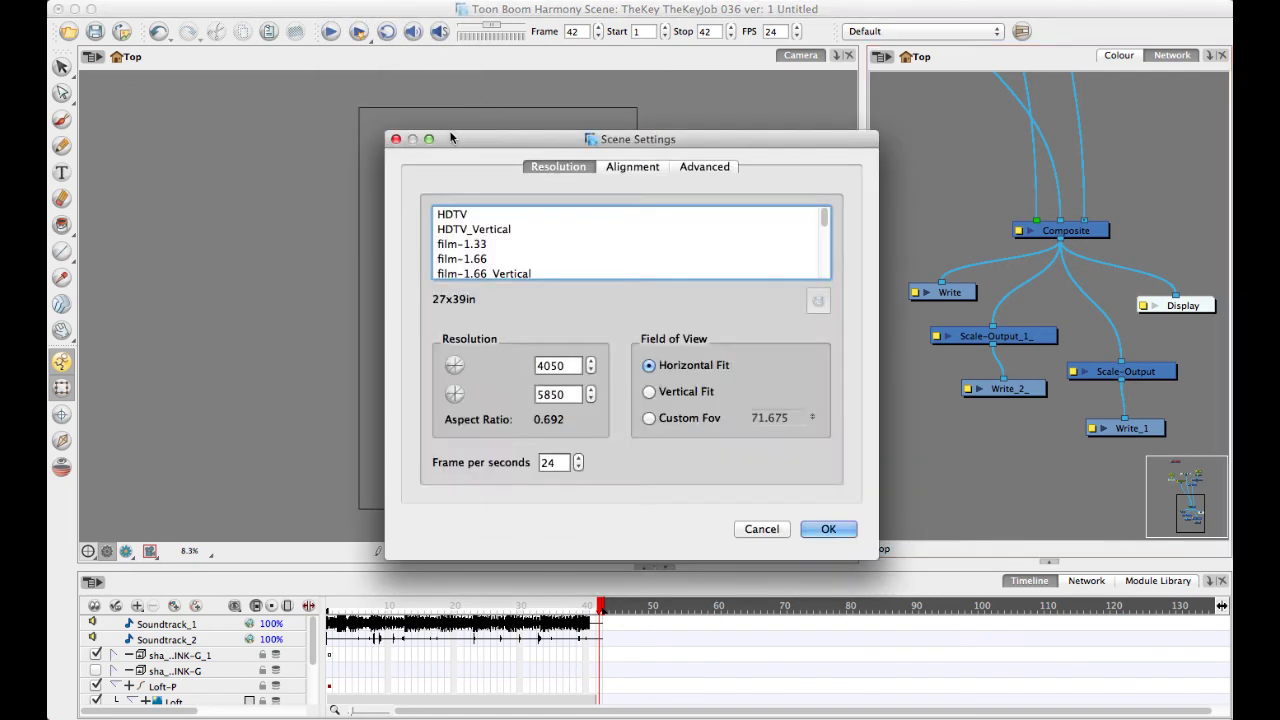
pyautogui.moveTo(598, 133); pyautogui.dragTo(517, 69)
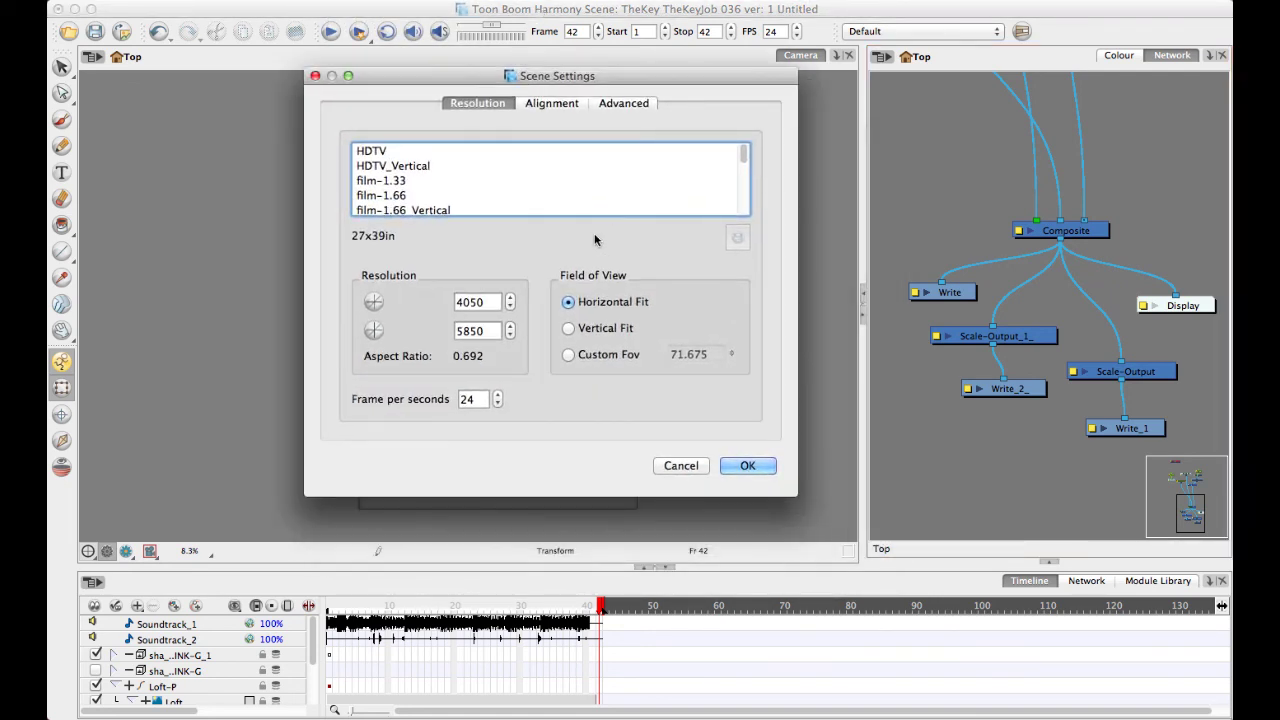
pyautogui.moveTo(793, 500); pyautogui.dragTo(861, 606)
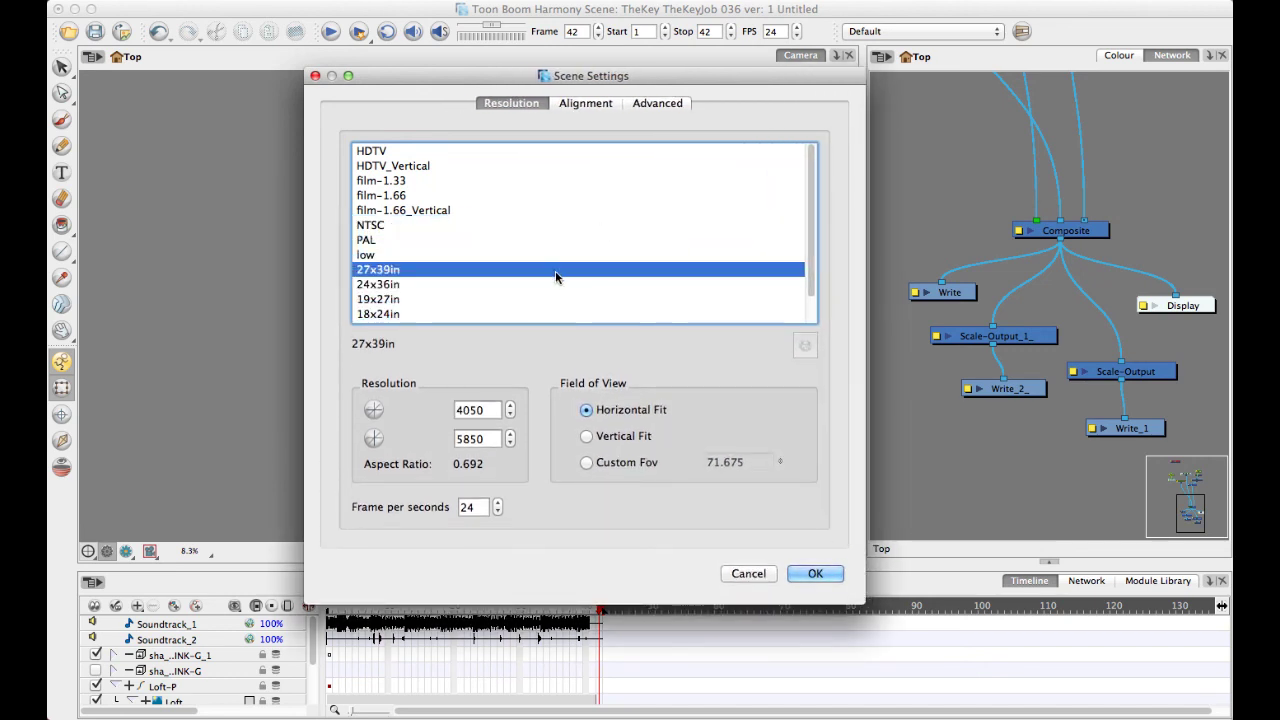
# Choose the PAL resolution preset (768x576, 25 fps) and check the width and height values.
pyautogui.click(383, 257)
pyautogui.click(389, 239)
pyautogui.click(388, 226)
pyautogui.click(400, 242)
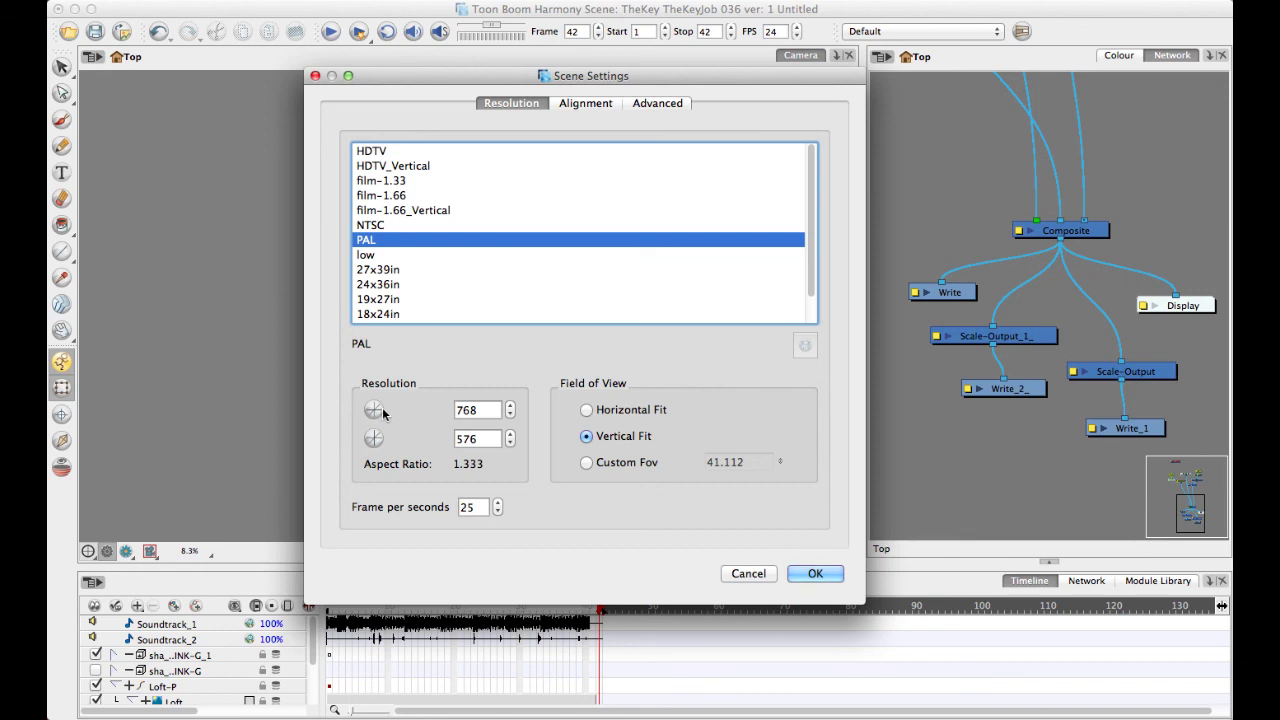
pyautogui.click(480, 410)
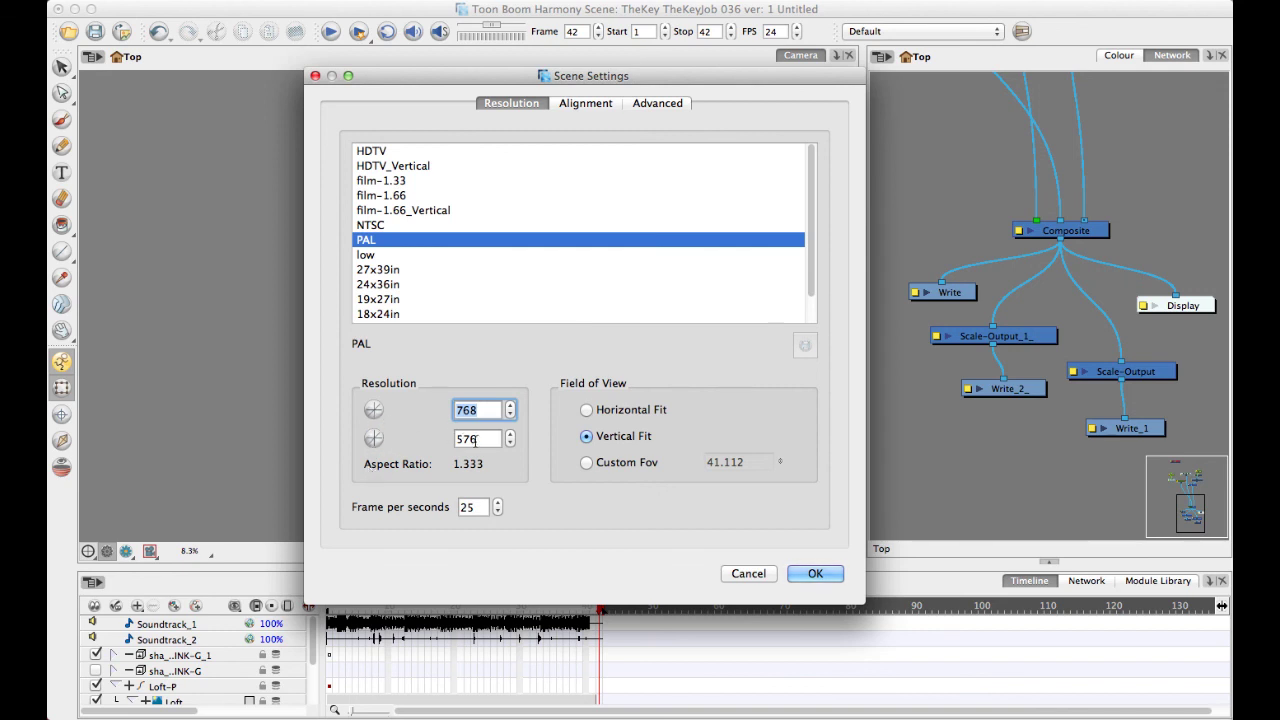
pyautogui.press('Tab')
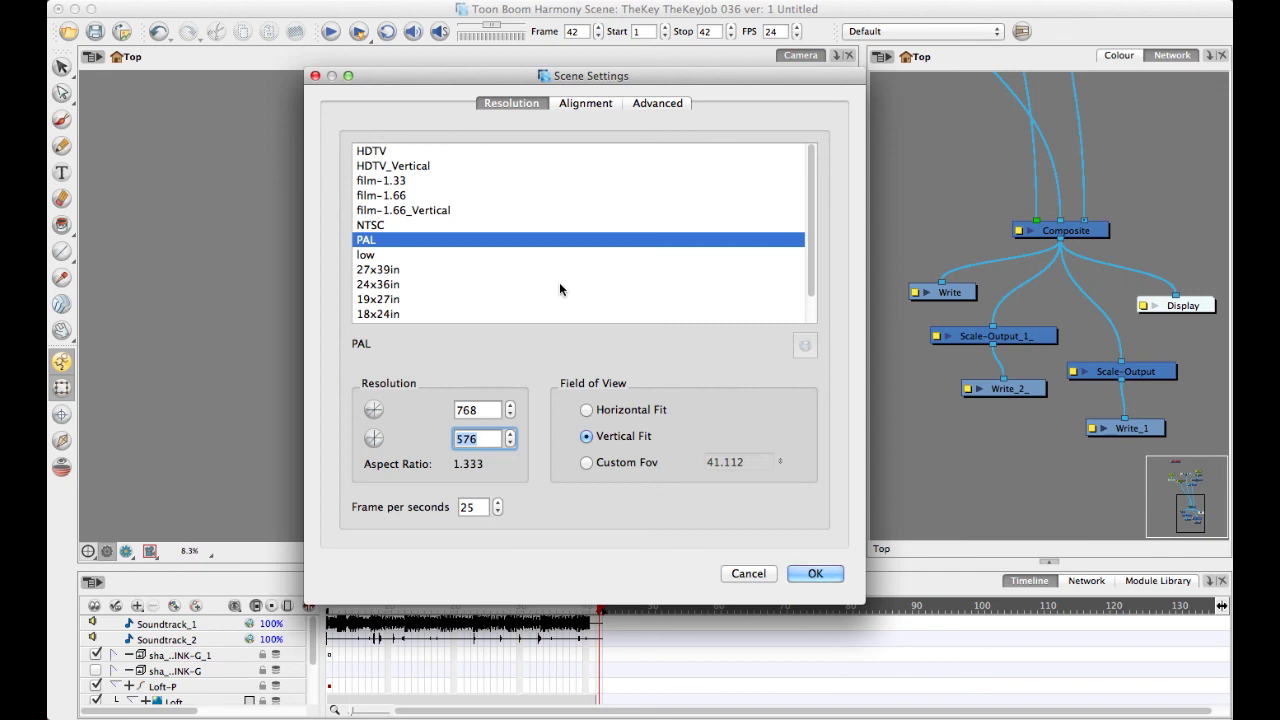
# Try the HDTV_Vertical and 8-5x11in presets, then cancel Scene Settings without applying.
pyautogui.click(404, 168)
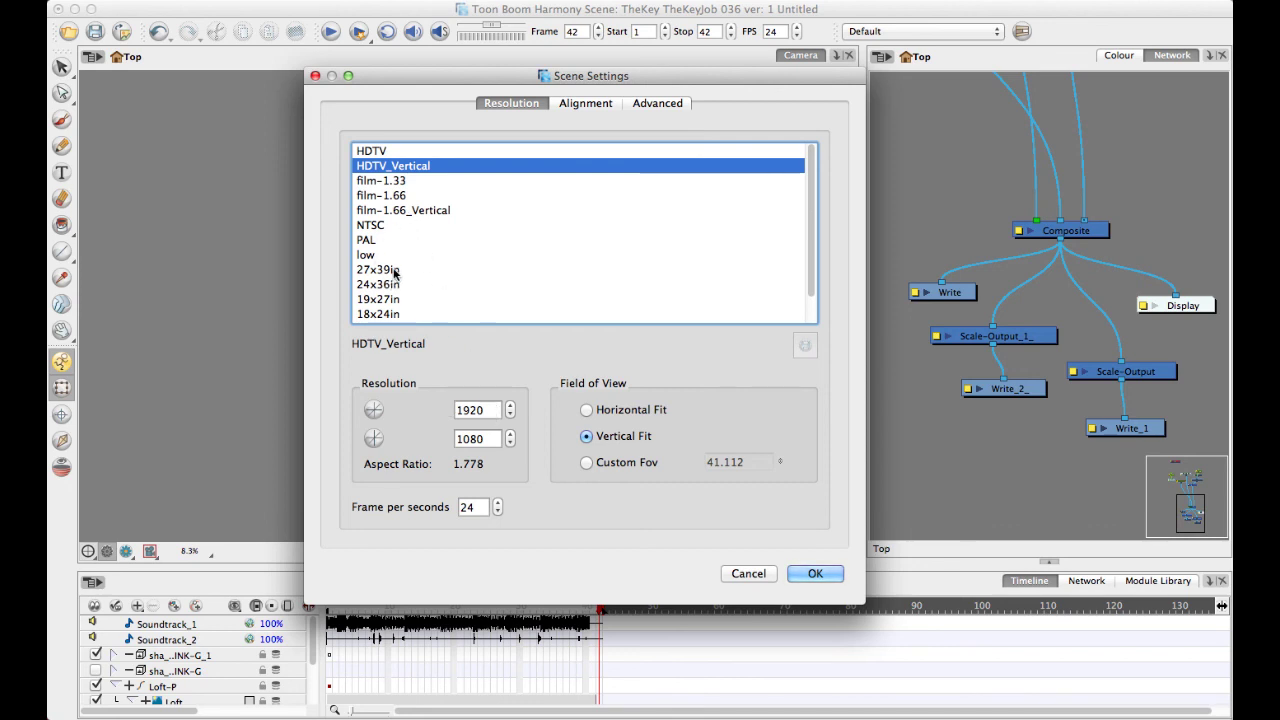
pyautogui.scroll(-2, 395, 272)
pyautogui.click(373, 316)
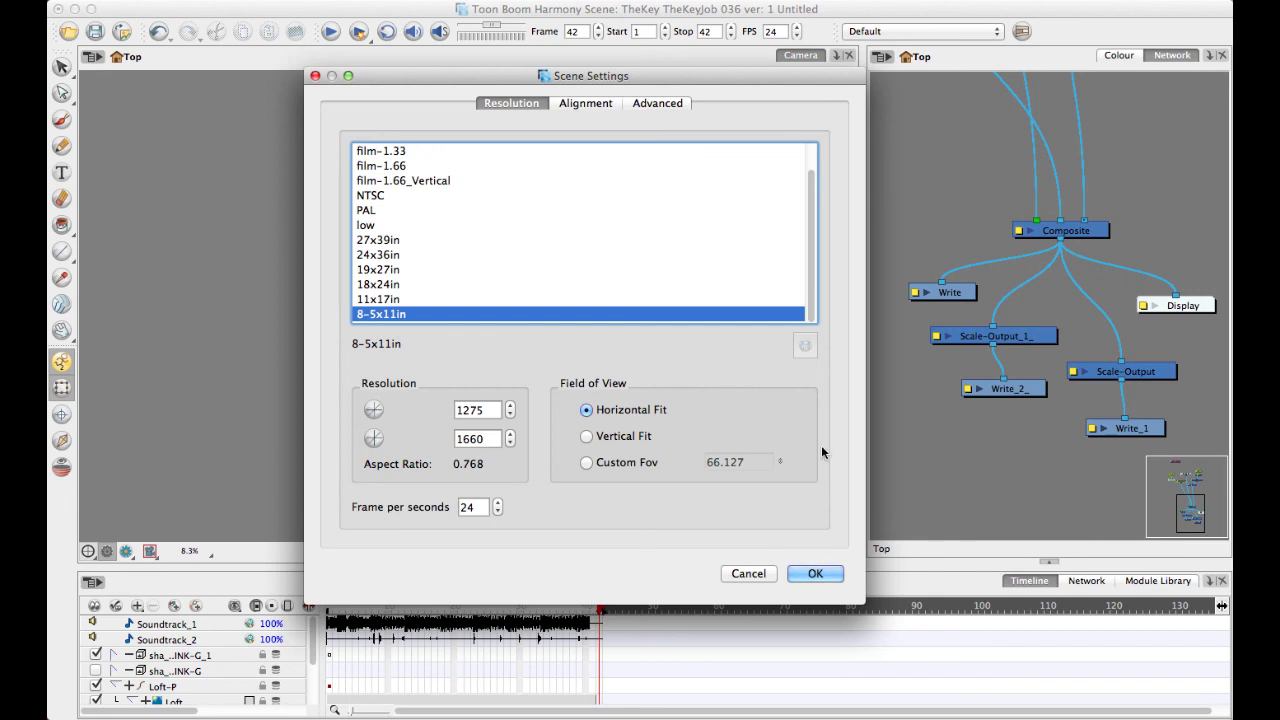
pyautogui.click(750, 576)
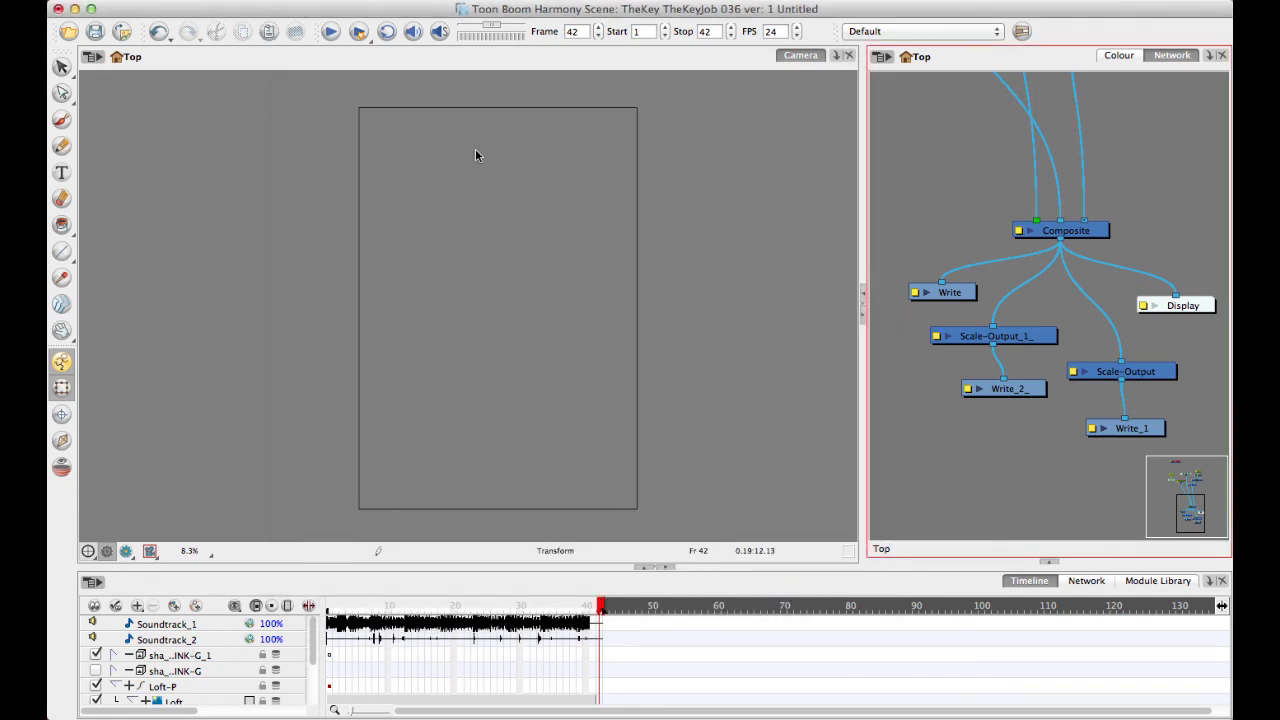
# Write the text 150*8.5 on Drawing_1 in the Camera view.
pyautogui.click(550, 257)
pyautogui.scroll(3, 539, 262)
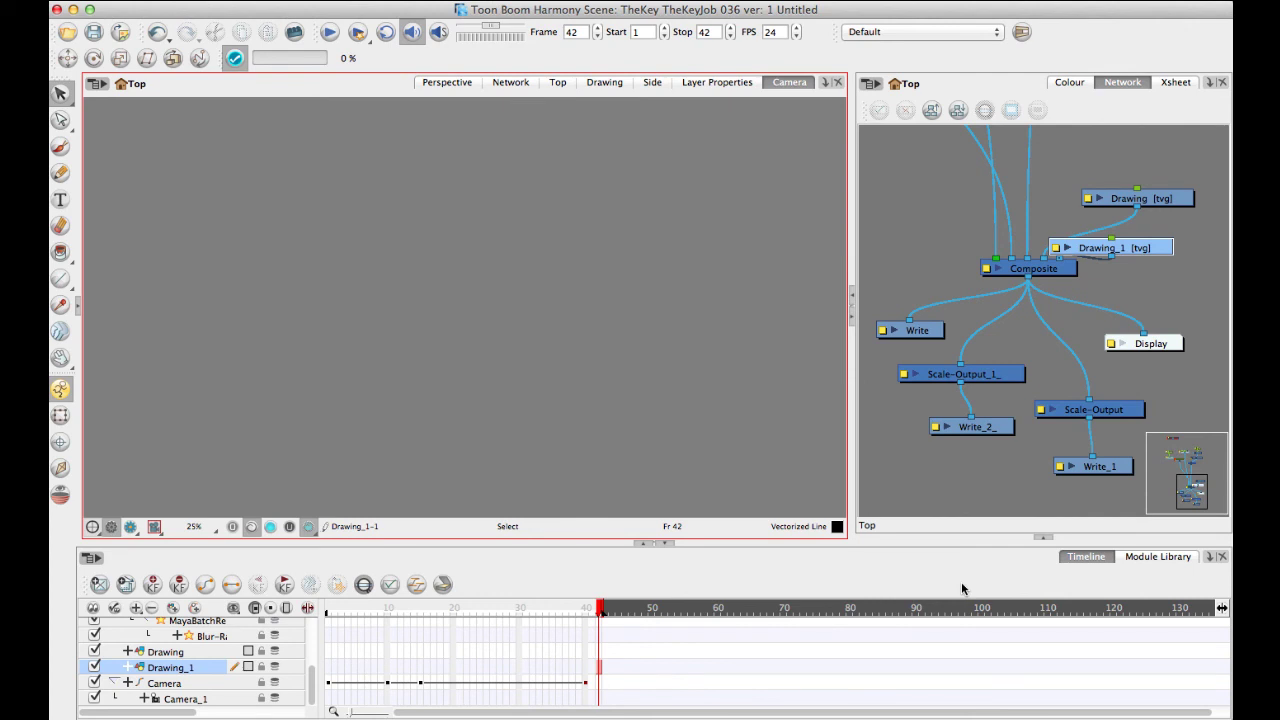
pyautogui.click(60, 199)
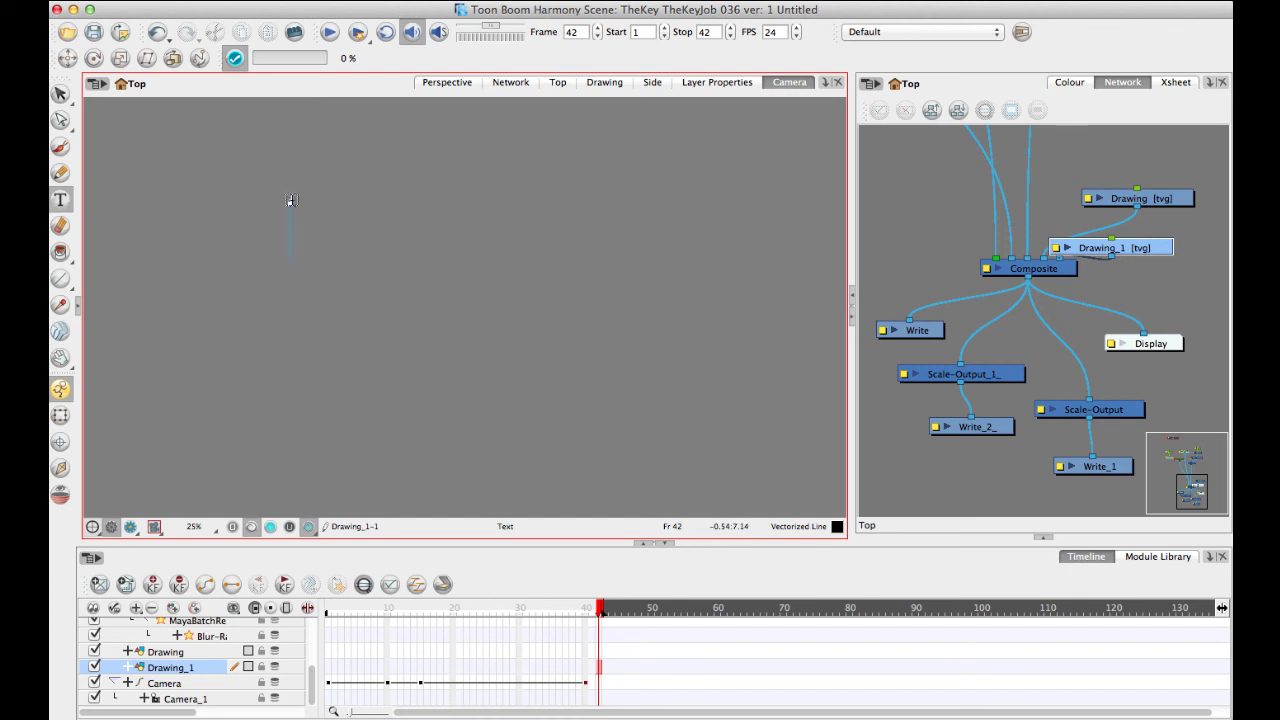
pyautogui.click(290, 203)
pyautogui.write('150')
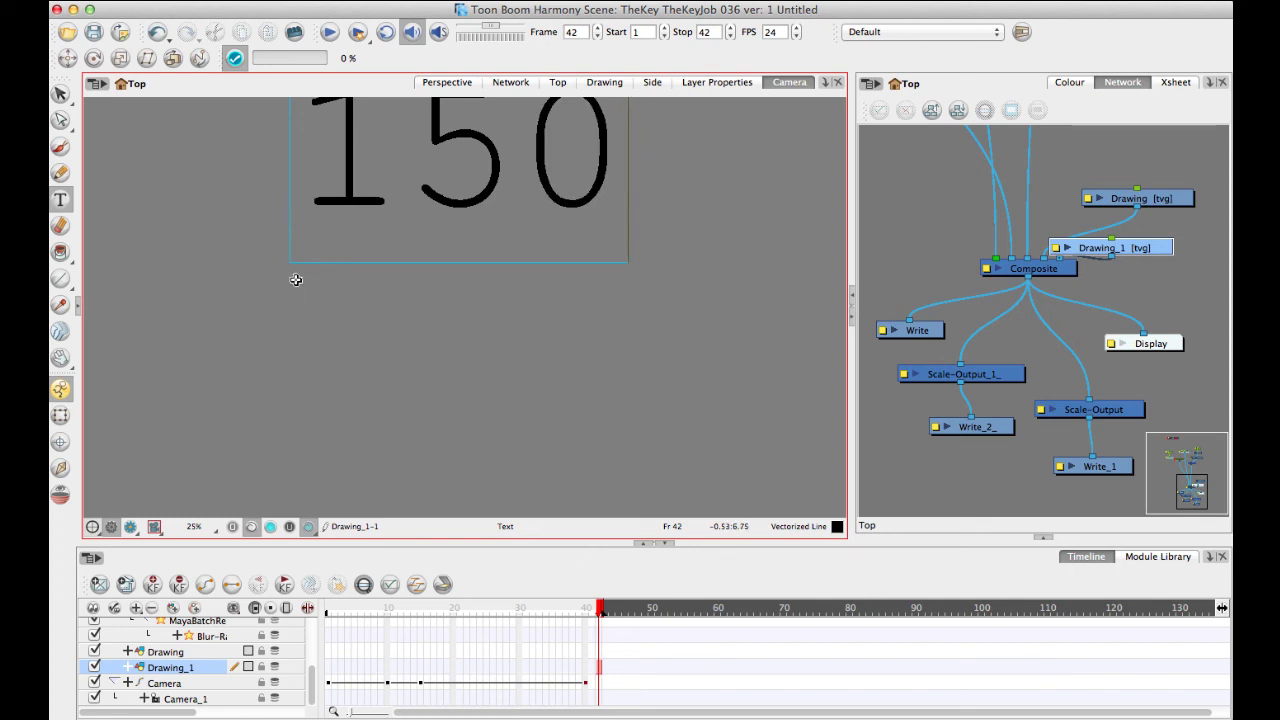
pyautogui.moveTo(294, 265); pyautogui.dragTo(273, 302)
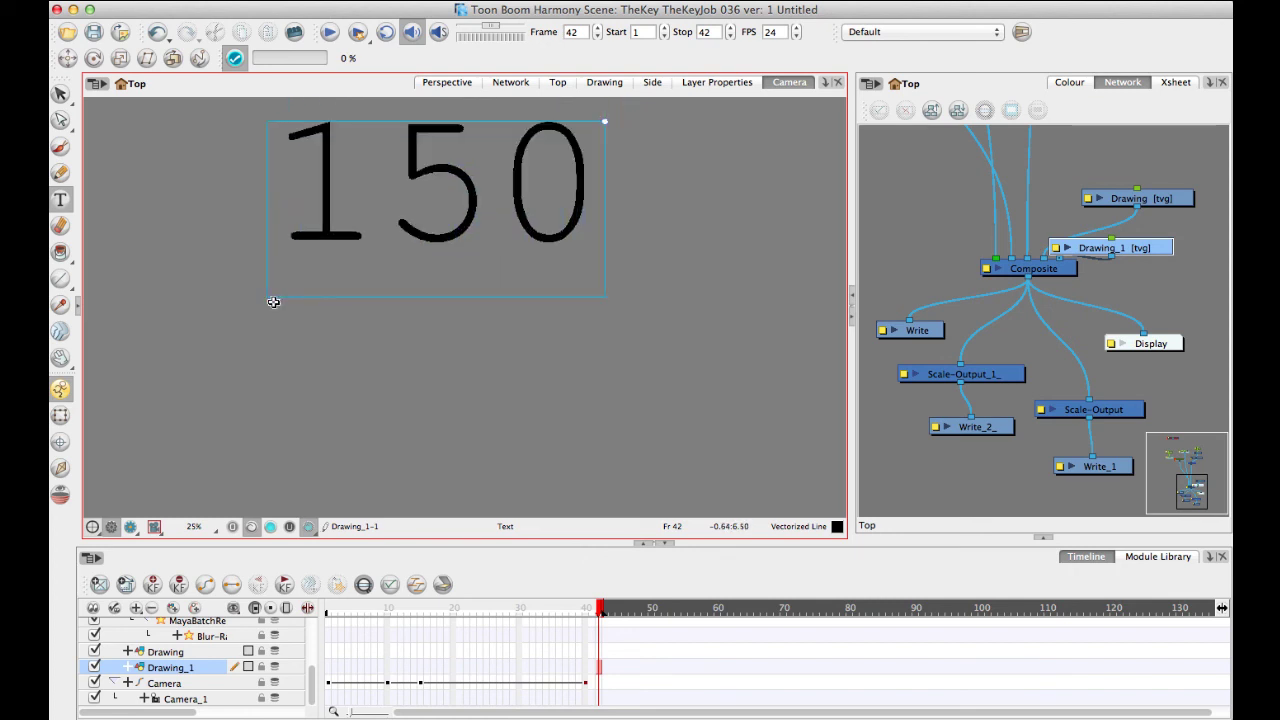
pyautogui.write('1')
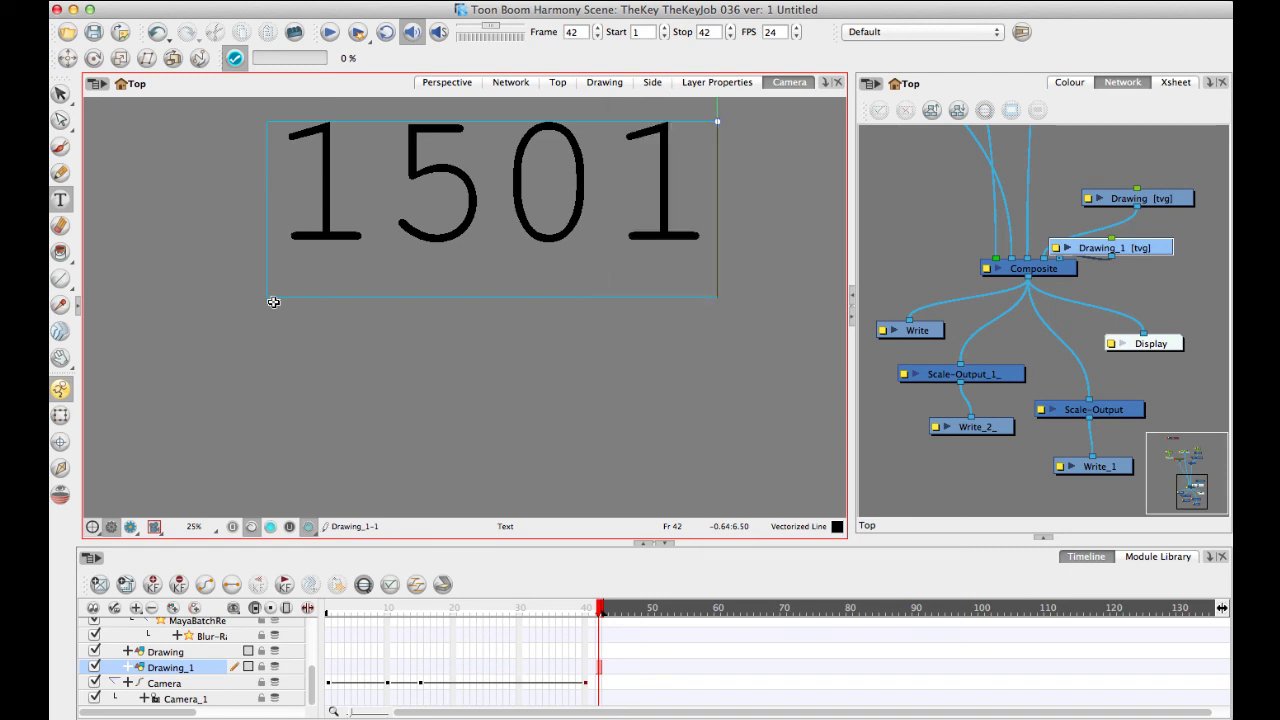
pyautogui.press('BackSpace')
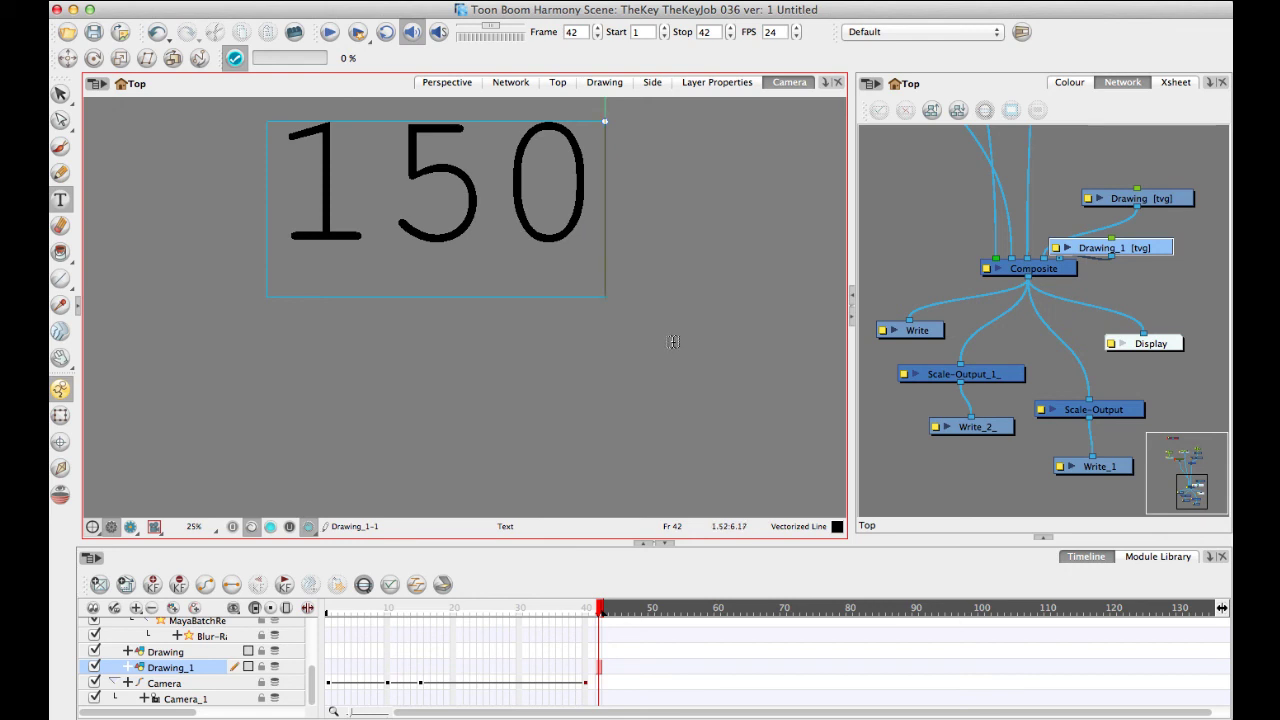
pyautogui.moveTo(620, 308); pyautogui.dragTo(482, 328)
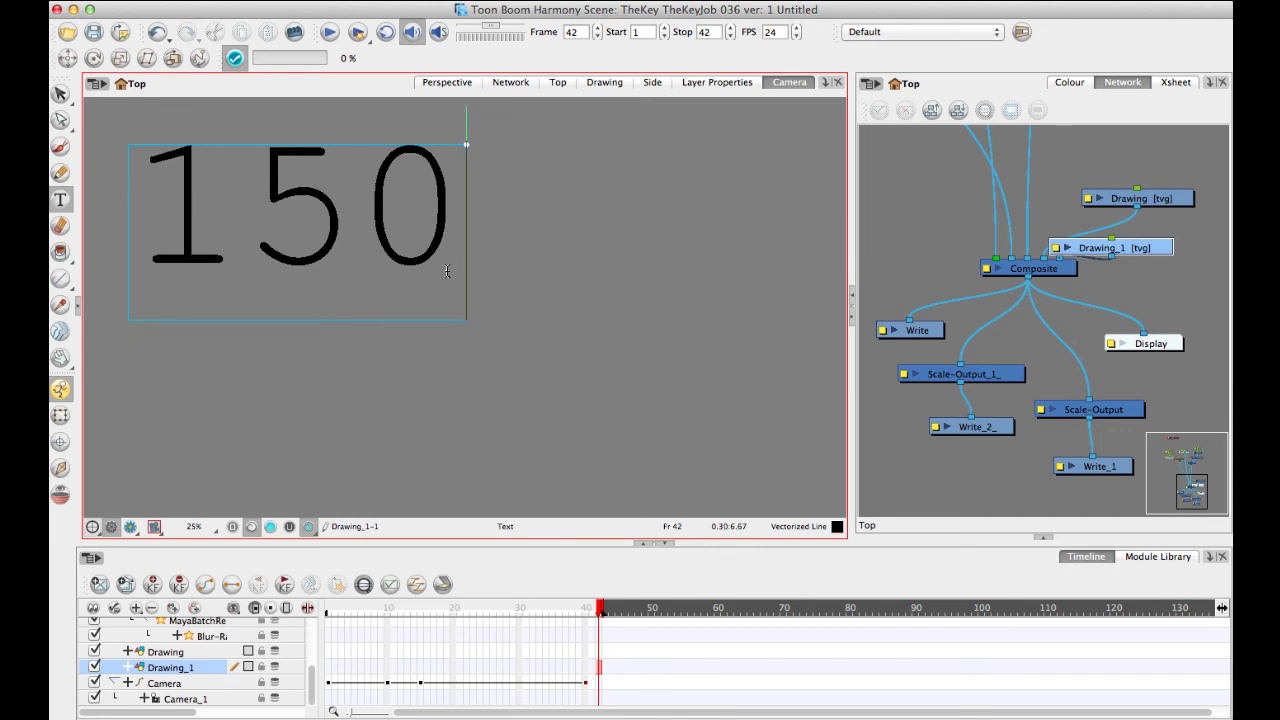
pyautogui.write('*')
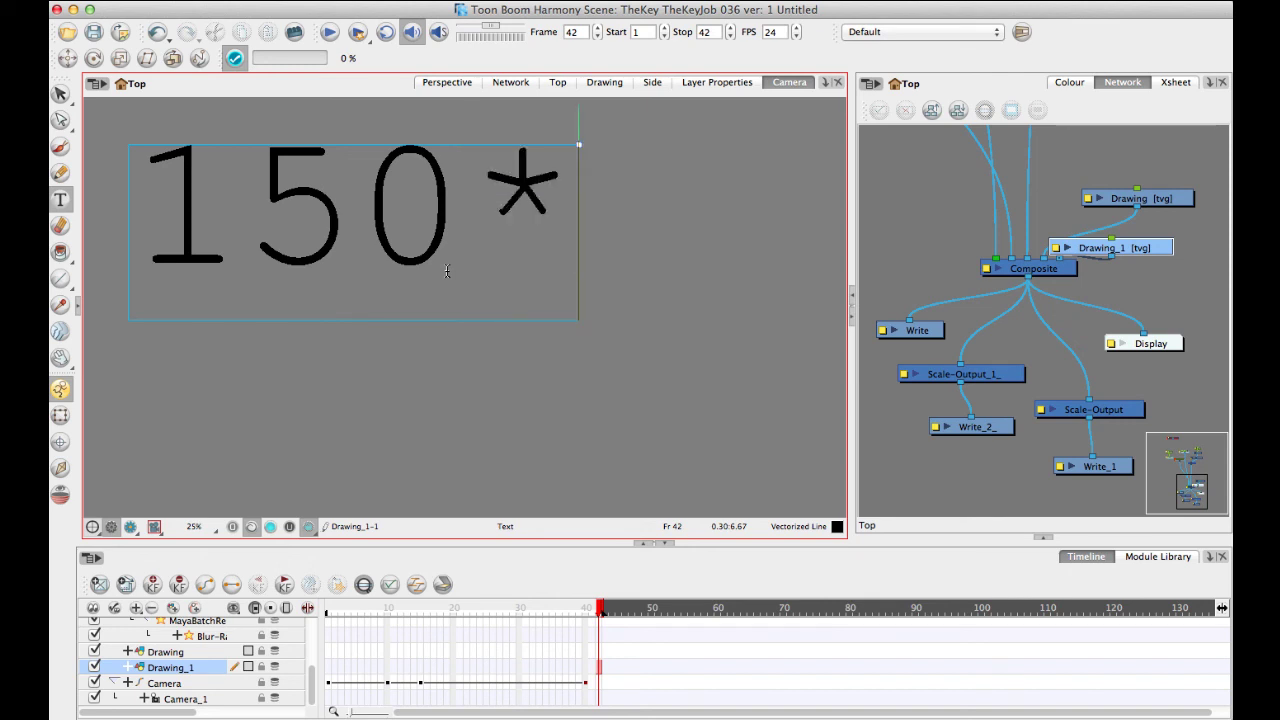
pyautogui.write('8.5')
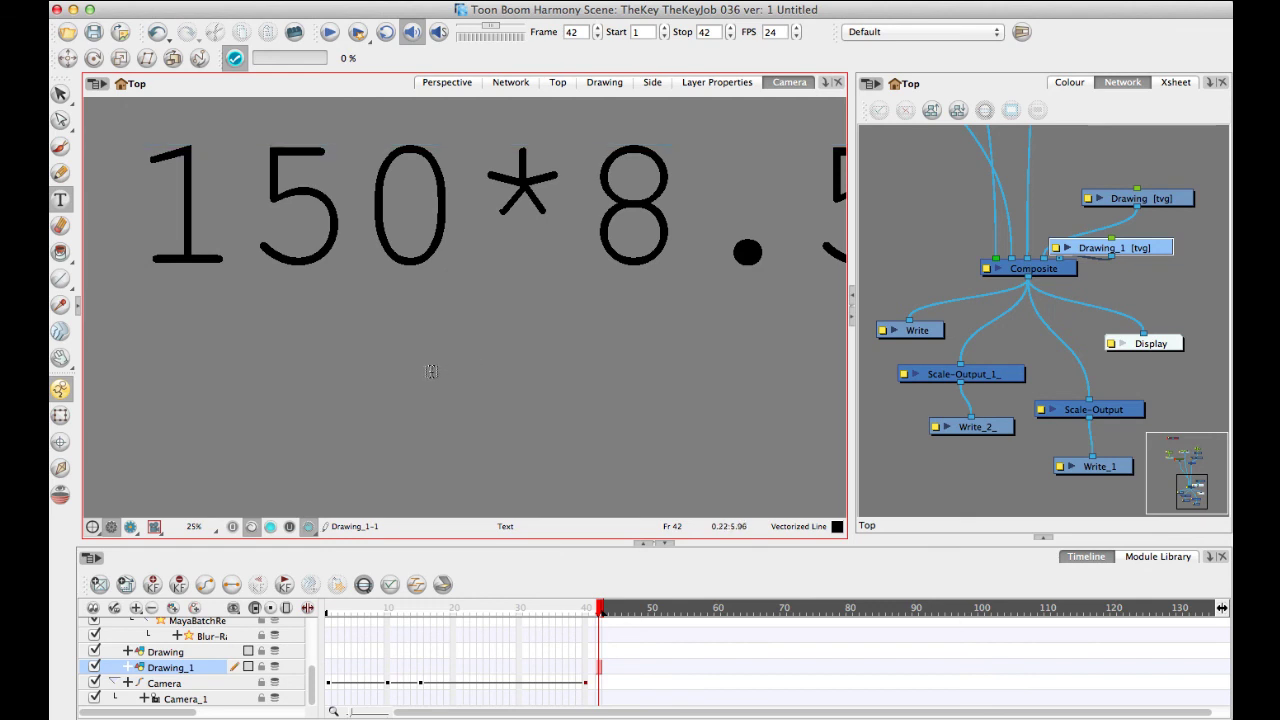
pyautogui.click(518, 396)
# Zoom out and add a second text line 150*11 below it.
pyautogui.press('2')
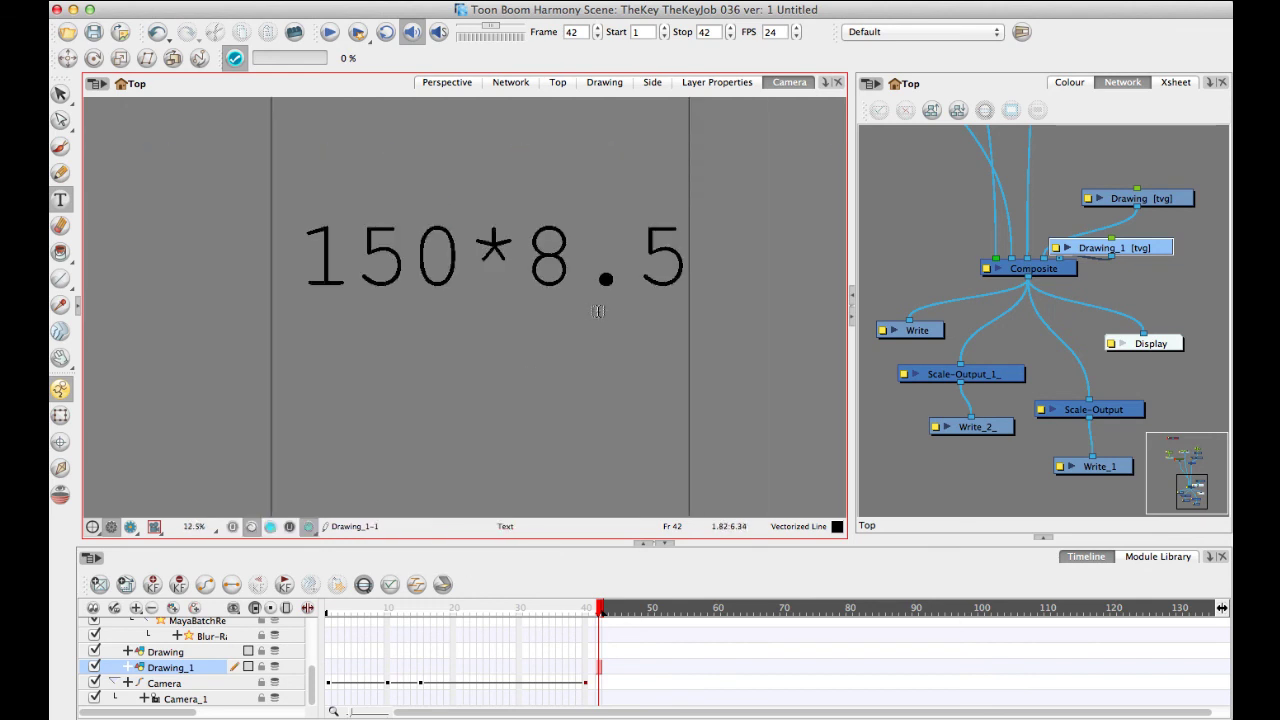
pyautogui.click(305, 396)
pyautogui.write('150')
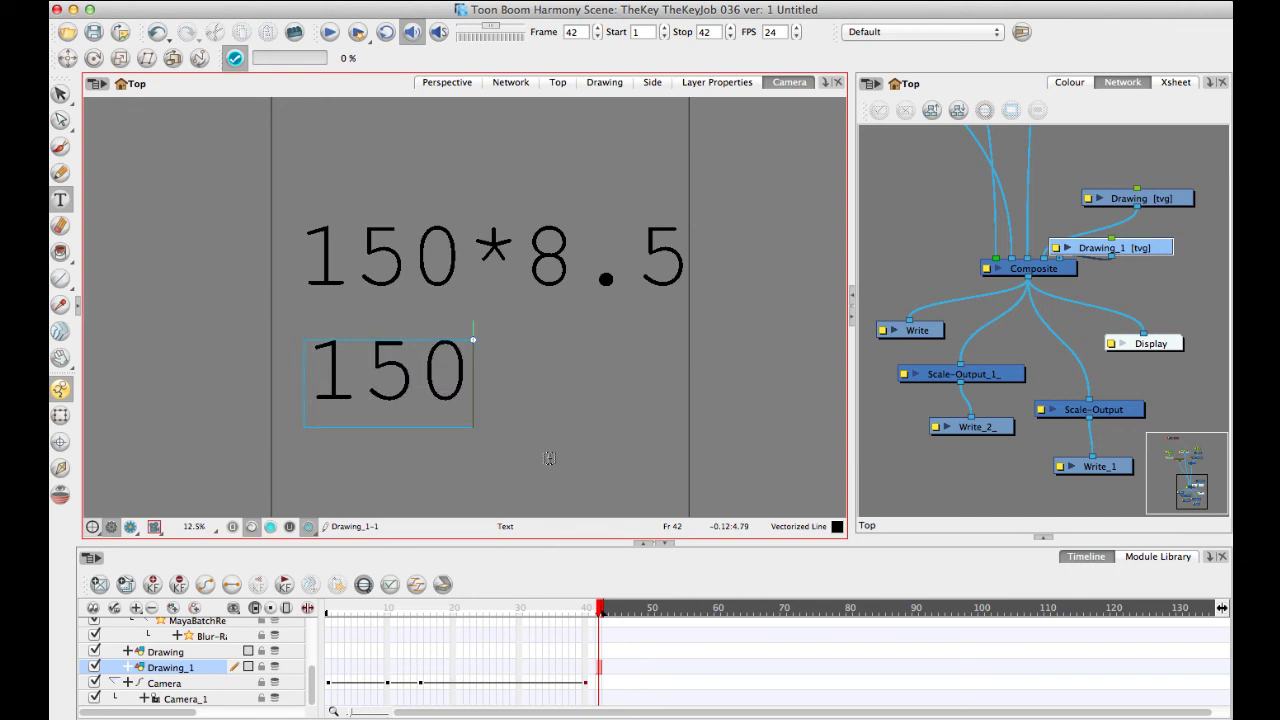
pyautogui.write('*11')
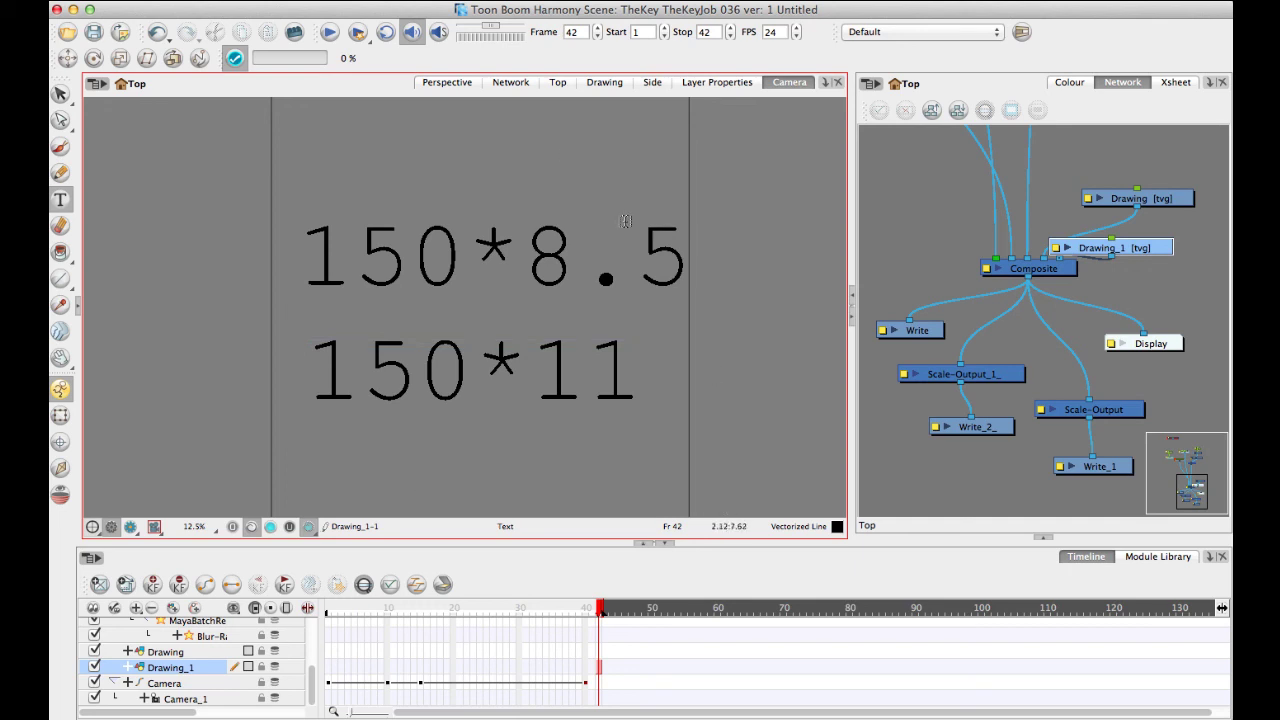
# Reopen Scene Settings, enlarge it and choose the 8-5x11in letter preset.
pyautogui.click(357, 2)
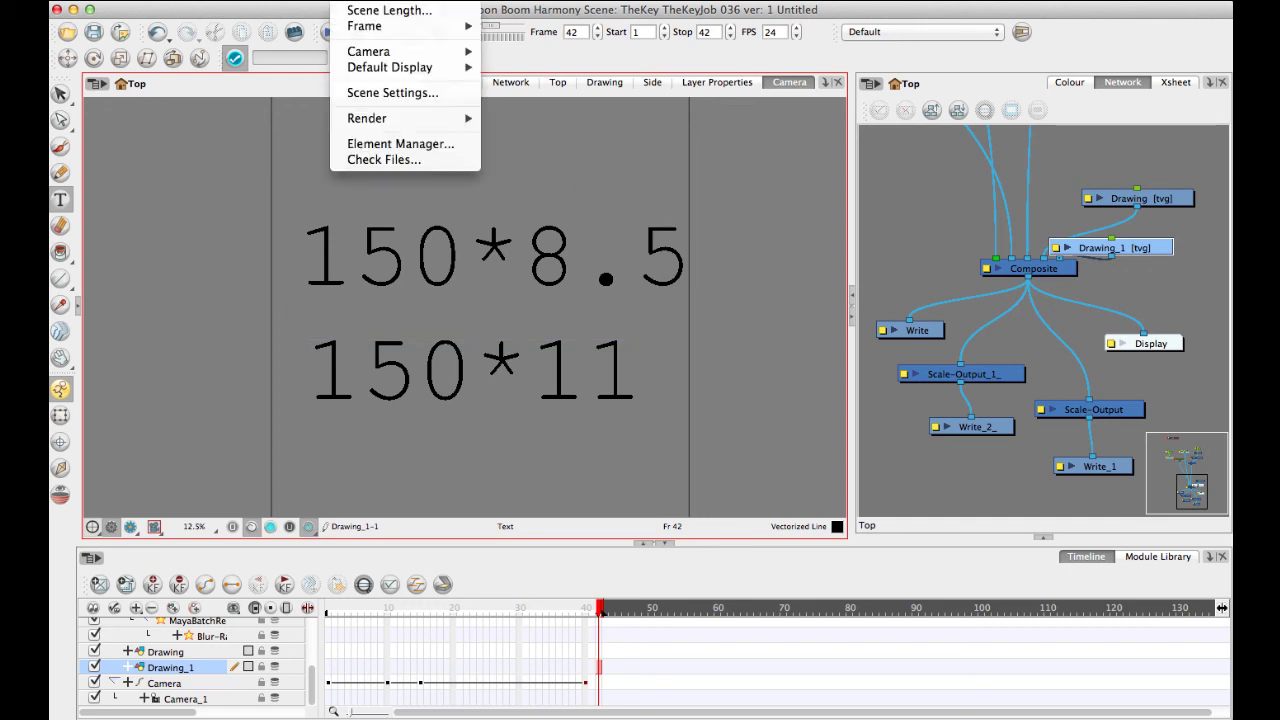
pyautogui.click(396, 94)
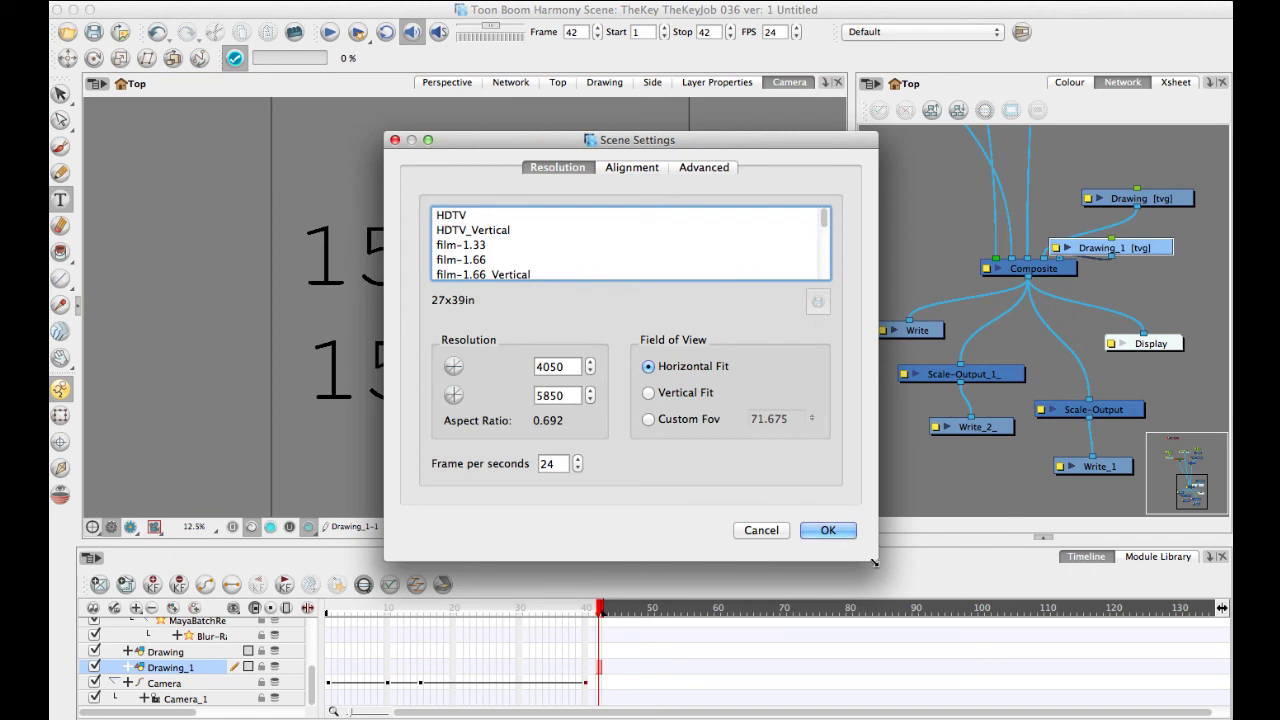
pyautogui.moveTo(873, 562); pyautogui.dragTo(1012, 718)
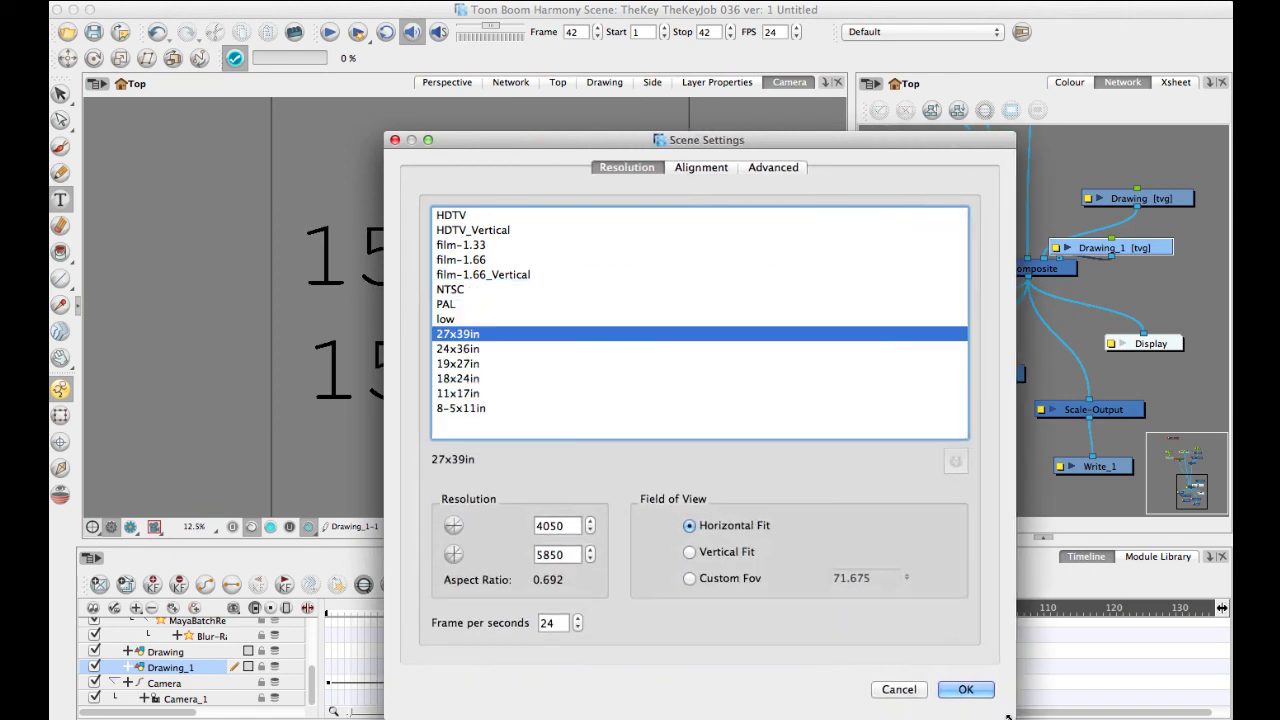
pyautogui.click(470, 409)
pyautogui.moveTo(600, 140); pyautogui.dragTo(825, 60)
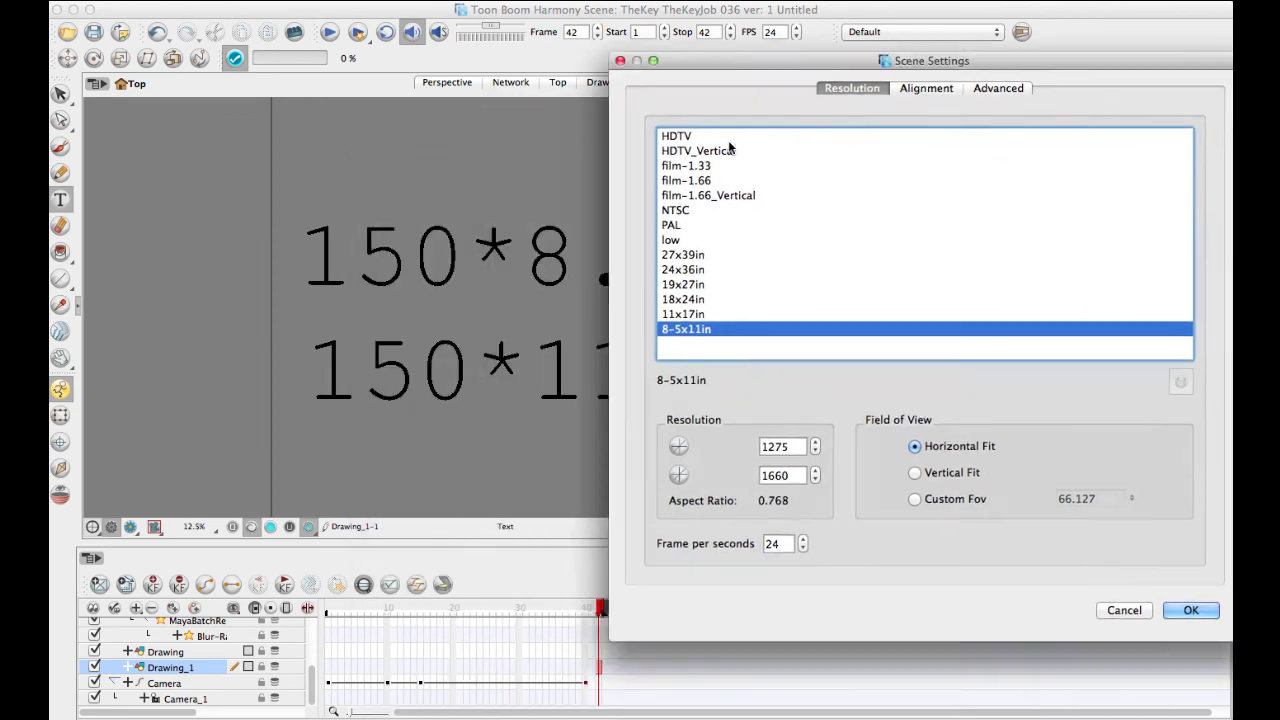
pyautogui.moveTo(730, 60); pyautogui.dragTo(867, 8)
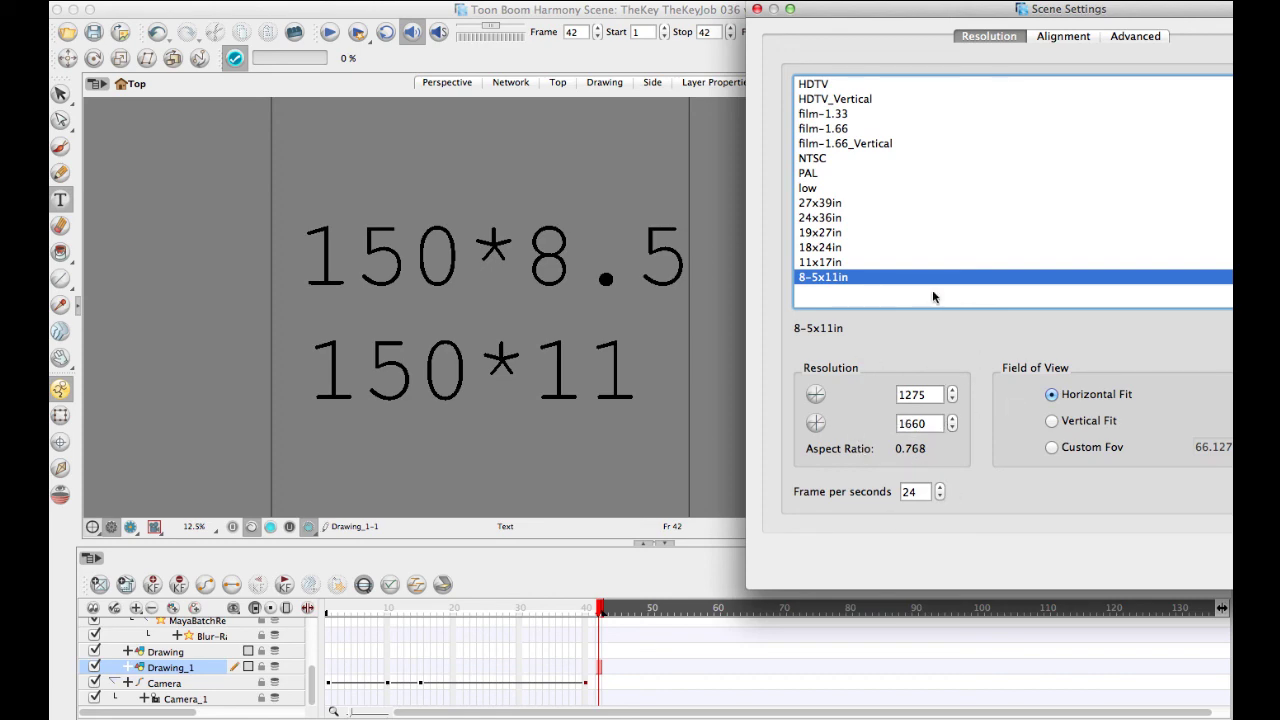
pyautogui.moveTo(1100, 27); pyautogui.dragTo(707, 27)
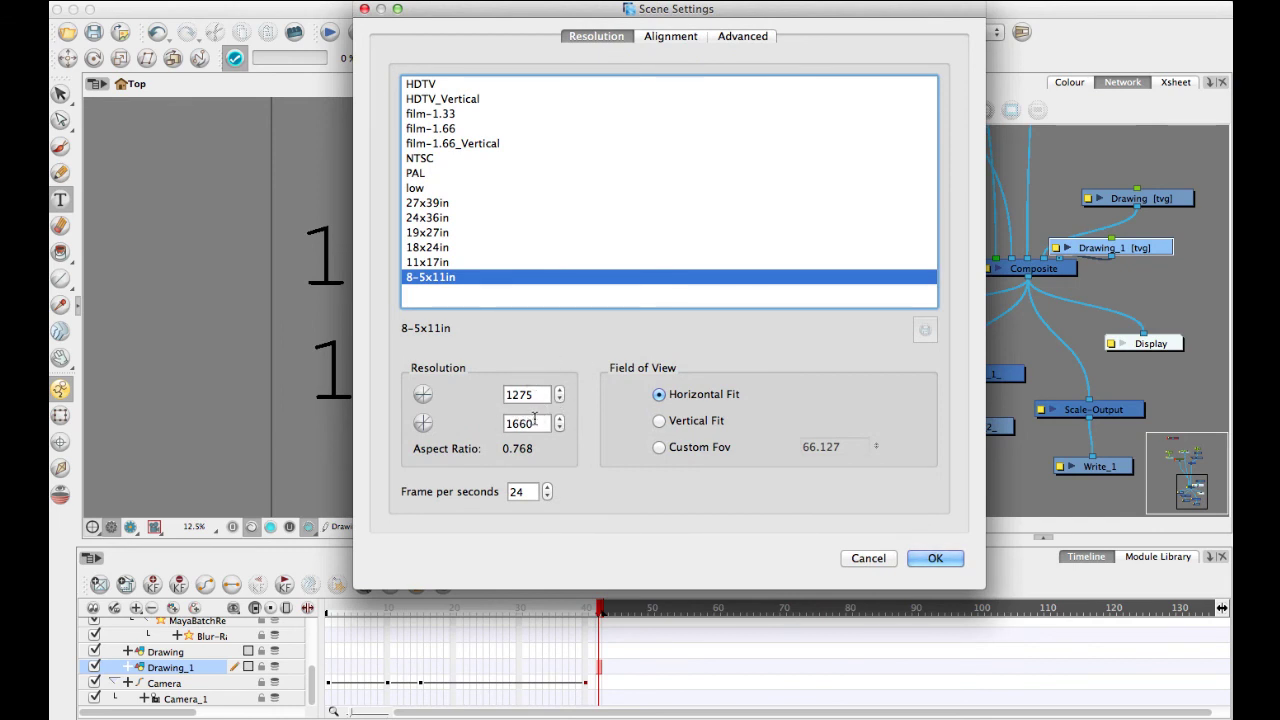
# Retype the last digit of the 1275 width and start saving it as a named resolution.
pyautogui.click(537, 395)
pyautogui.press('BackSpace')
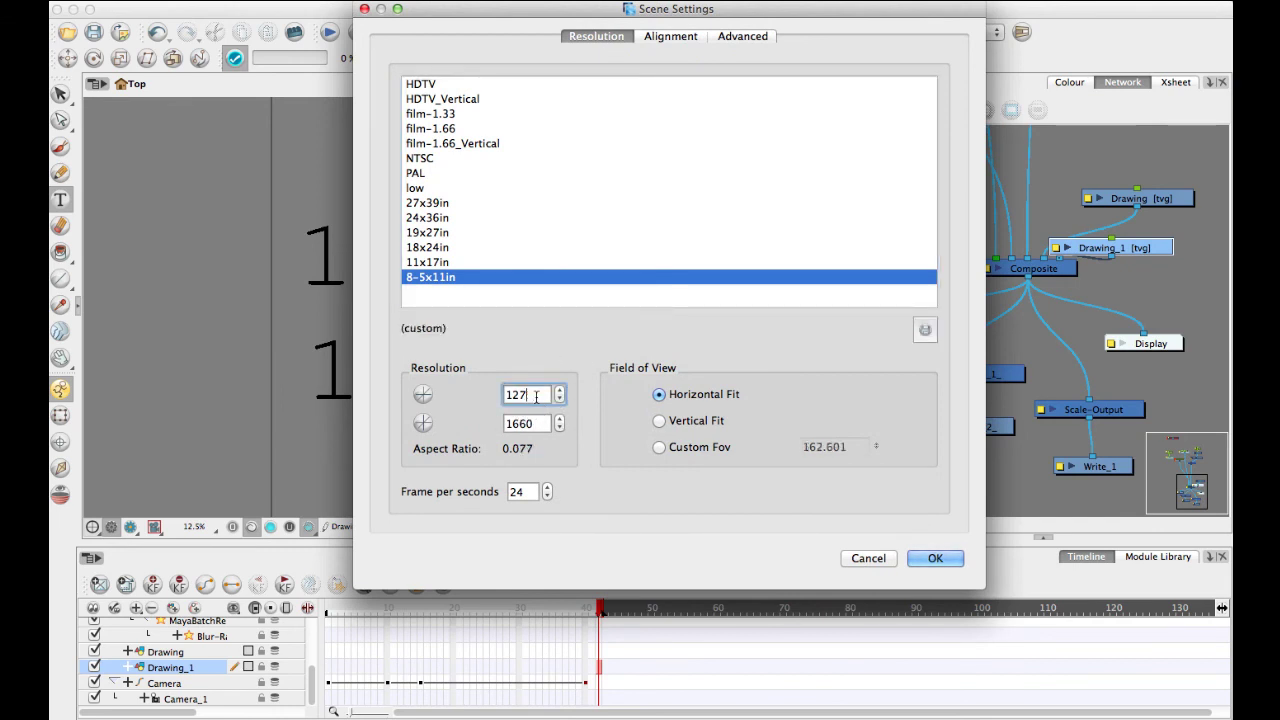
pyautogui.write('5')
pyautogui.click(541, 426)
pyautogui.click(925, 330)
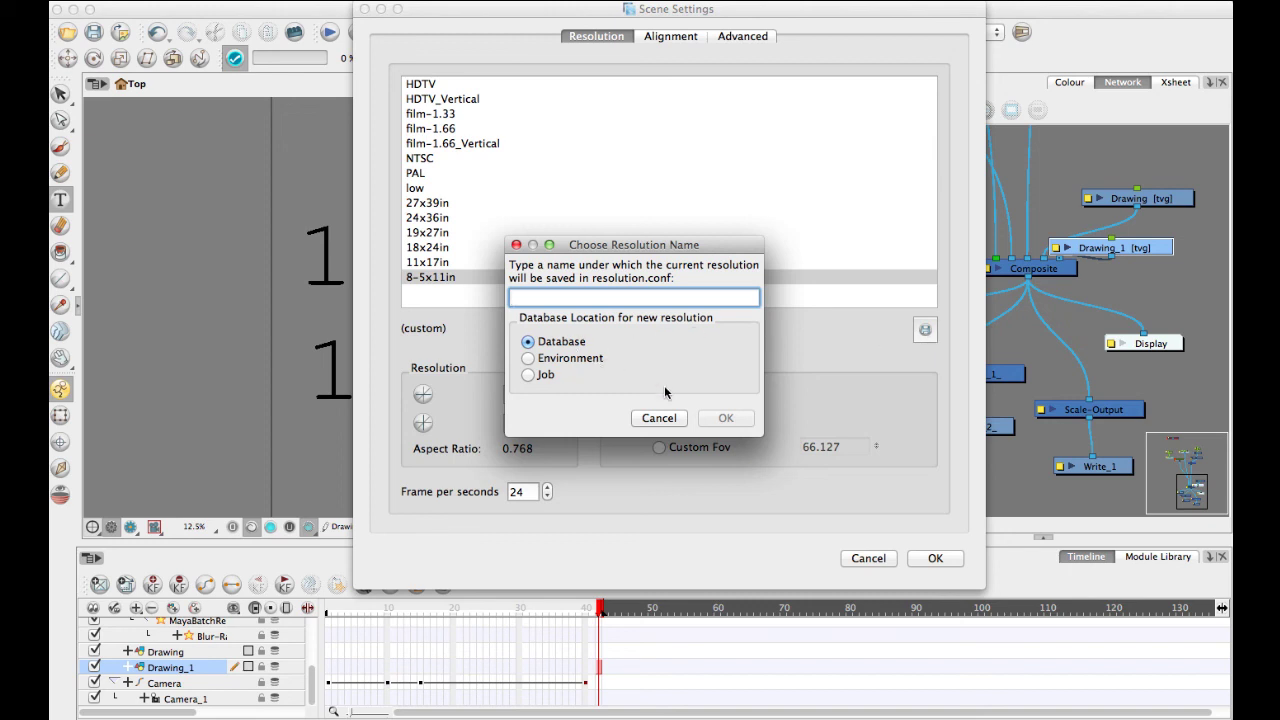
# Cancel the resolution name prompt and try the 8-5x11in through 24x36in presets.
pyautogui.click(661, 420)
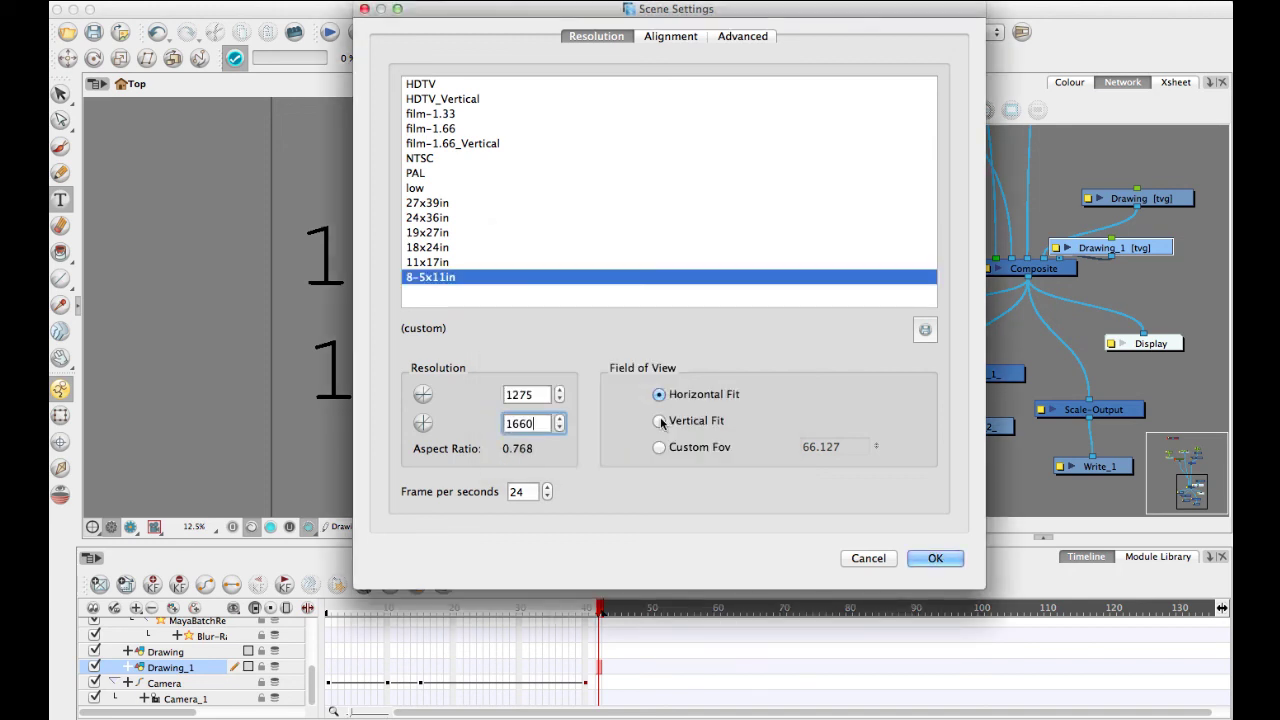
pyautogui.click(437, 203)
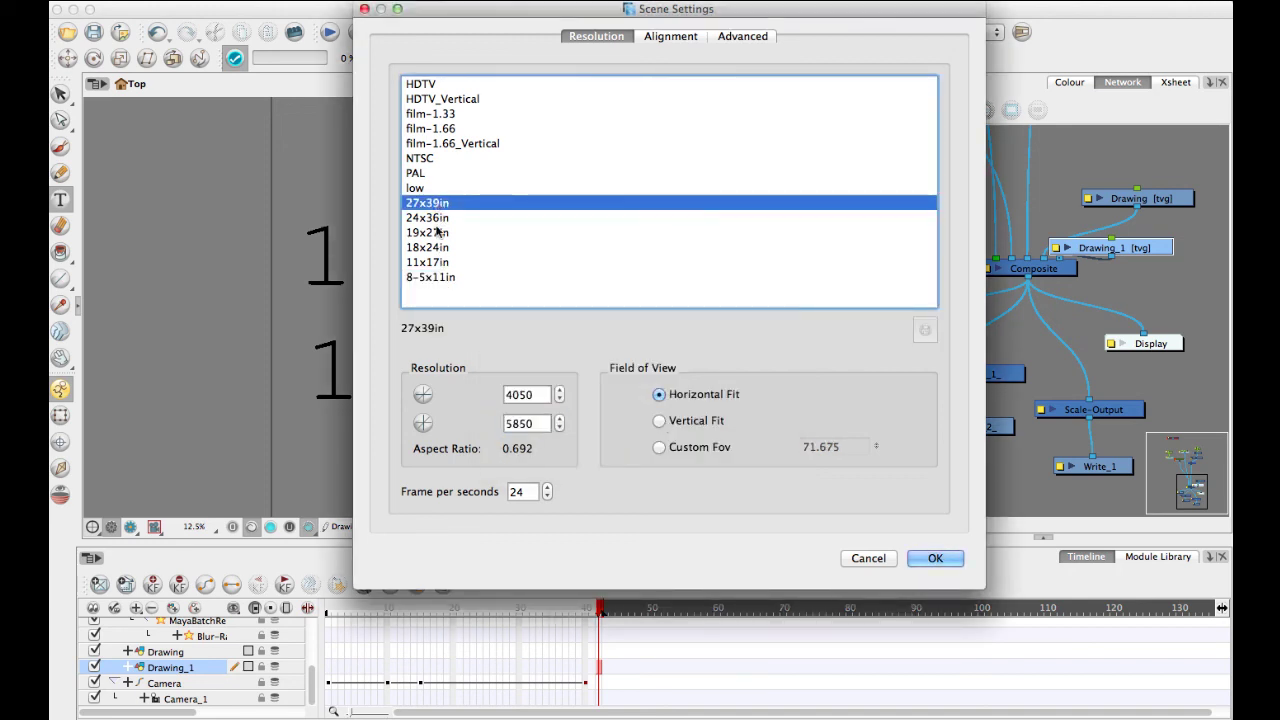
pyautogui.click(433, 277)
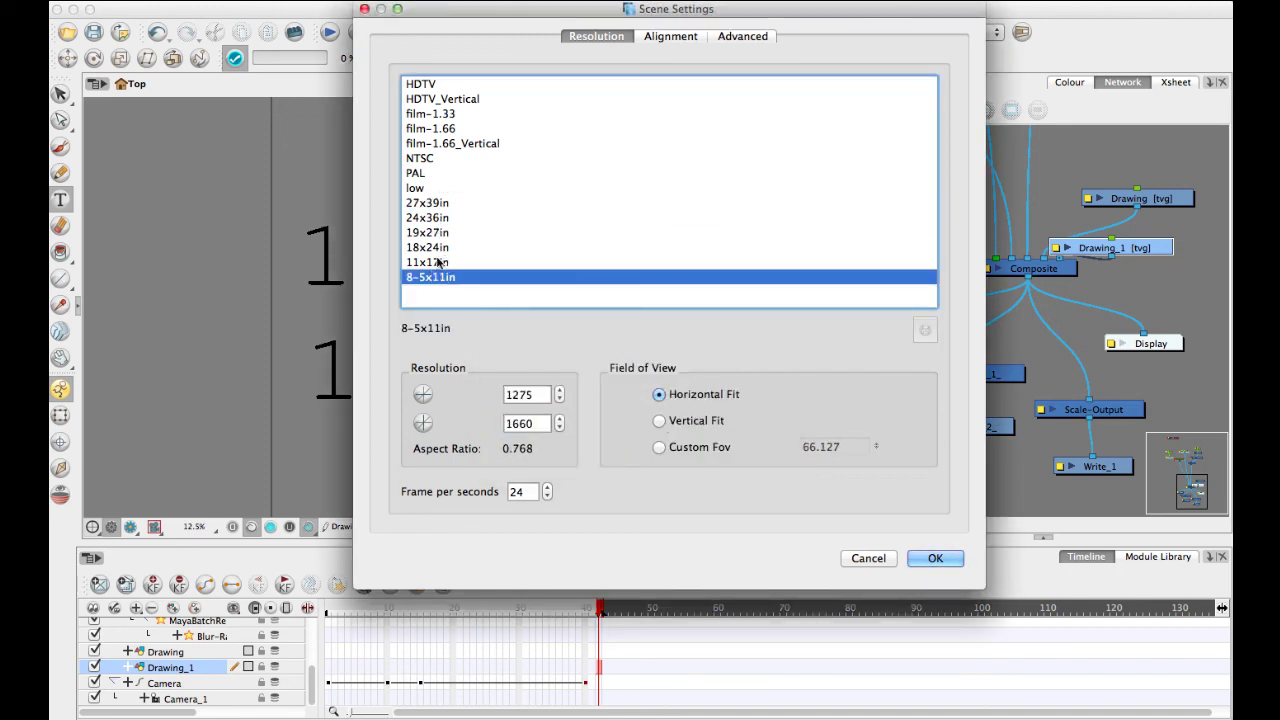
pyautogui.click(432, 262)
pyautogui.click(430, 247)
pyautogui.click(428, 233)
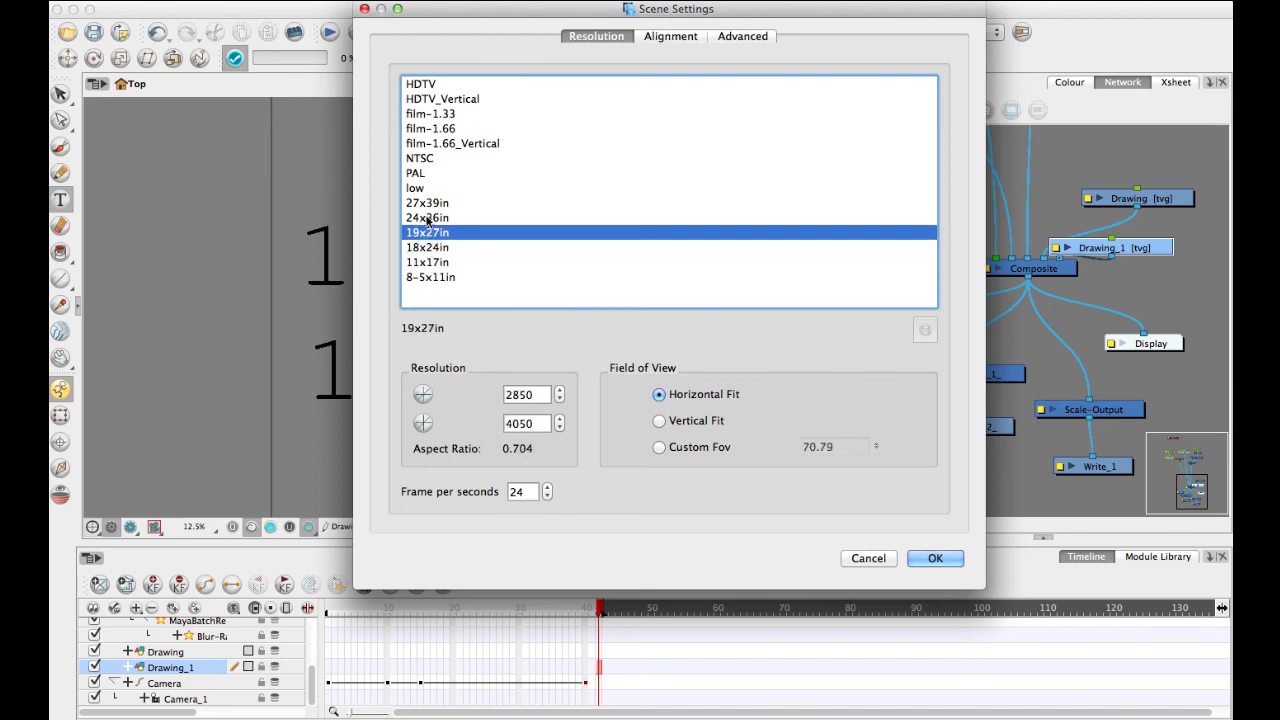
pyautogui.click(426, 218)
# Select the 27x39in preset (4050x5850) and confirm Scene Settings with OK.
pyautogui.click(423, 204)
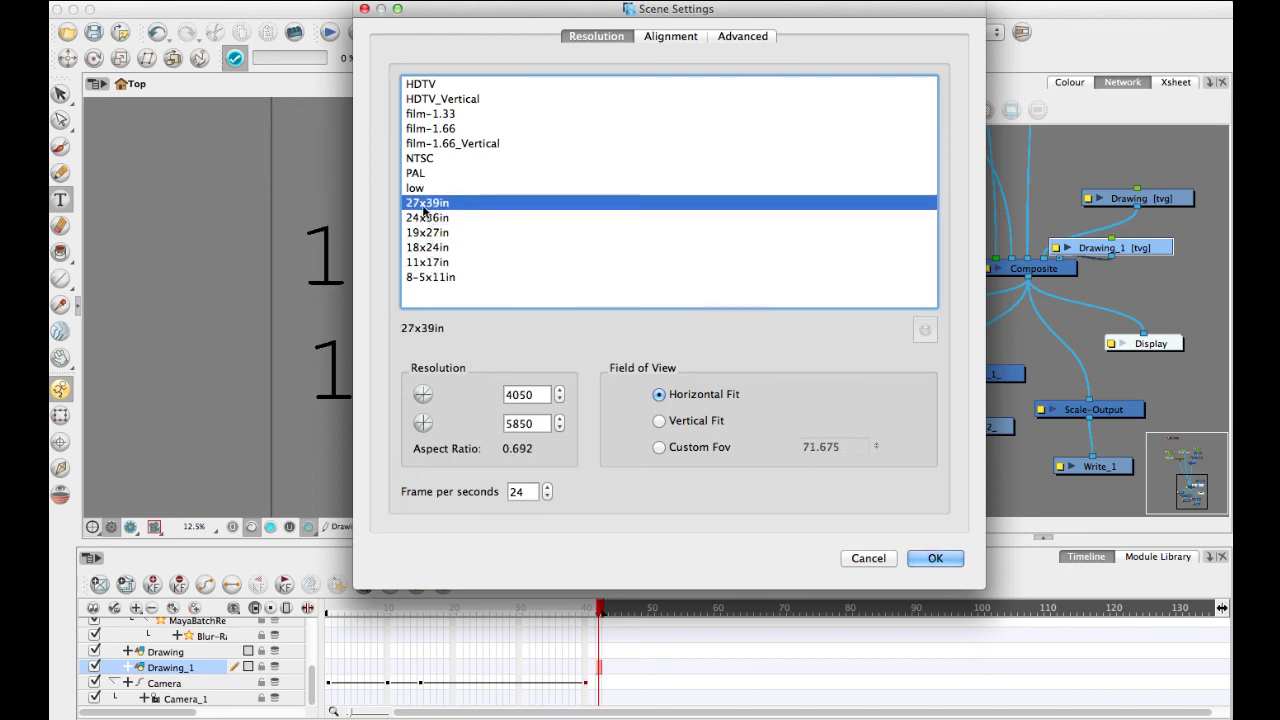
pyautogui.press('Down')
pyautogui.press('Down')
pyautogui.press('Down')
pyautogui.press('Down')
pyautogui.press('Down')
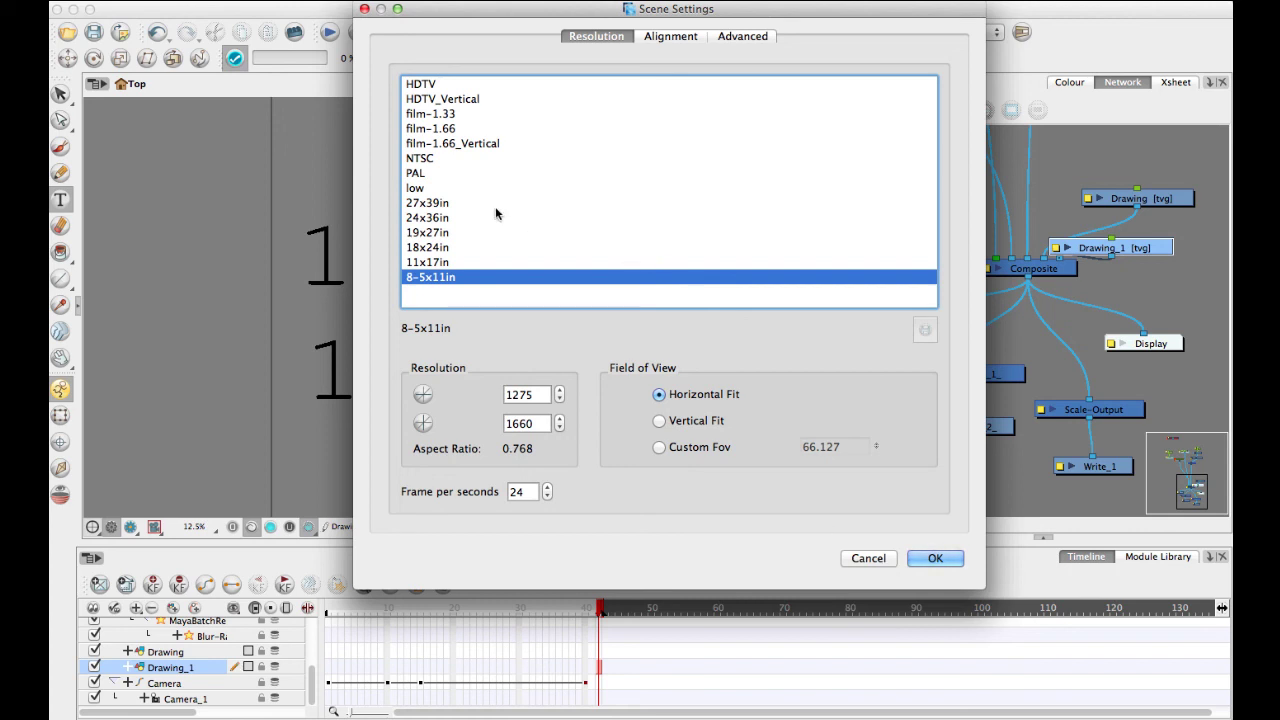
pyautogui.click(441, 204)
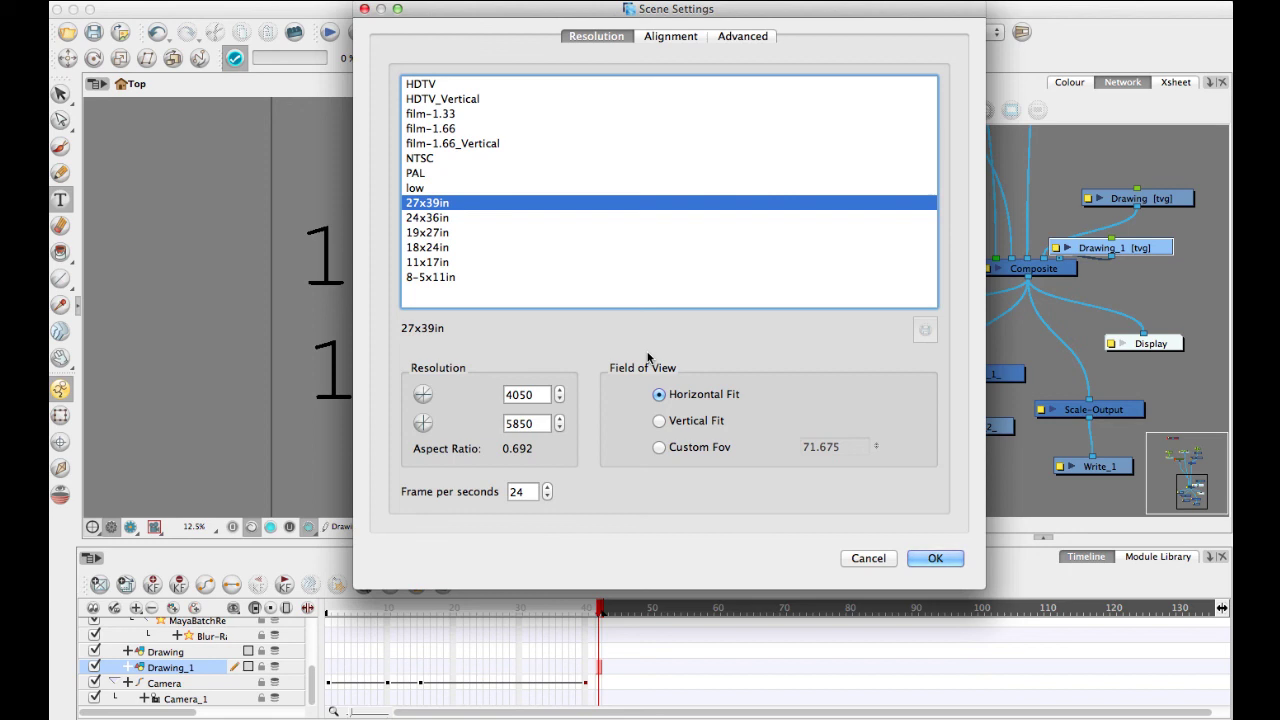
pyautogui.click(938, 560)
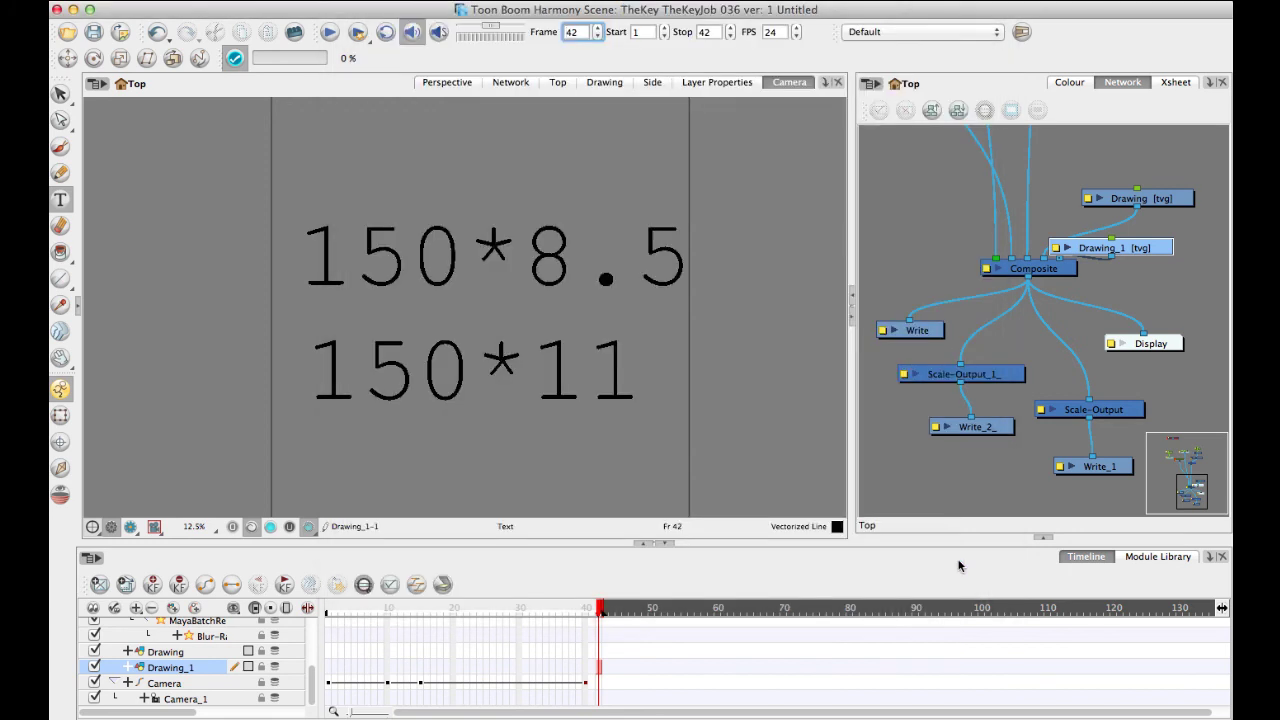
# Zoom out the Camera view and move the playhead from frame 5 back to frame 1.
pyautogui.scroll(-2, 660, 280)
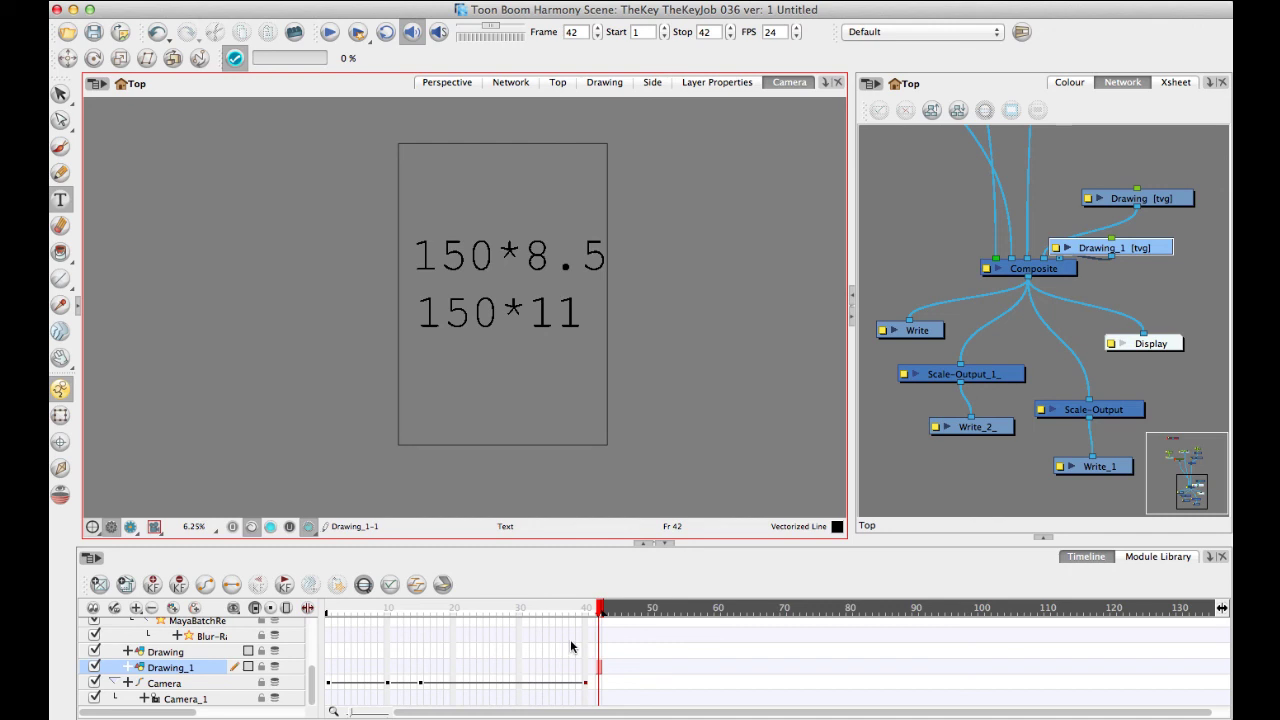
pyautogui.click(356, 610)
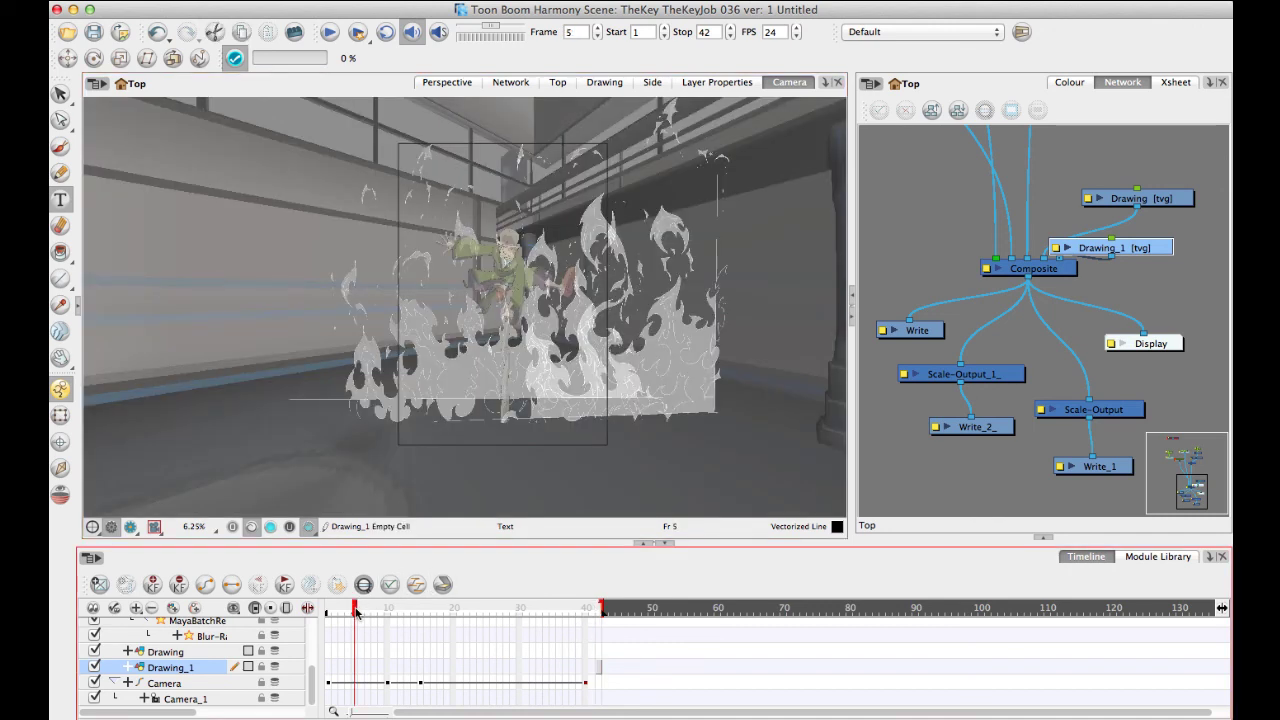
pyautogui.click(60, 416)
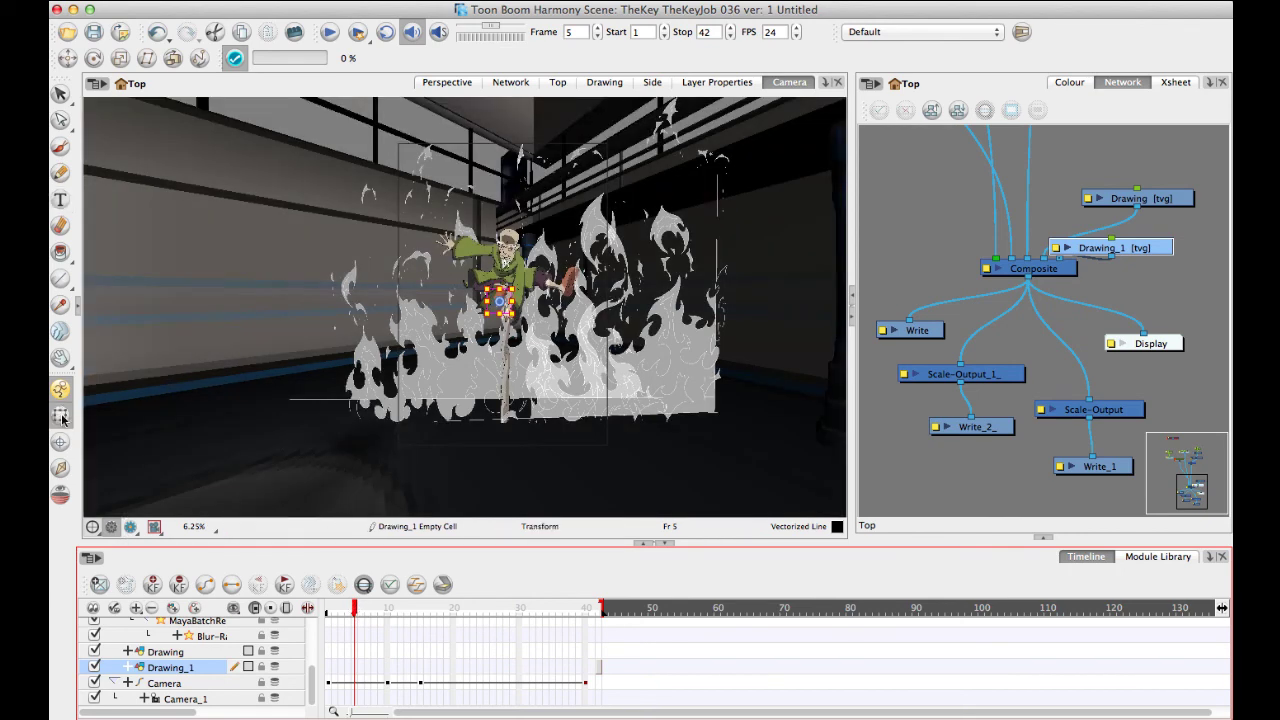
pyautogui.scroll(2, 593, 367)
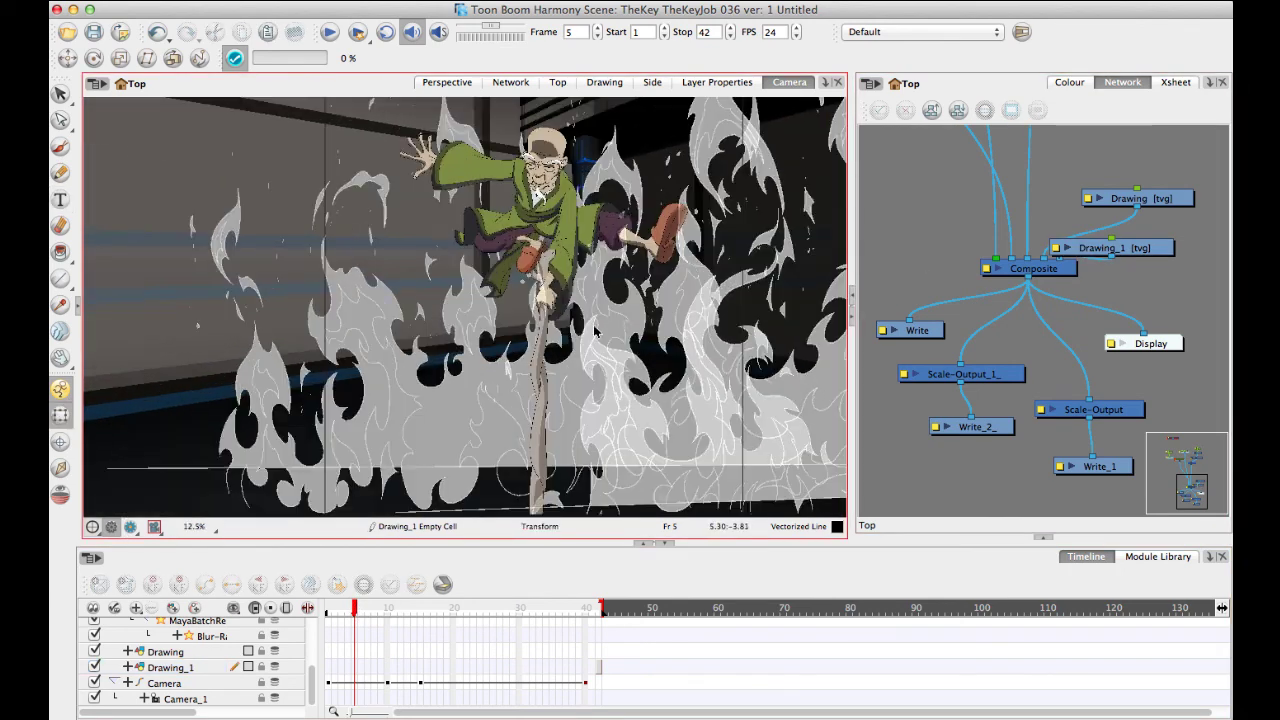
pyautogui.scroll(-1, 565, 420)
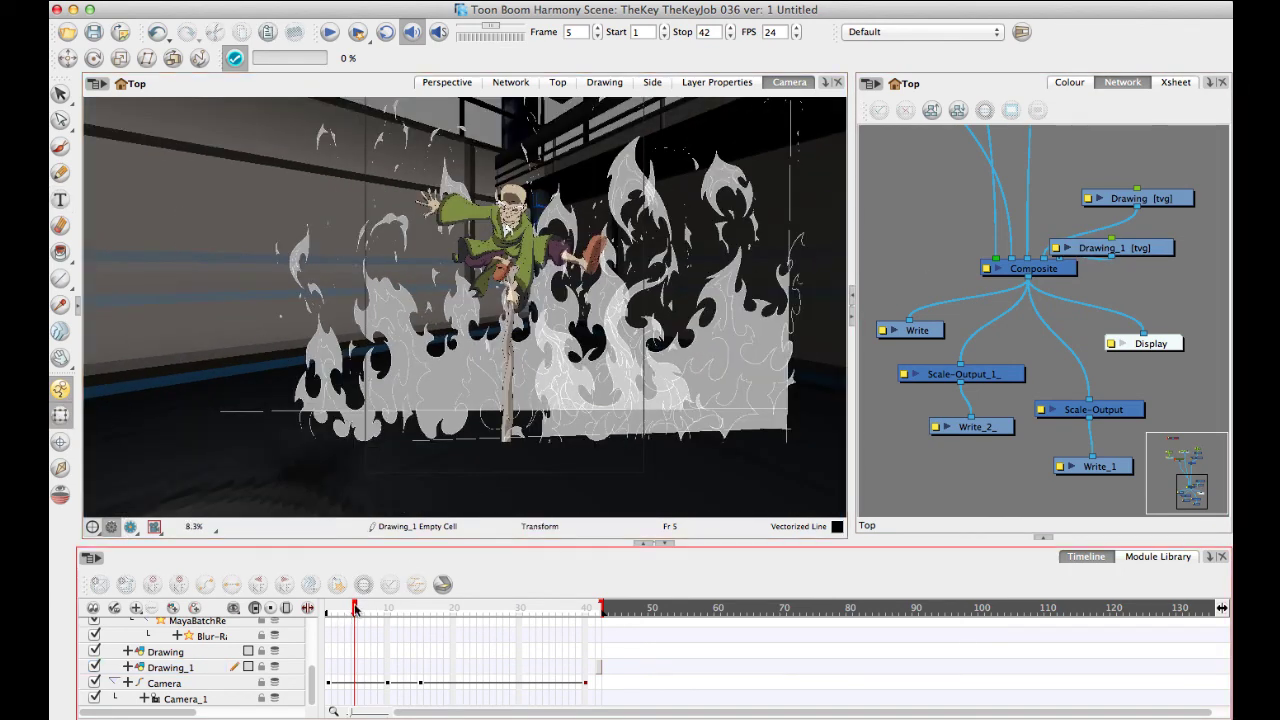
pyautogui.moveTo(354, 607); pyautogui.dragTo(313, 610)
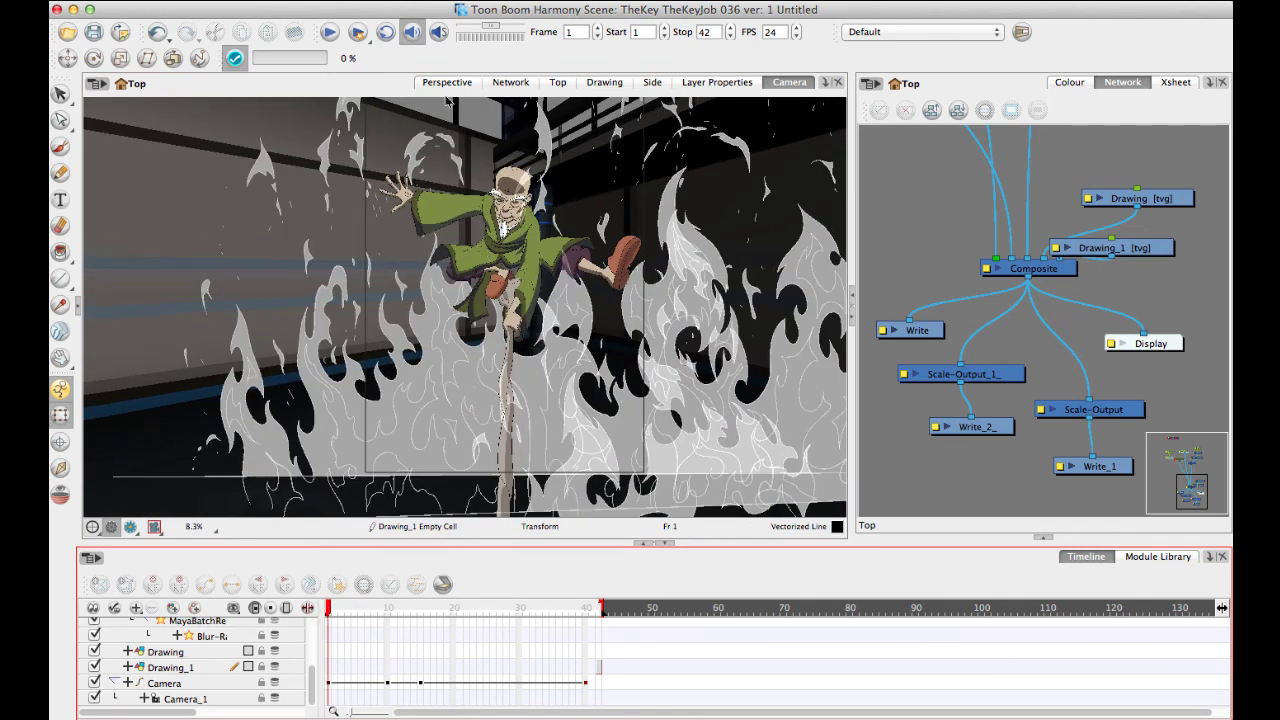
pyautogui.scroll(-1, 518, 284)
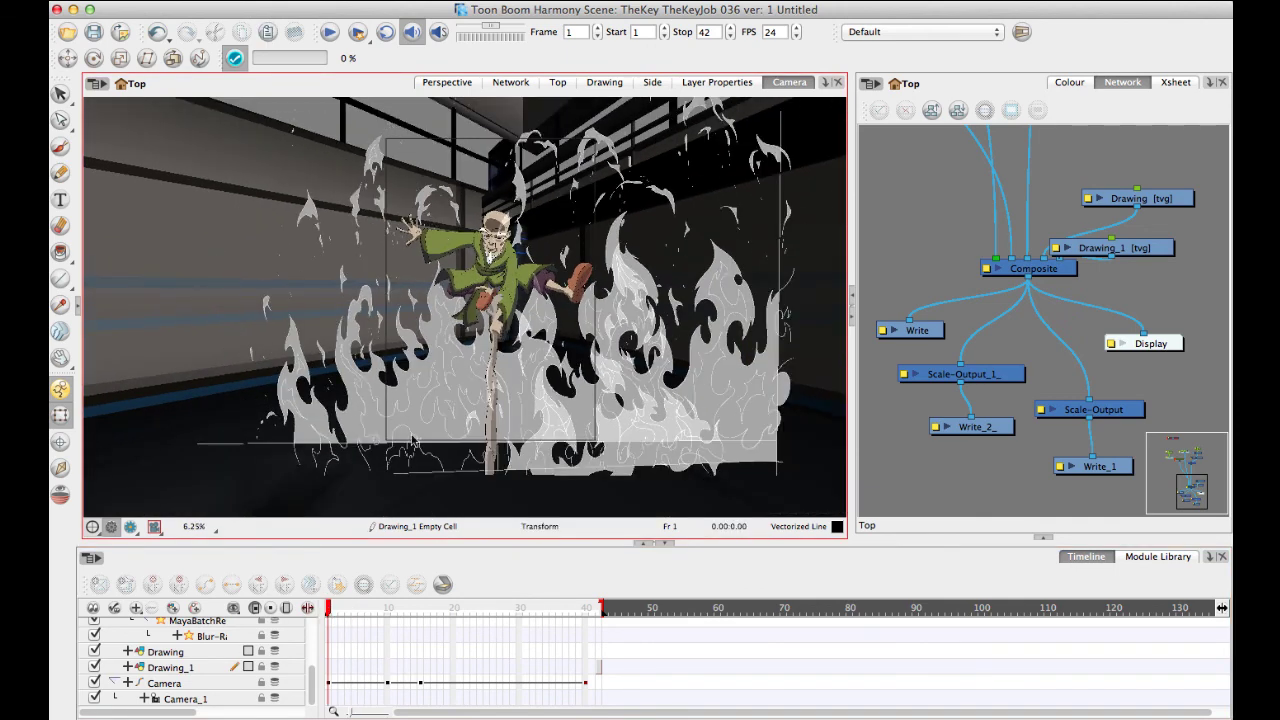
pyautogui.moveTo(982, 333); pyautogui.dragTo(960, 430)
pyautogui.scroll(-2, 980, 430)
# Move the Camera and Camera_1 nodes down near the output nodes, Camera above Camera_1.
pyautogui.click(963, 204)
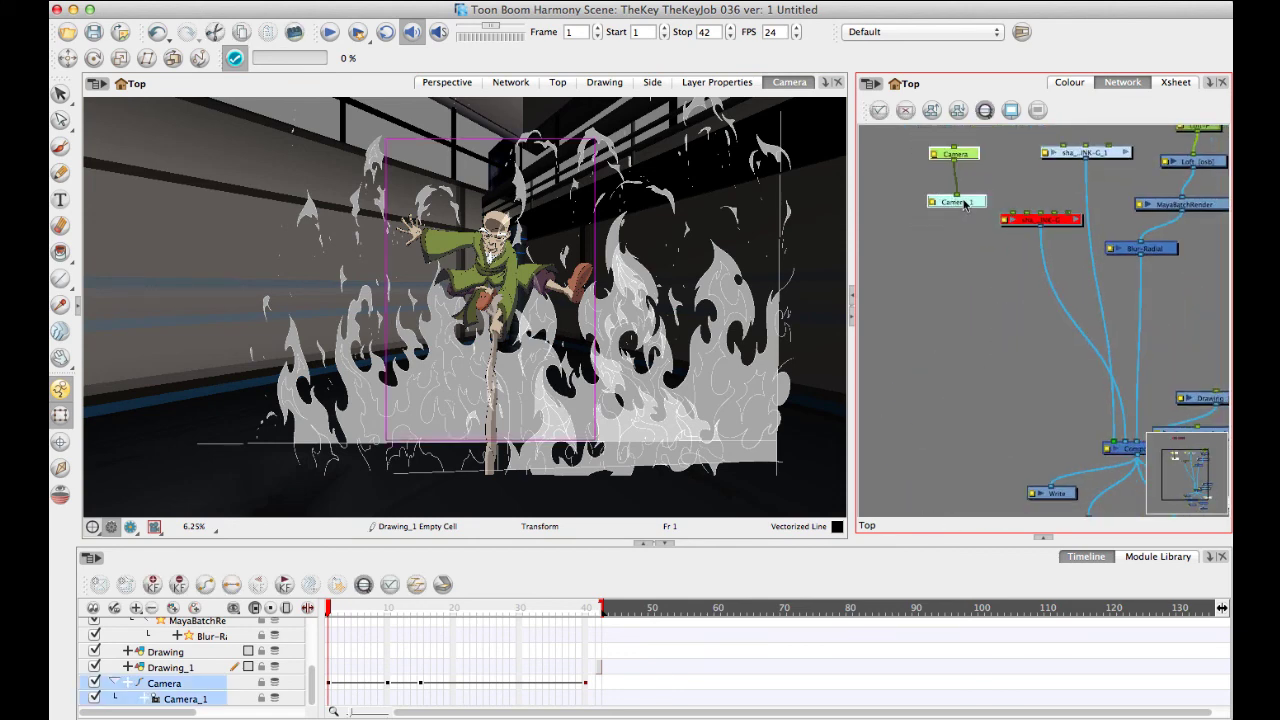
pyautogui.moveTo(963, 204); pyautogui.dragTo(990, 331)
pyautogui.scroll(2, 1041, 309)
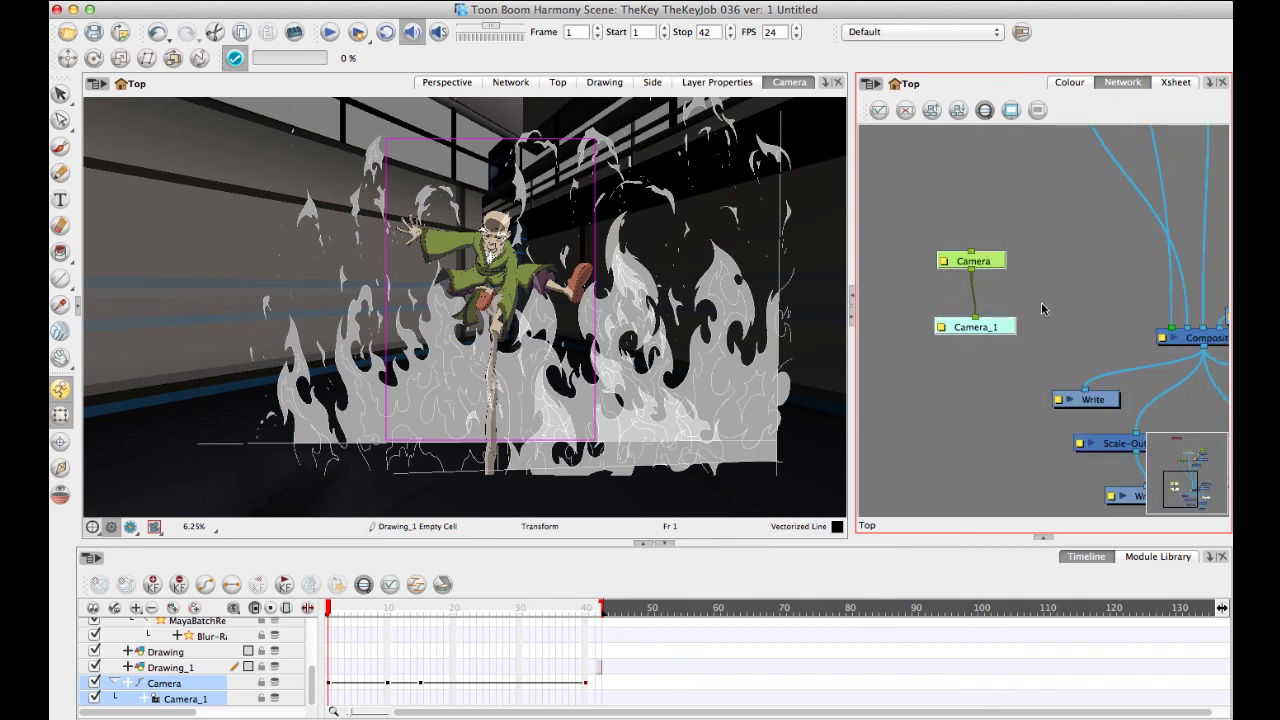
pyautogui.moveTo(1020, 443); pyautogui.dragTo(1000, 329)
pyautogui.scroll(-1, 966, 371)
pyautogui.click(960, 374)
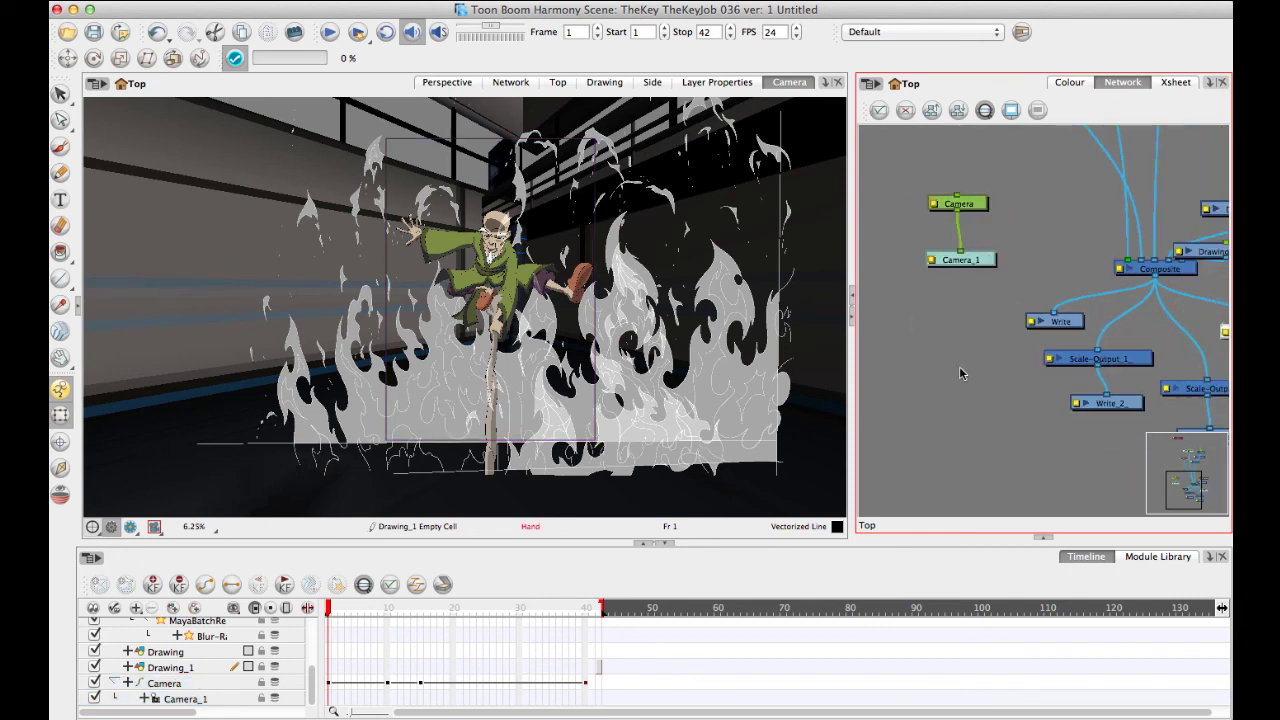
pyautogui.moveTo(965, 260); pyautogui.dragTo(945, 392)
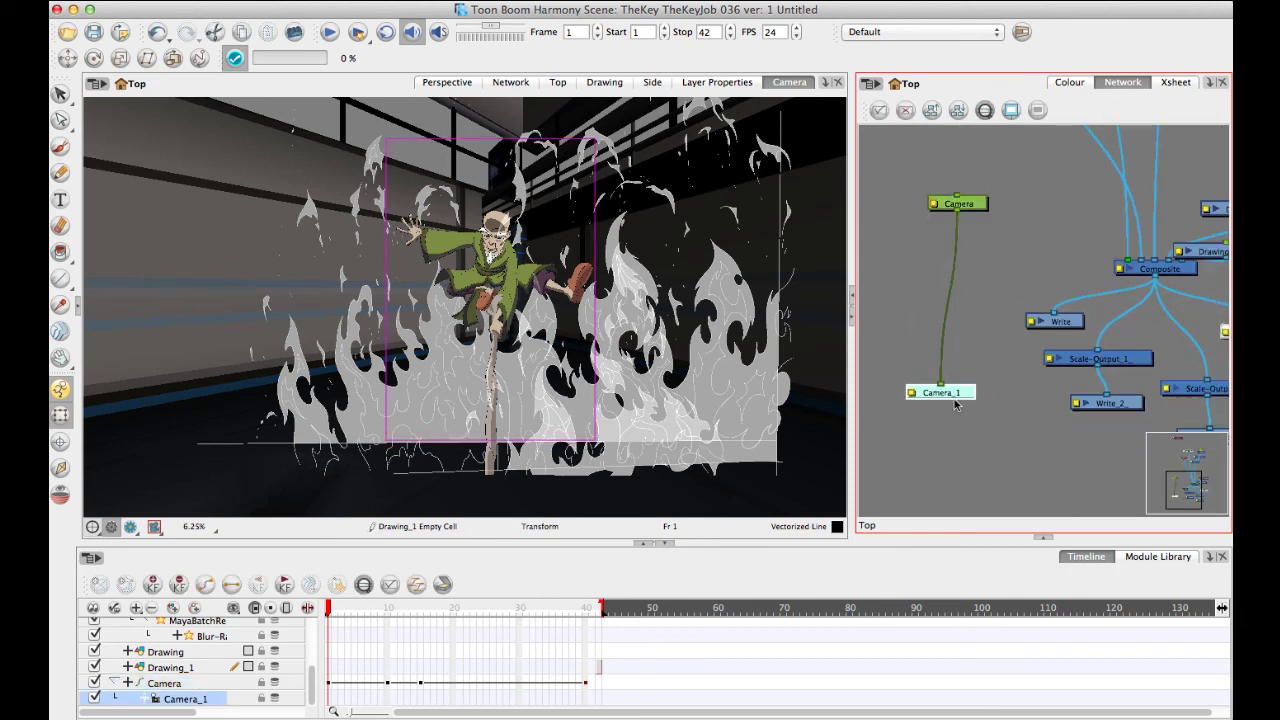
pyautogui.moveTo(983, 200); pyautogui.dragTo(972, 344)
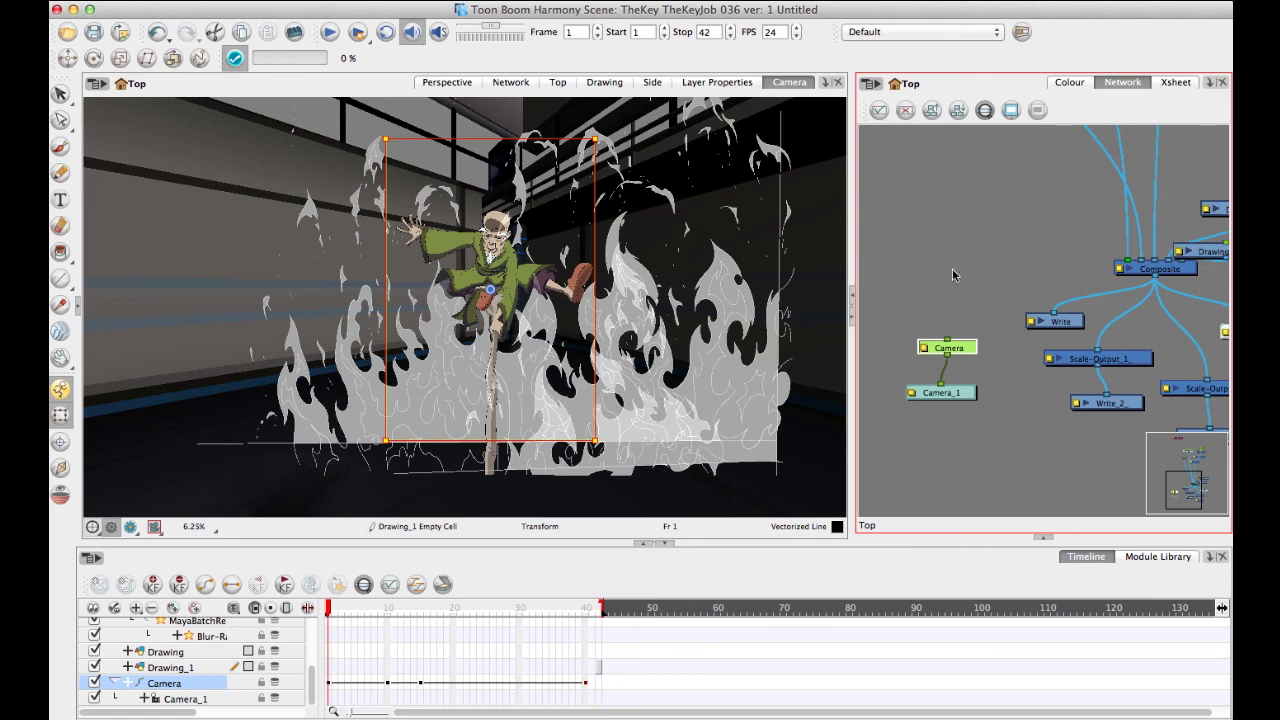
pyautogui.click(963, 395)
pyautogui.moveTo(967, 354); pyautogui.dragTo(955, 342)
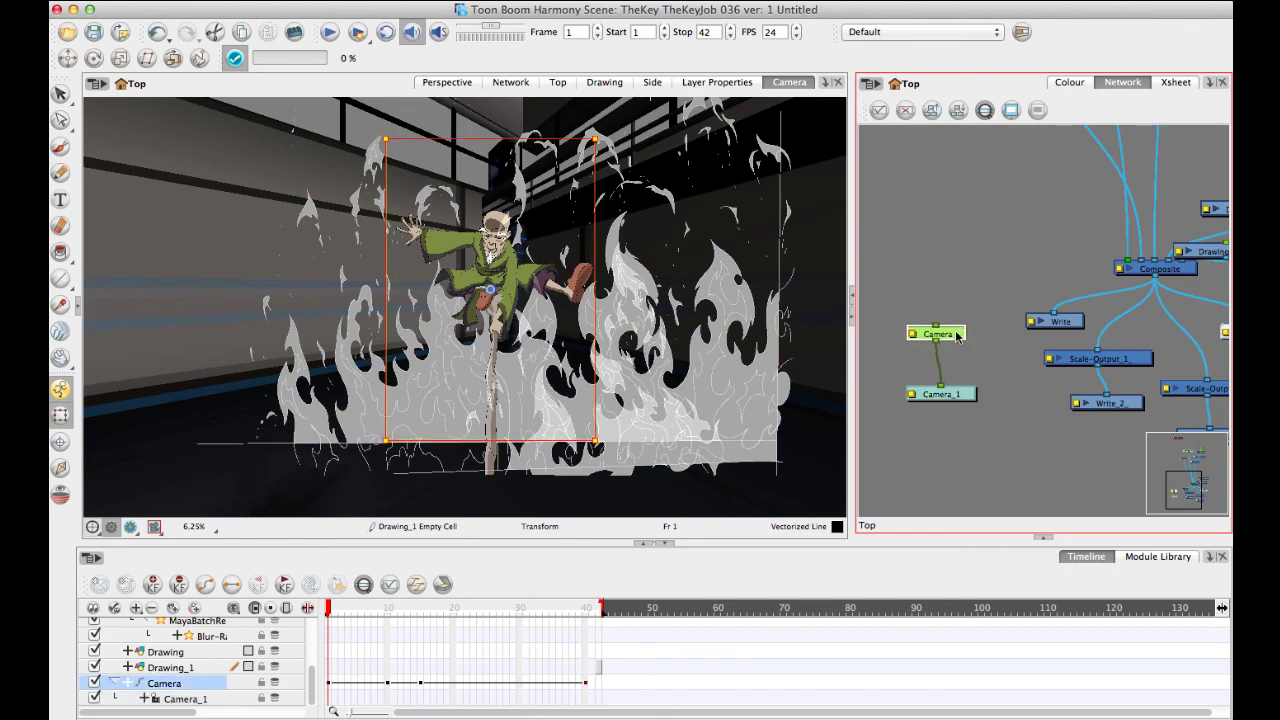
# Shift and rotate the camera frame to reframe the fire scene.
pyautogui.moveTo(458, 139); pyautogui.dragTo(470, 128)
pyautogui.moveTo(383, 137); pyautogui.dragTo(488, 150)
pyautogui.click(977, 240)
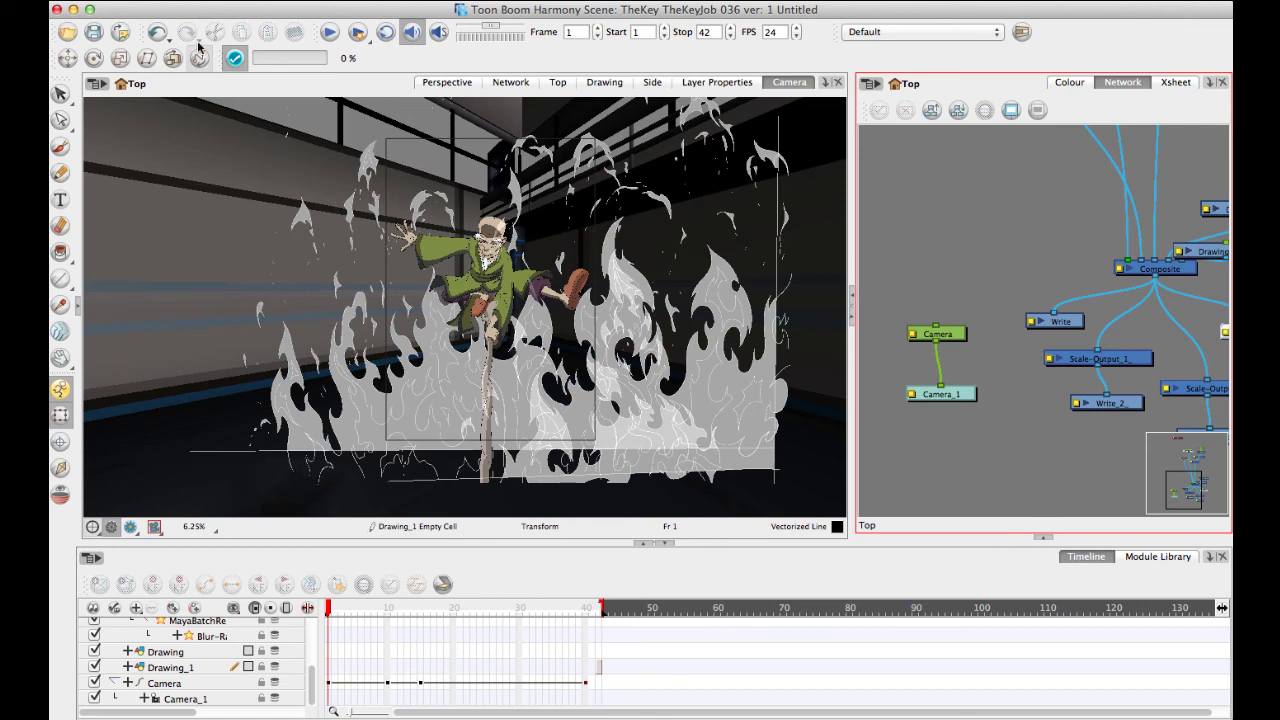
# Move the Drawing nodes to the top of the network graph.
pyautogui.click(165, 0)
pyautogui.moveTo(223, 207)
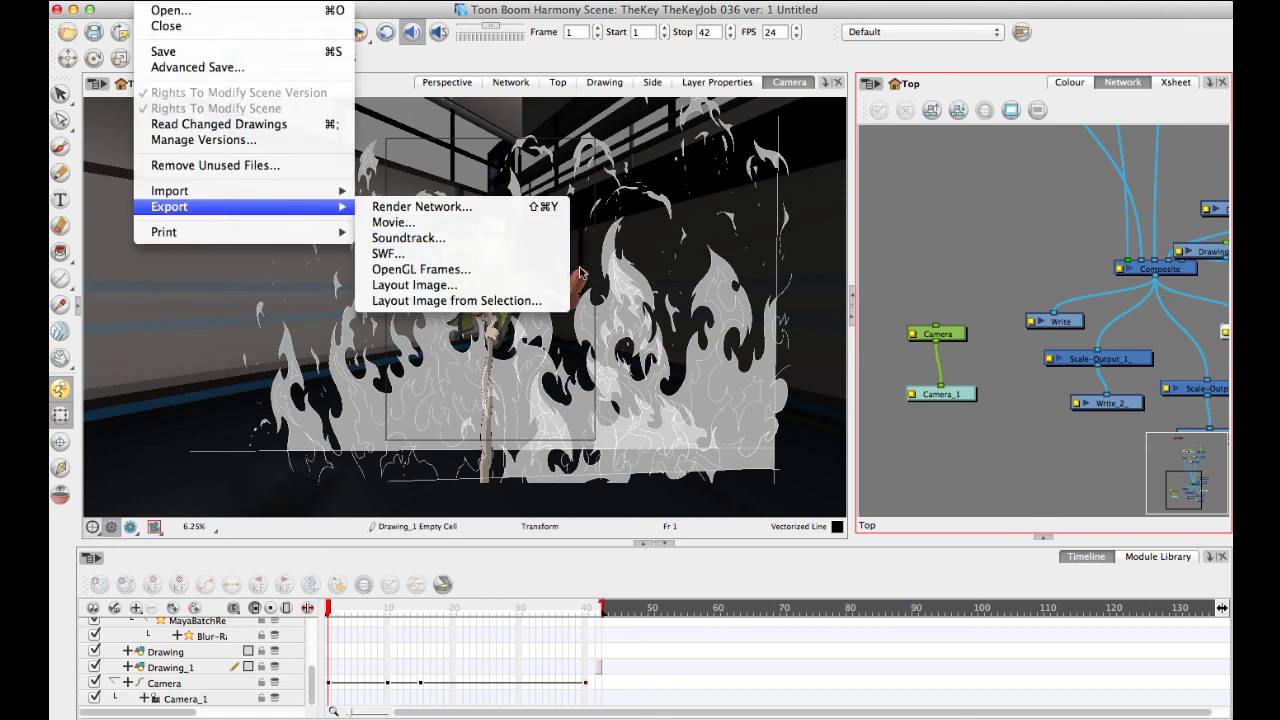
pyautogui.click(963, 234)
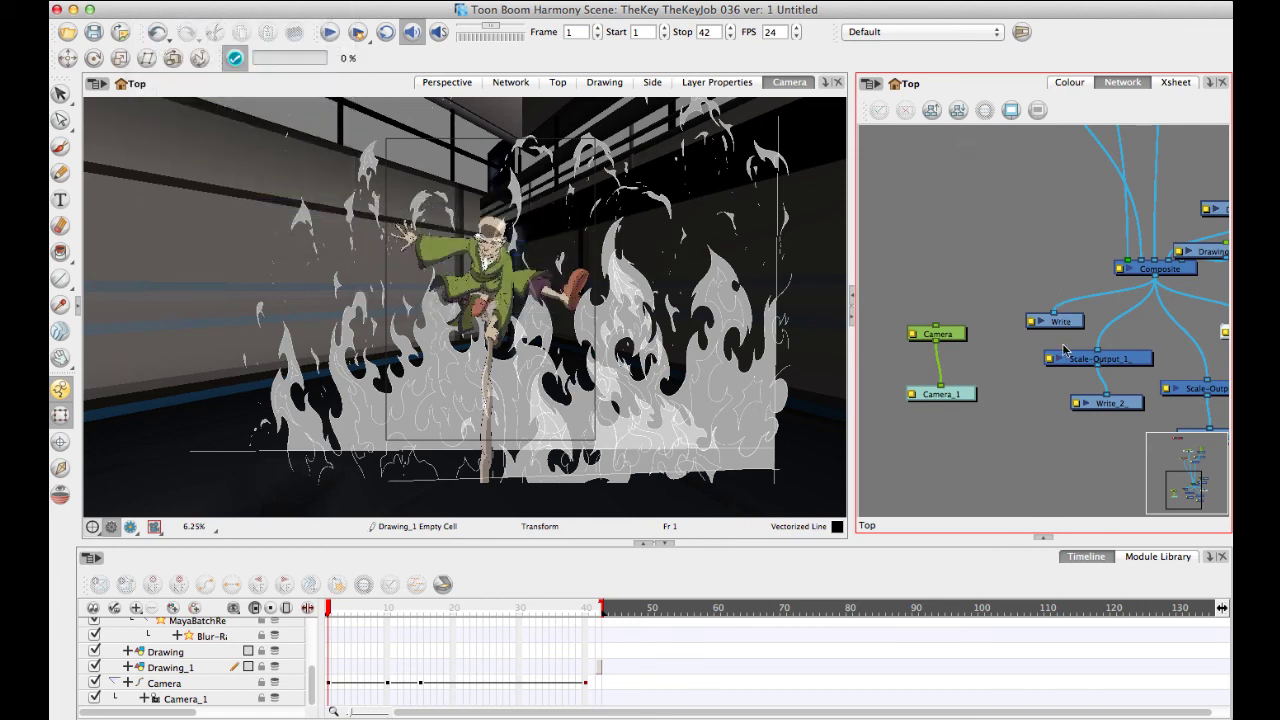
pyautogui.hscroll(5, 1090, 390)
pyautogui.scroll(-2, 1090, 390)
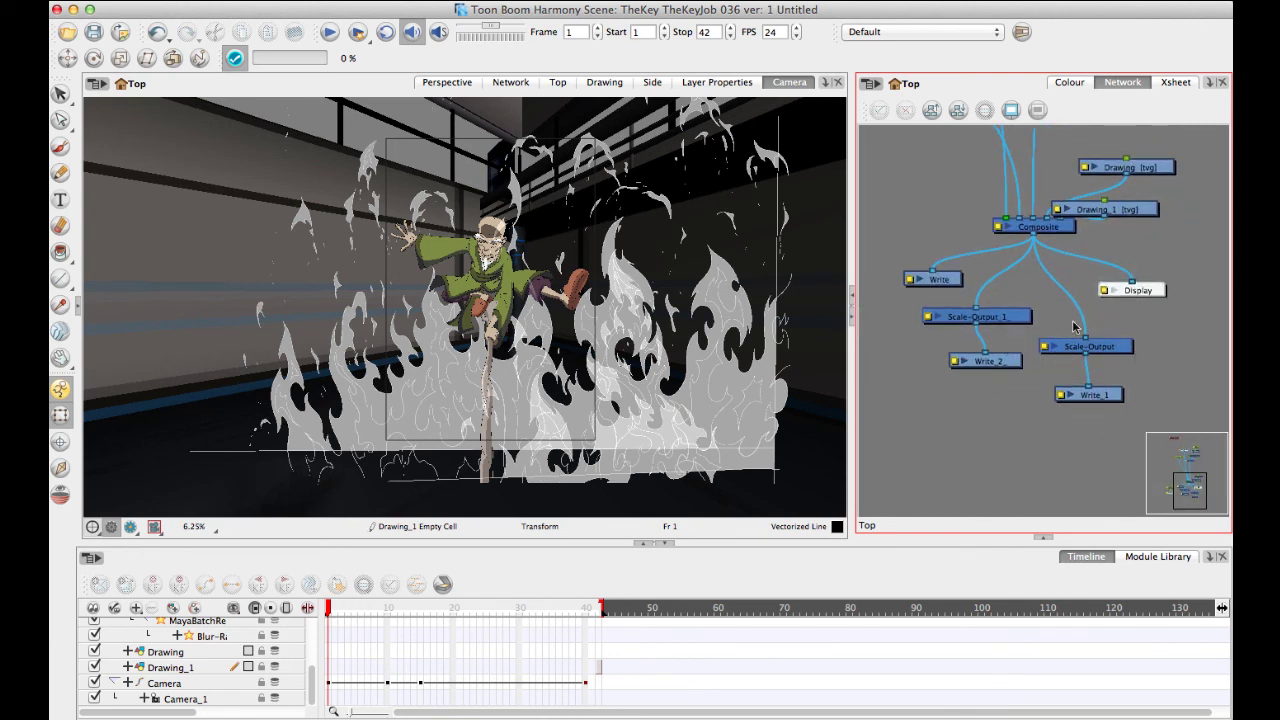
pyautogui.moveTo(1087, 146)
pyautogui.mouseDown()
pyautogui.moveTo(1166, 246)
pyautogui.moveTo(1155, 175)
pyautogui.moveTo(1170, 138)
pyautogui.mouseUp()
pyautogui.click(1160, 183)
# Nudge the Write and Display nodes up closer beneath the Composite node.
pyautogui.scroll(5, 1071, 204)
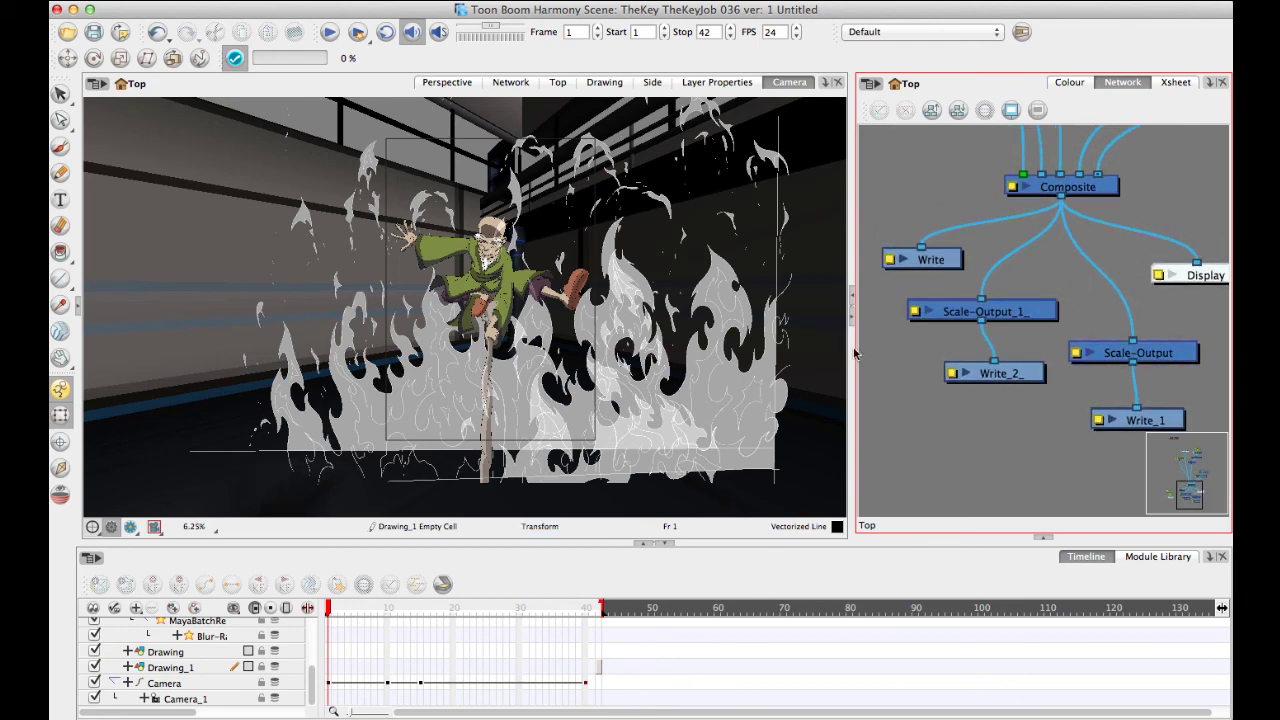
pyautogui.moveTo(851, 347); pyautogui.dragTo(714, 340)
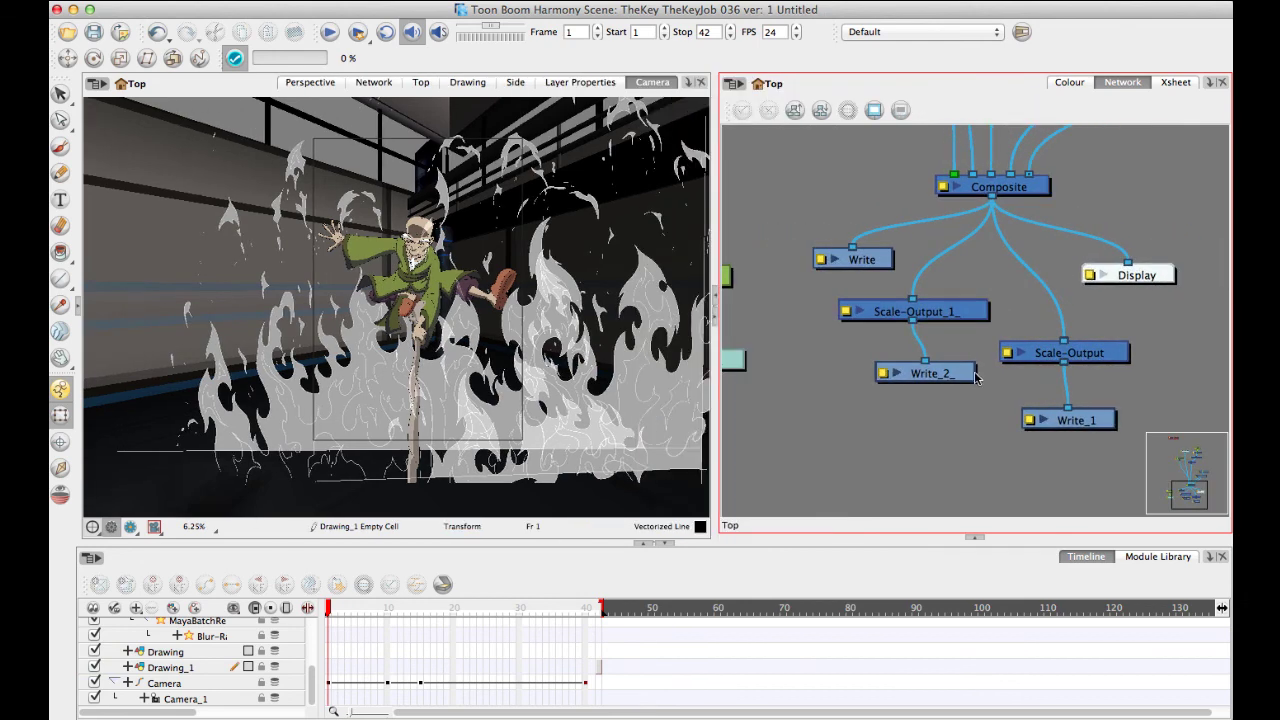
pyautogui.moveTo(951, 412); pyautogui.dragTo(918, 400)
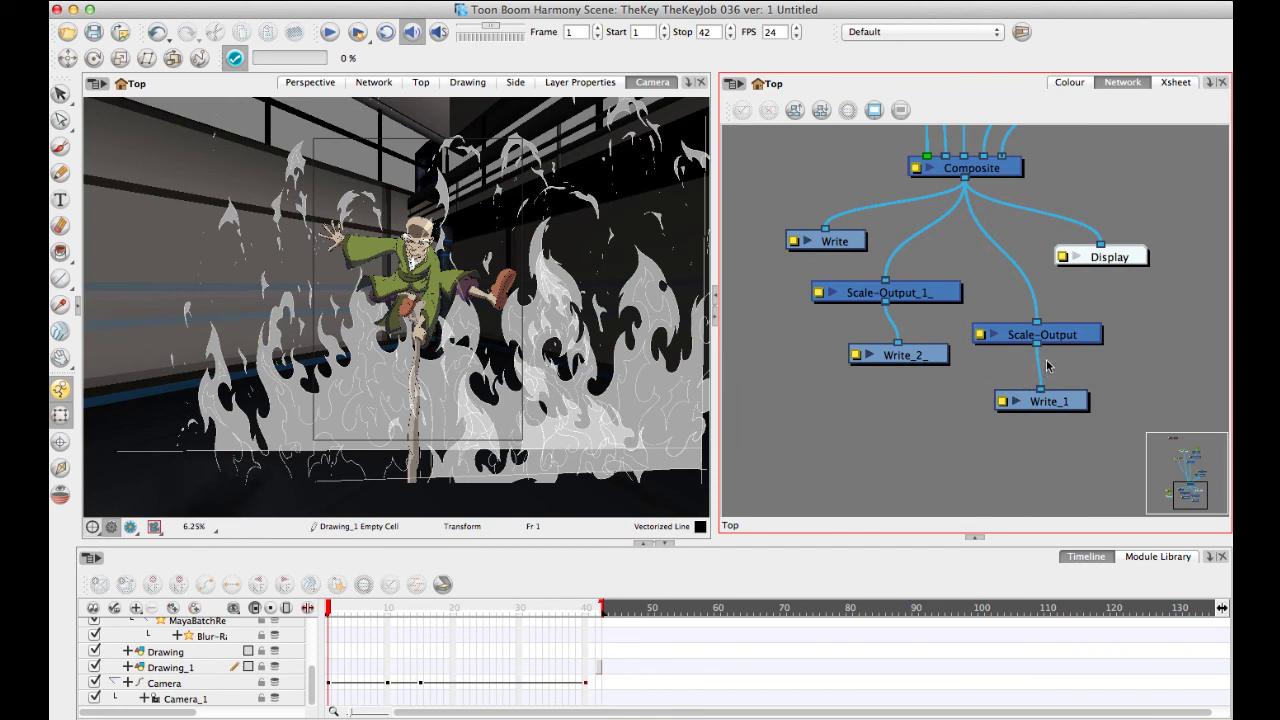
pyautogui.moveTo(846, 238); pyautogui.dragTo(861, 232)
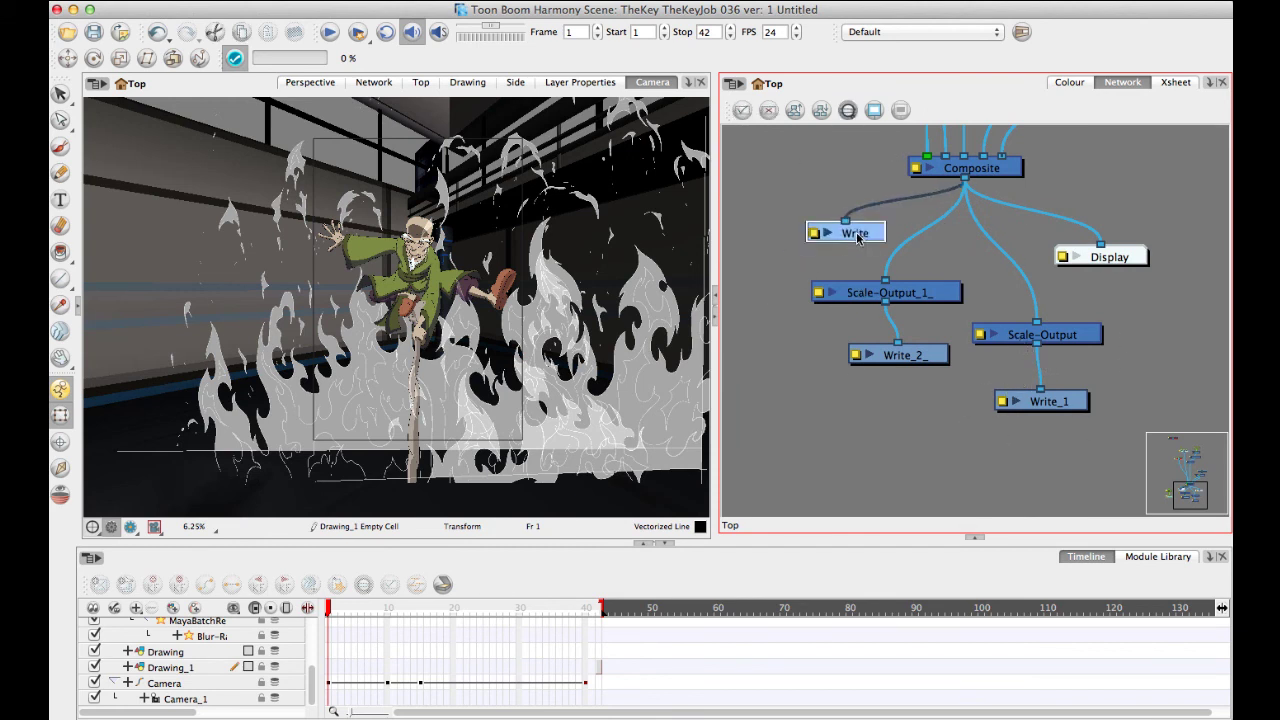
pyautogui.moveTo(1128, 259); pyautogui.dragTo(1112, 236)
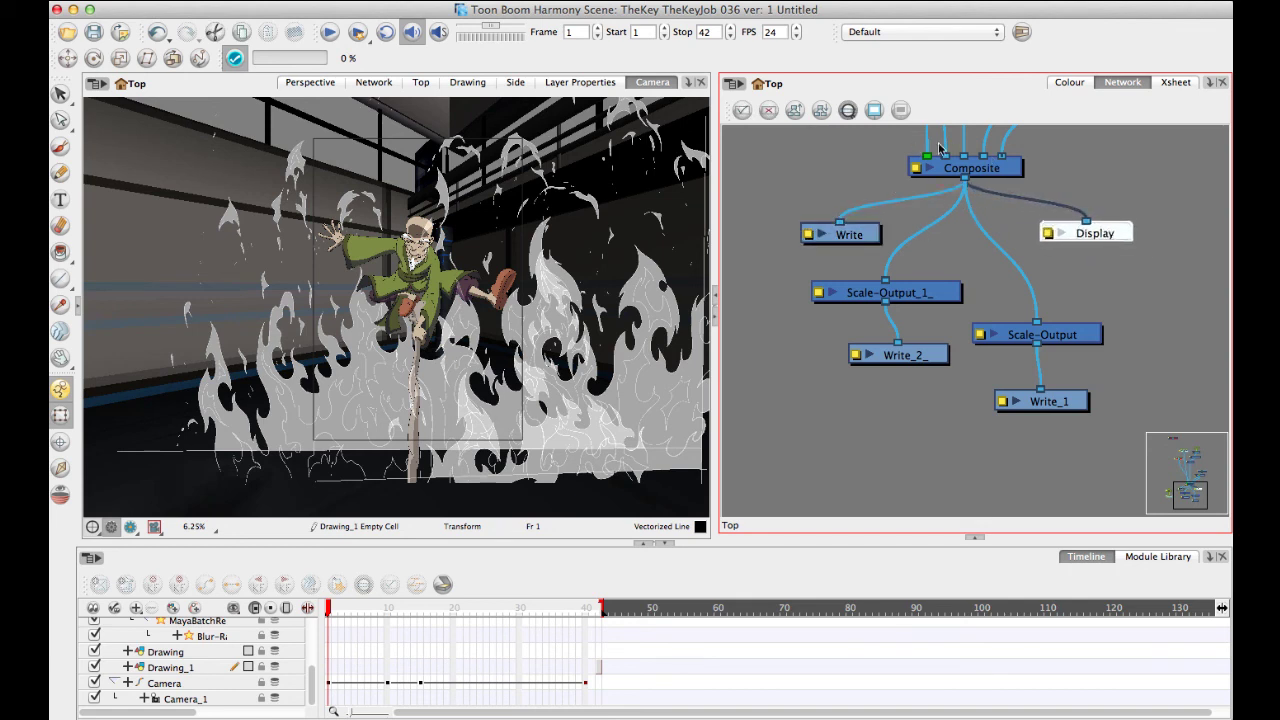
pyautogui.moveTo(855, 243); pyautogui.dragTo(857, 235)
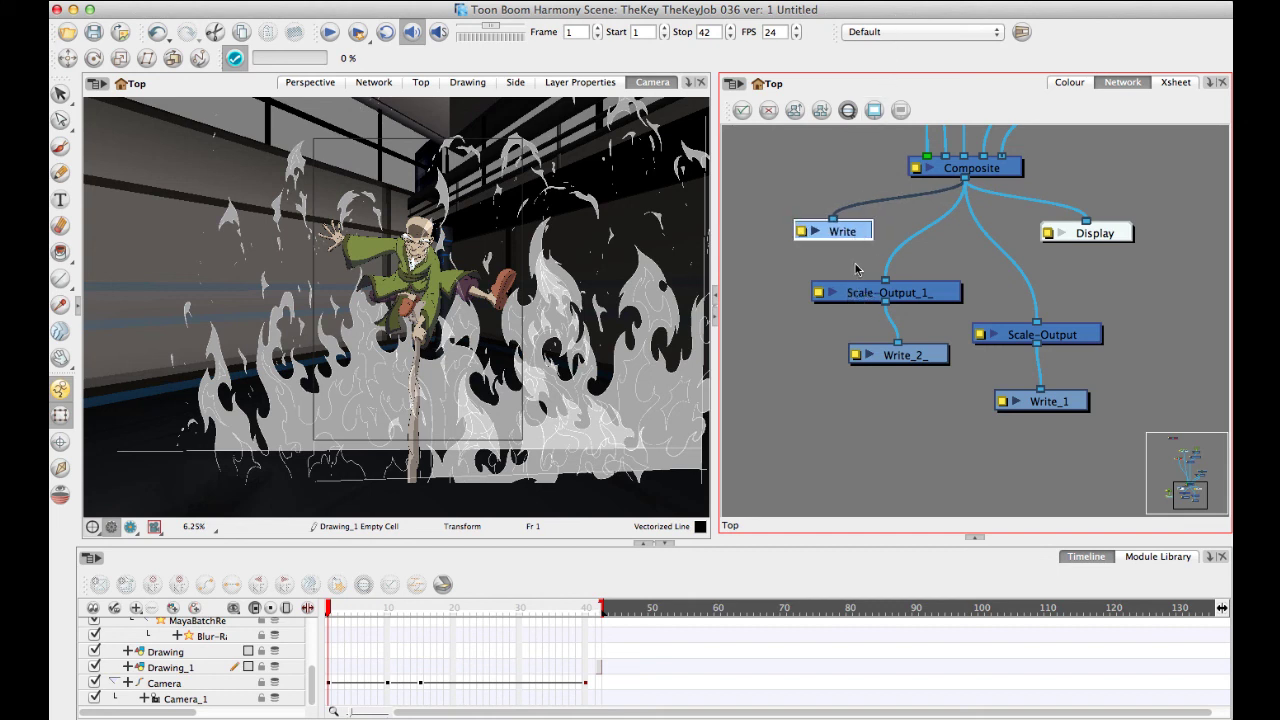
pyautogui.click(801, 233)
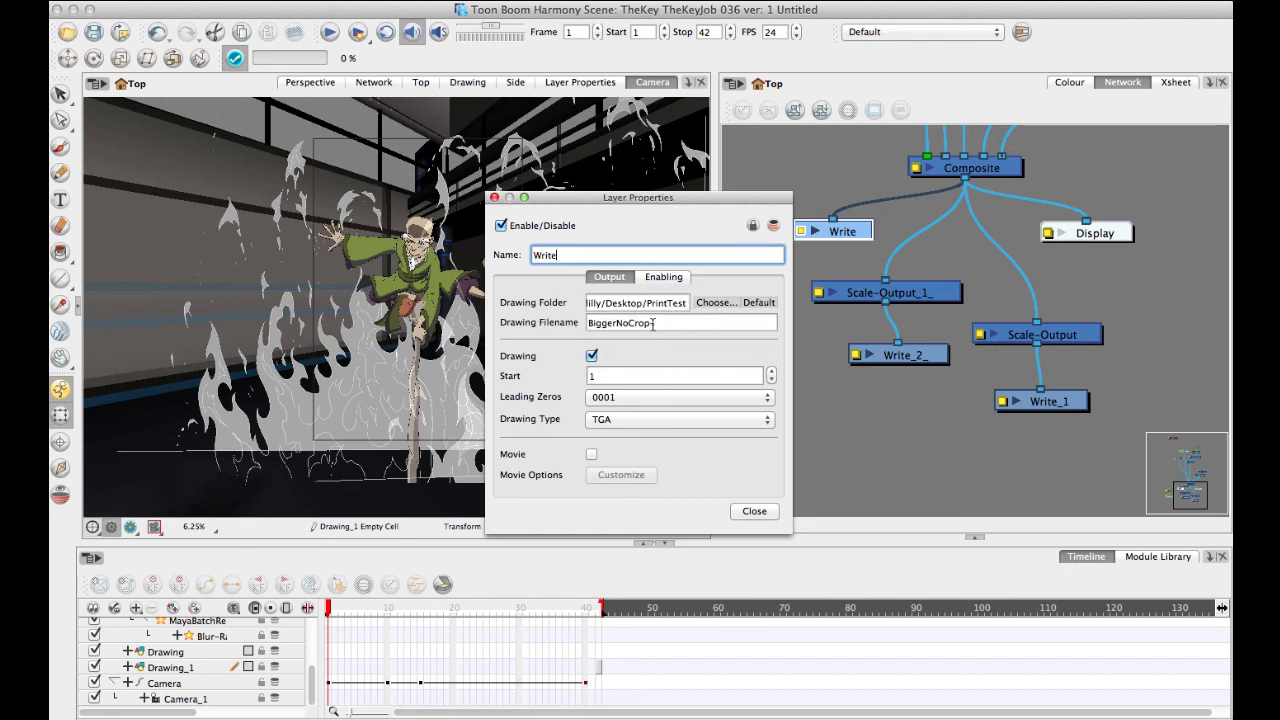
pyautogui.moveTo(702, 199); pyautogui.dragTo(930, 132)
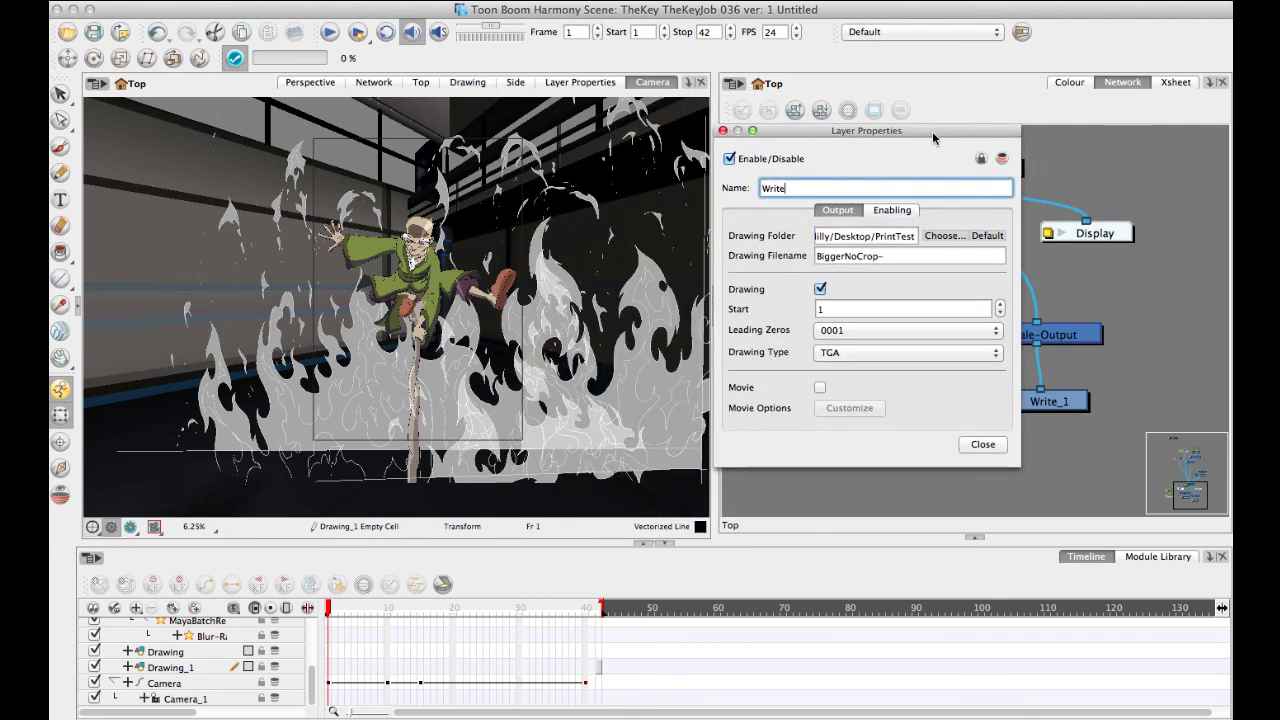
pyautogui.click(875, 356)
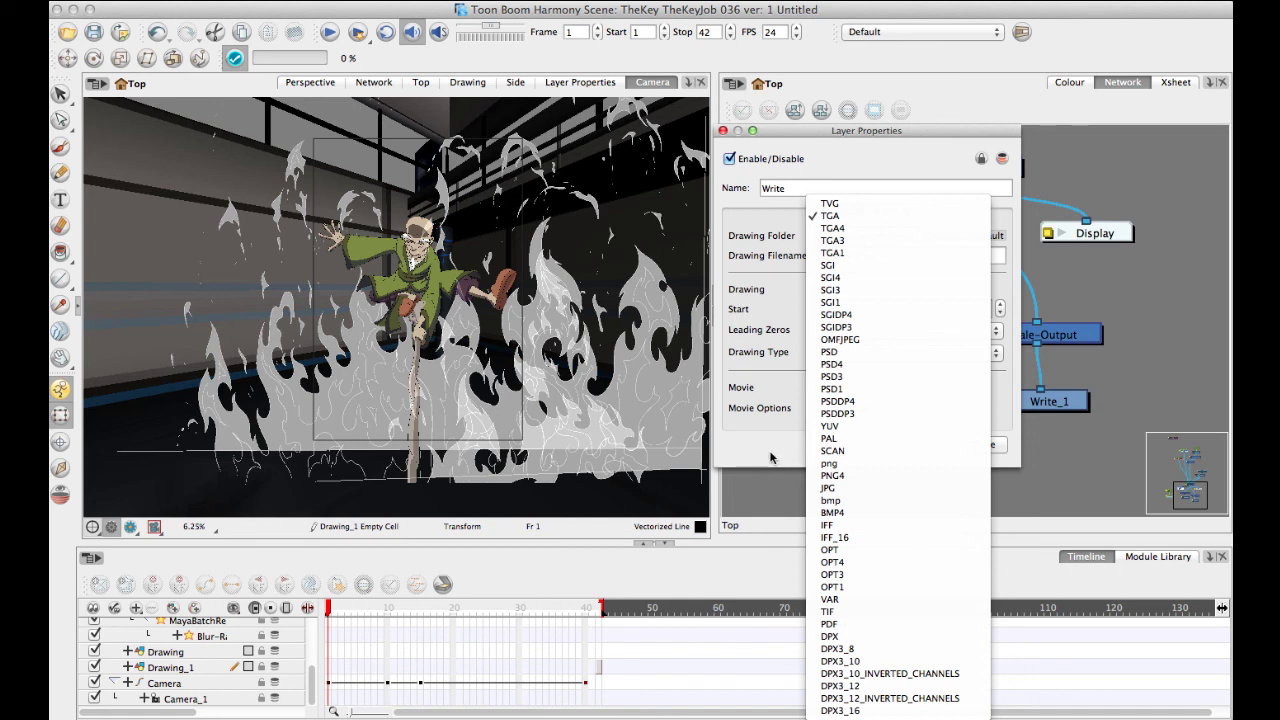
pyautogui.click(854, 478)
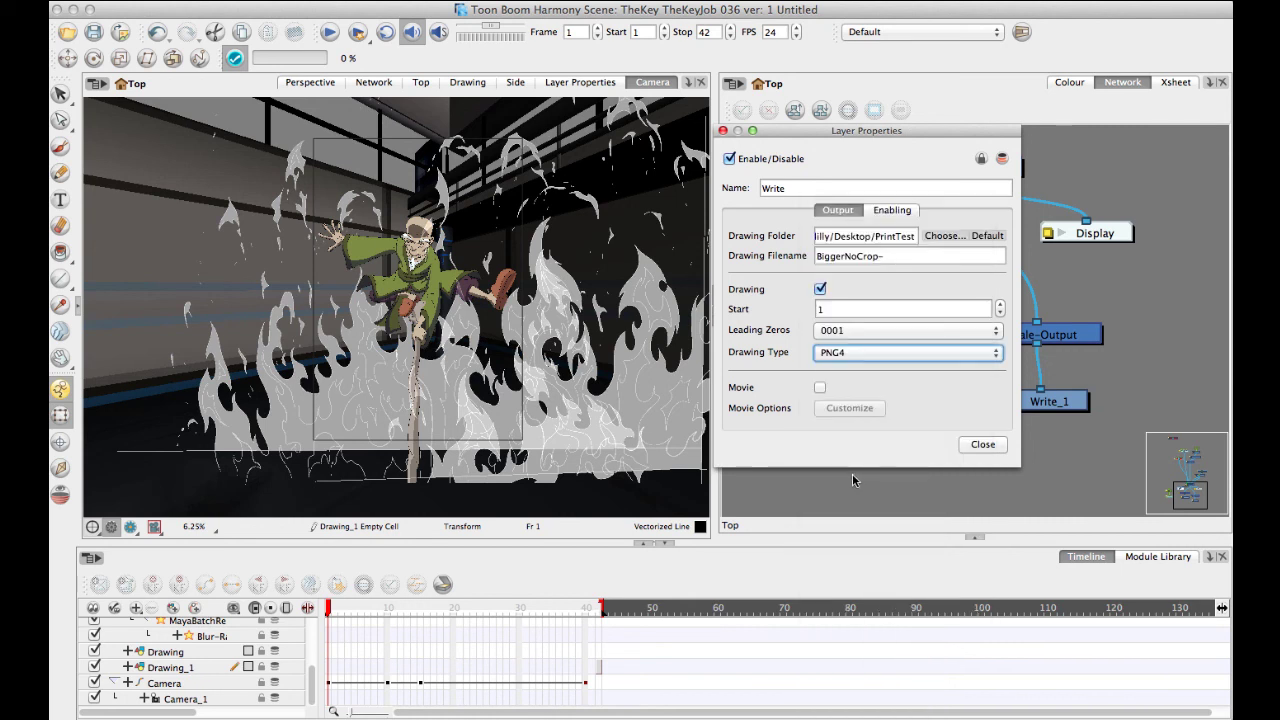
pyautogui.click(893, 349)
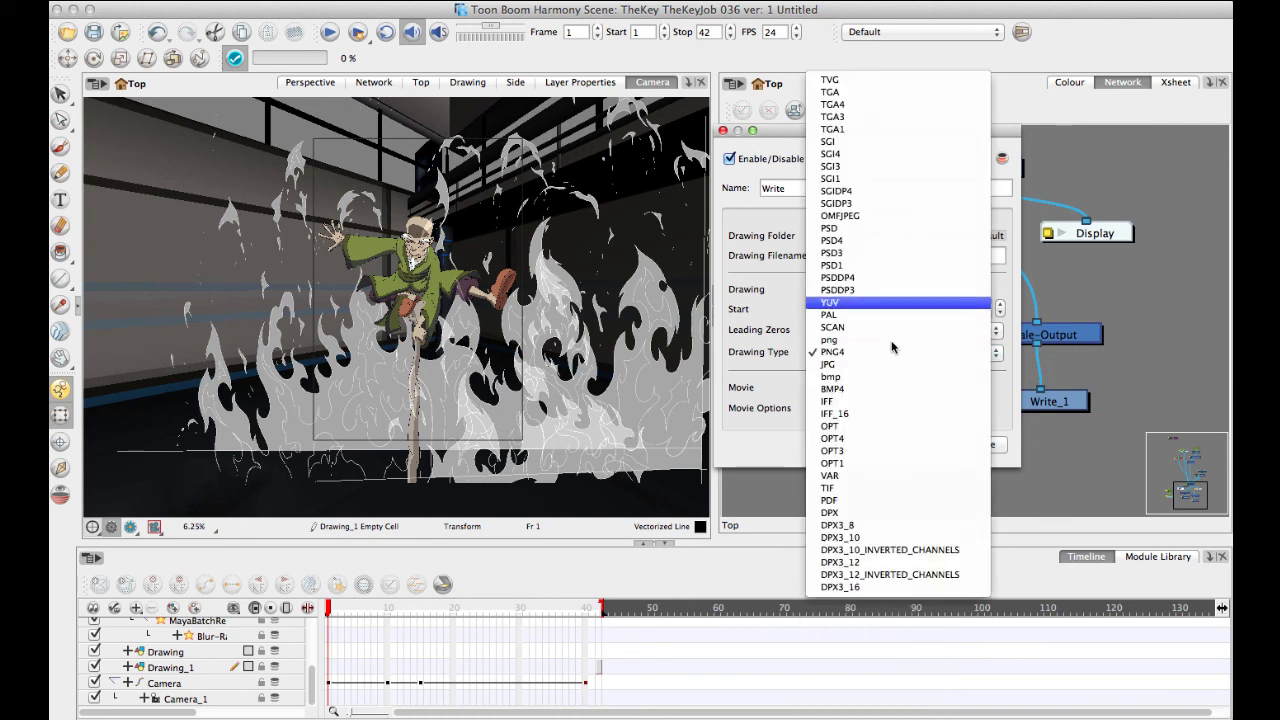
pyautogui.click(894, 92)
pyautogui.click(983, 444)
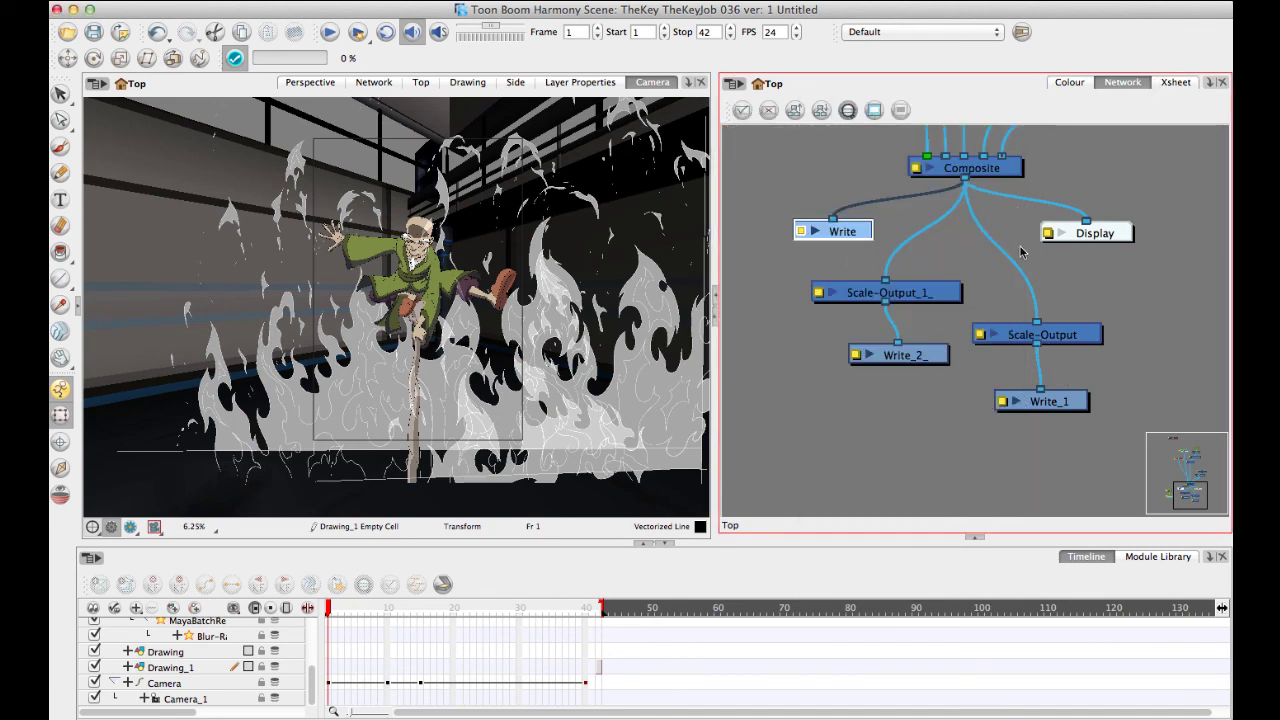
# Pan the network to the top and select the Drawing_1 node.
pyautogui.scroll(-4, 1021, 251)
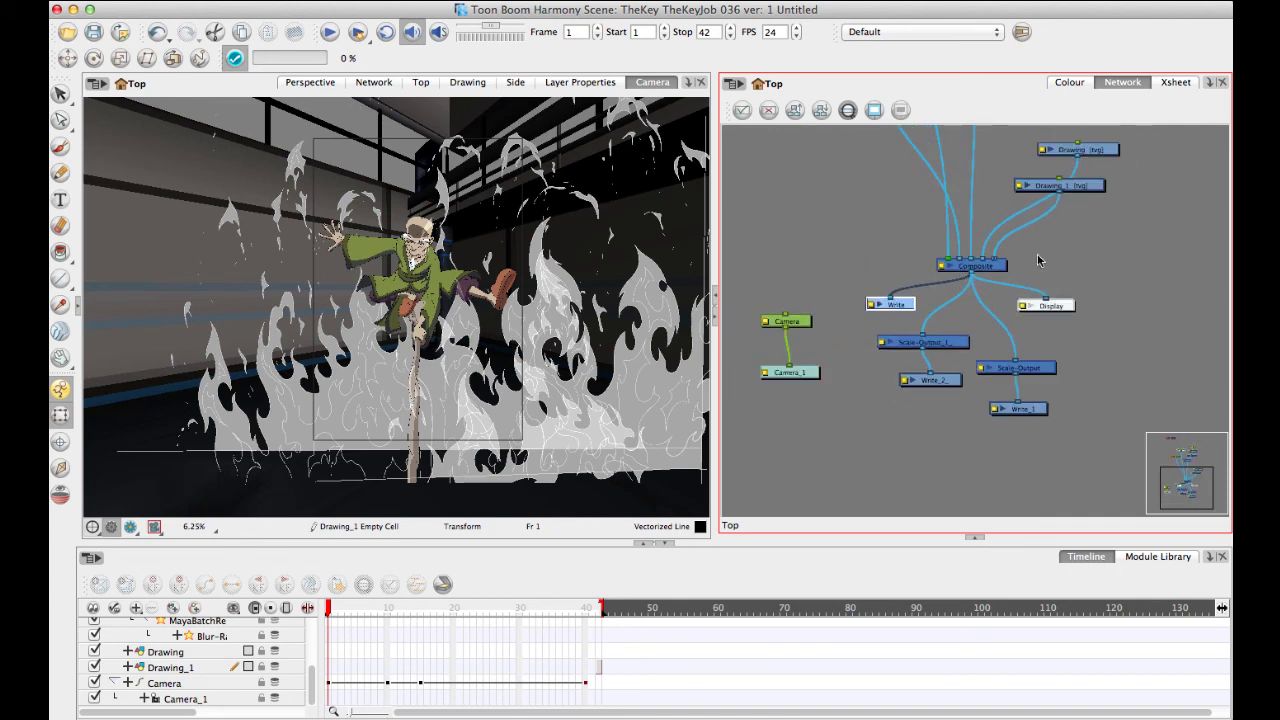
pyautogui.scroll(4, 1038, 260)
pyautogui.moveTo(1040, 266); pyautogui.dragTo(1086, 276)
pyautogui.click(1063, 233)
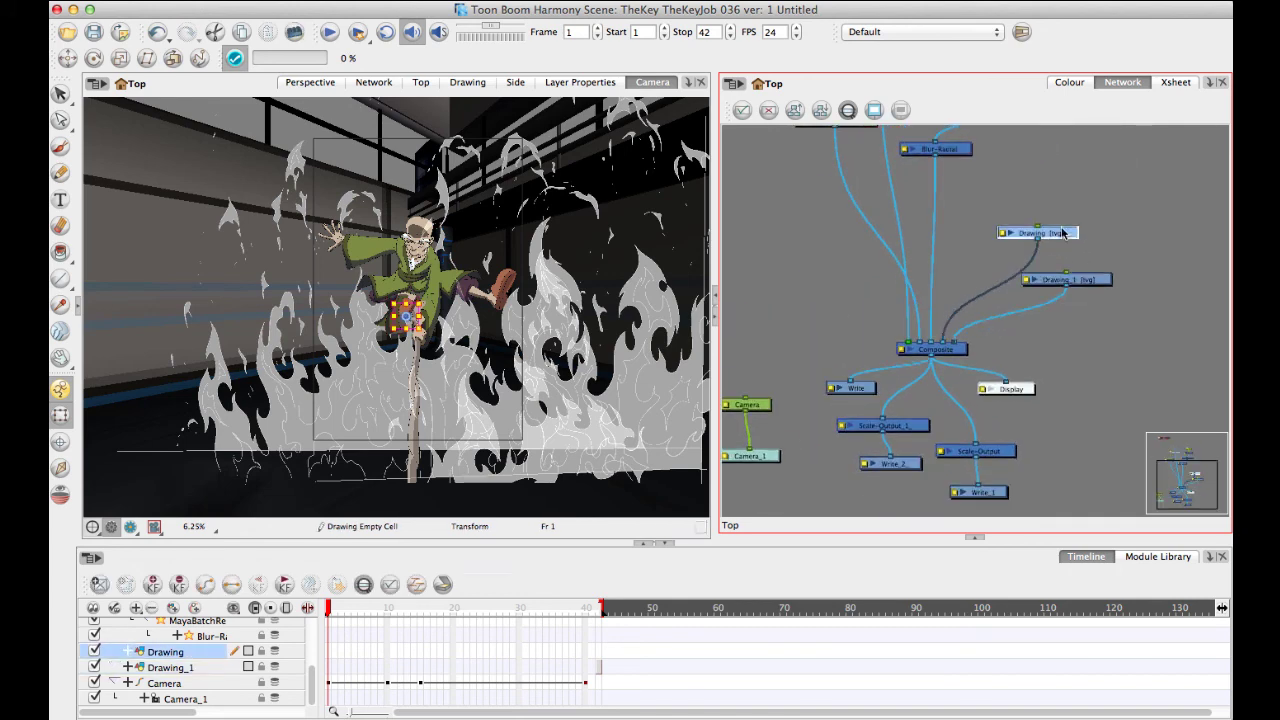
pyautogui.moveTo(1063, 233); pyautogui.dragTo(1078, 398)
pyautogui.click(1019, 298)
pyautogui.scroll(1, 1081, 333)
pyautogui.scroll(1, 1081, 328)
# Add a Write_2 node from the Module Library fed by Drawing_1 and inspect its final- output settings.
pyautogui.click(1158, 556)
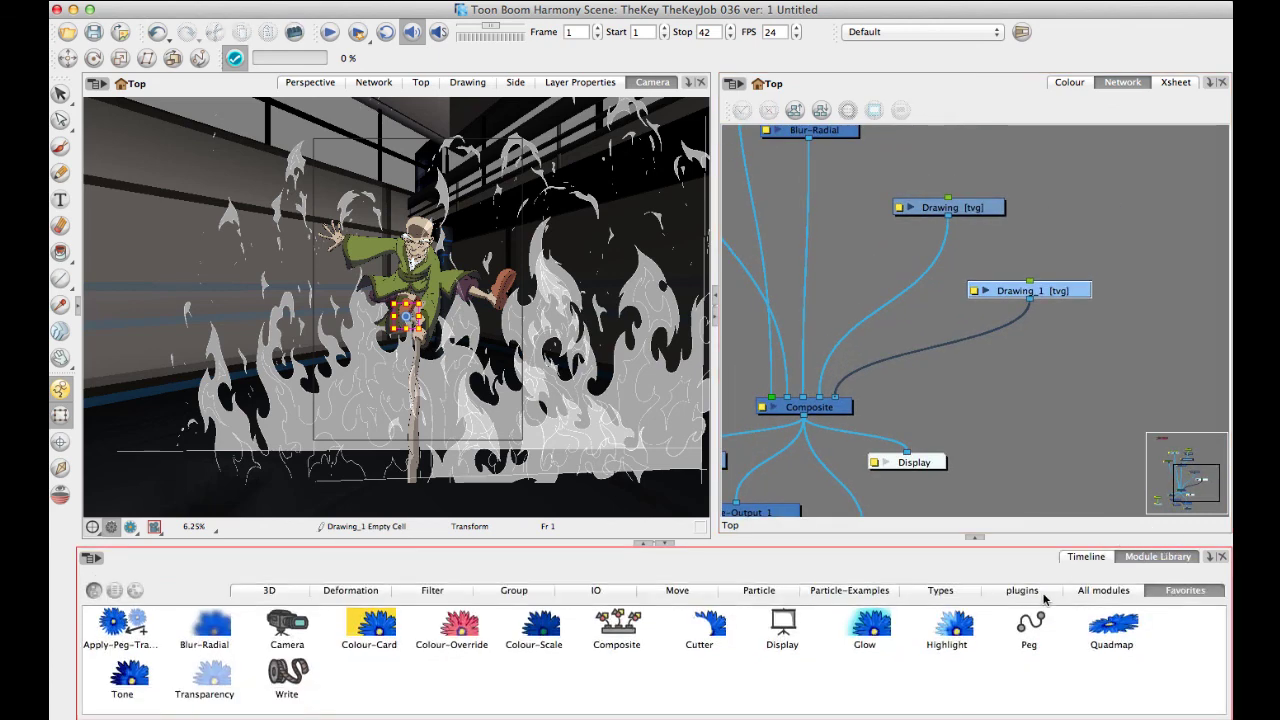
pyautogui.moveTo(287, 672); pyautogui.dragTo(1020, 376)
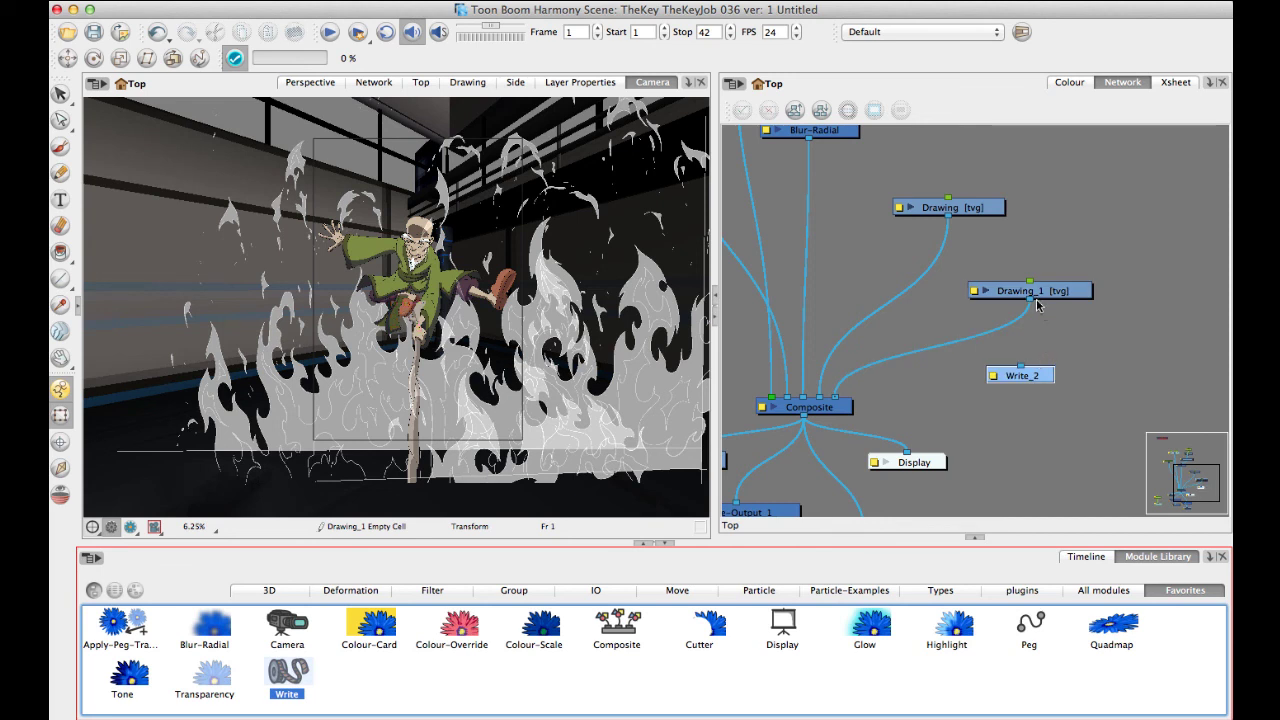
pyautogui.moveTo(1033, 300)
pyautogui.mouseDown()
pyautogui.moveTo(1021, 368)
pyautogui.moveTo(1115, 366)
pyautogui.mouseUp()
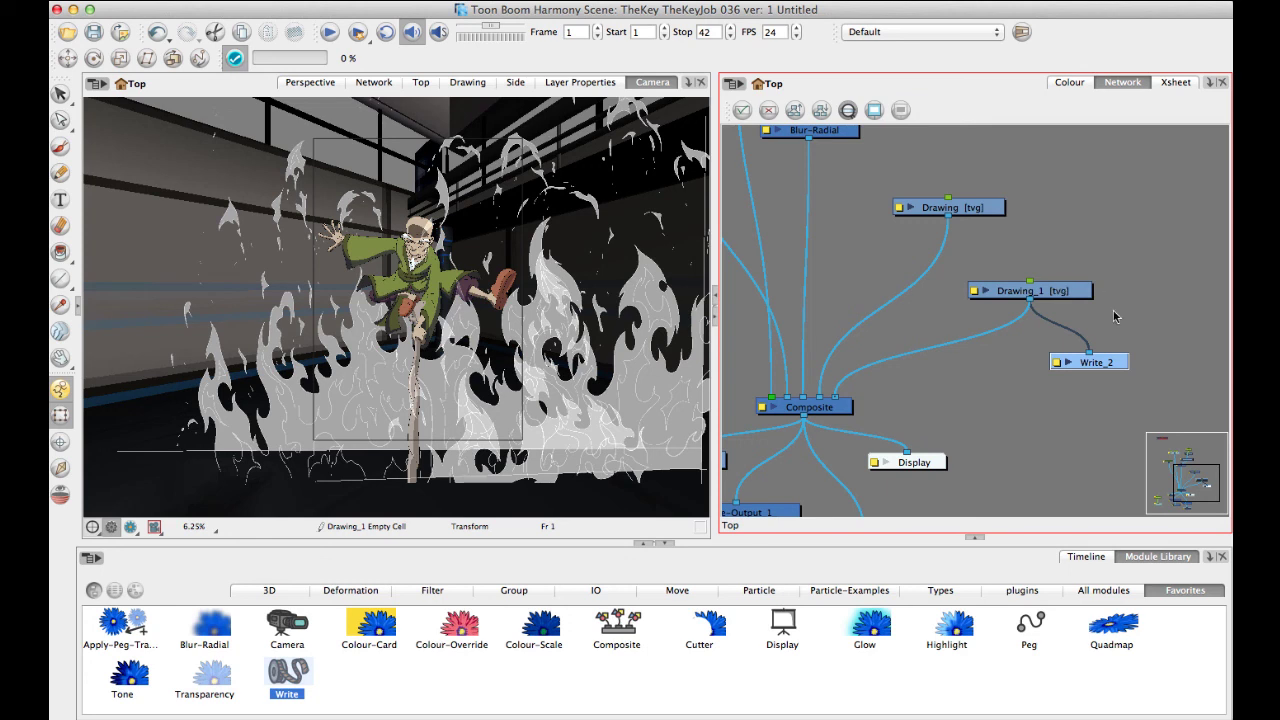
pyautogui.doubleClick(1060, 364)
pyautogui.click(810, 255)
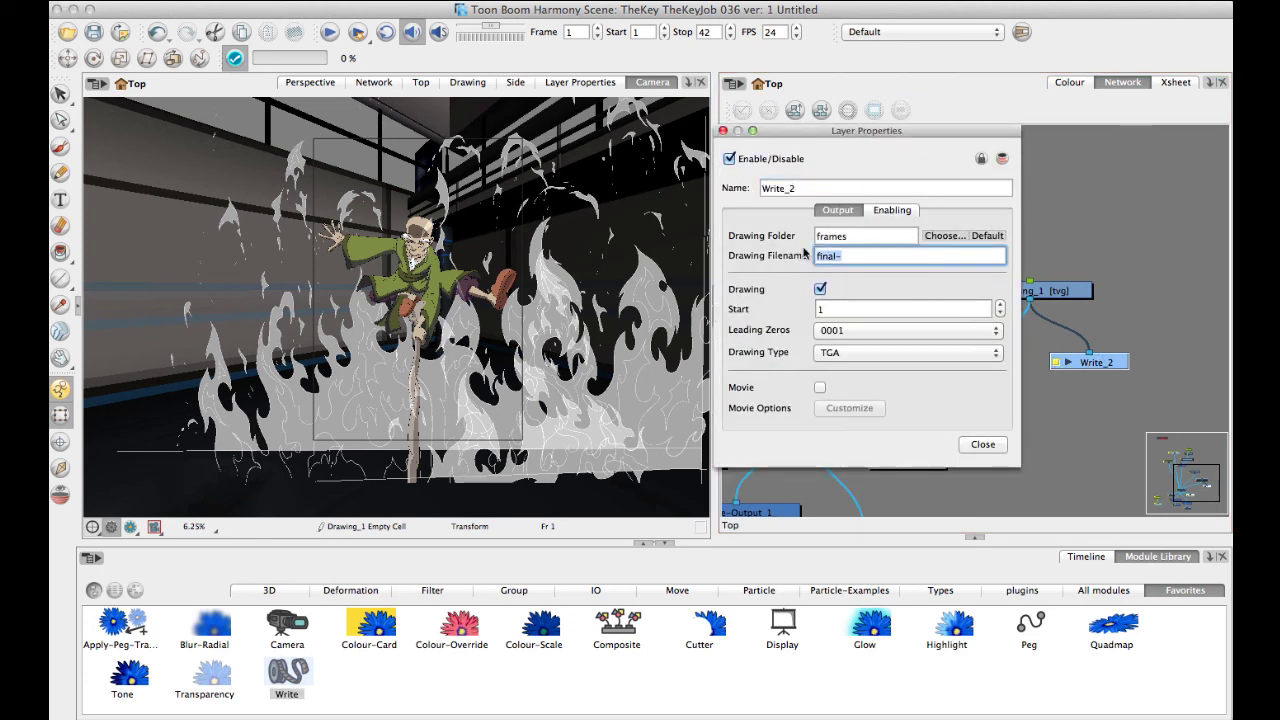
pyautogui.click(820, 236)
pyautogui.press('Tab')
# Close Write_2's properties, delete Write_2, and select the original Write node under Composite.
pyautogui.click(722, 131)
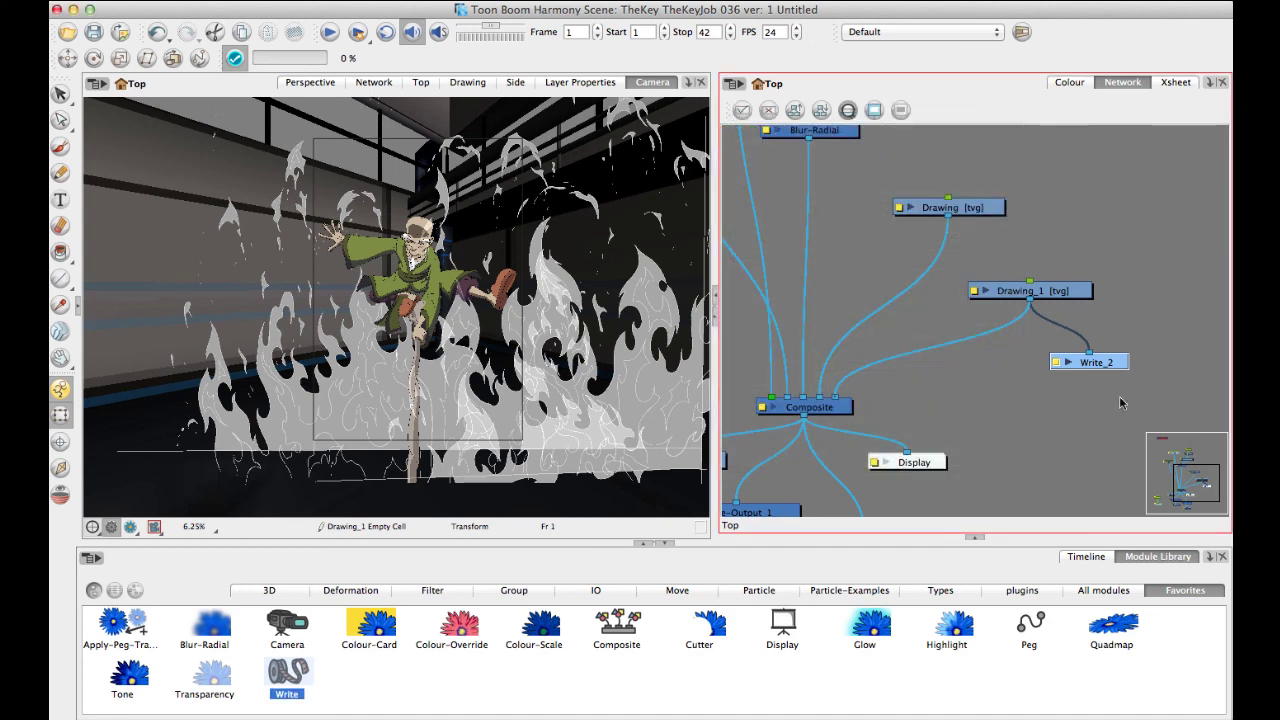
pyautogui.click(1090, 362)
pyautogui.press('Delete')
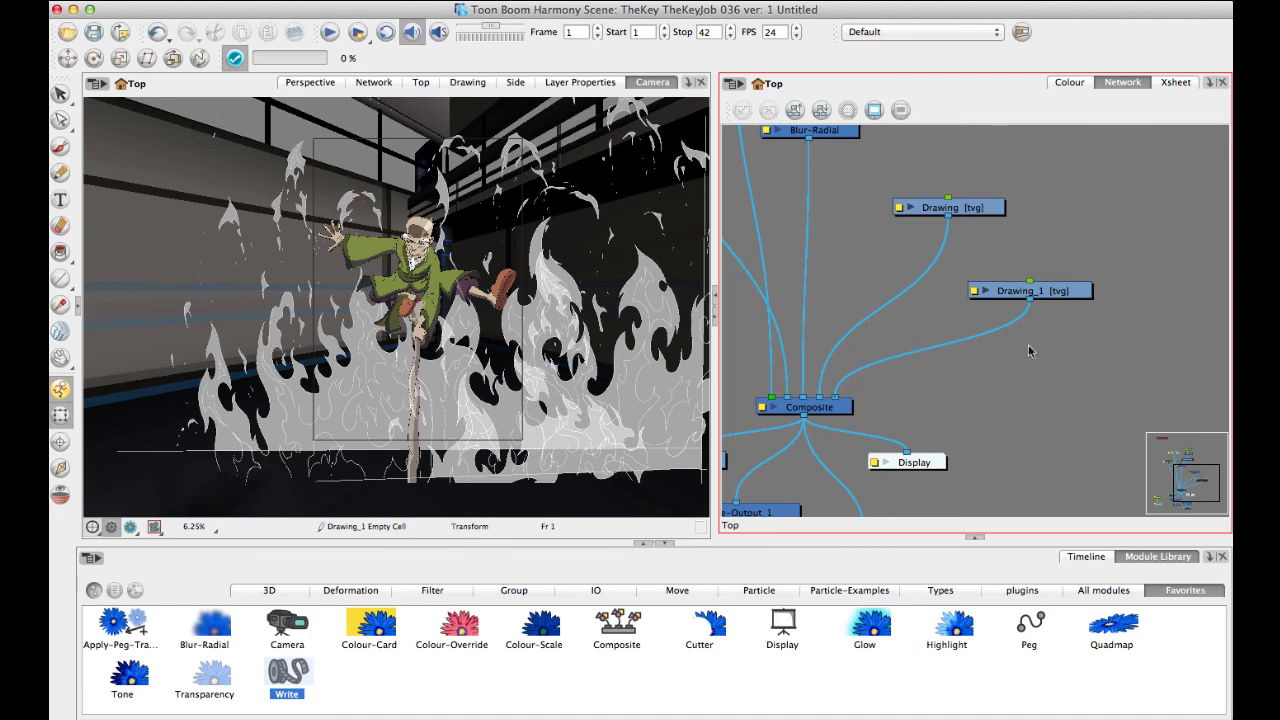
pyautogui.scroll(-3, 1030, 350)
pyautogui.hscroll(-3, 1030, 350)
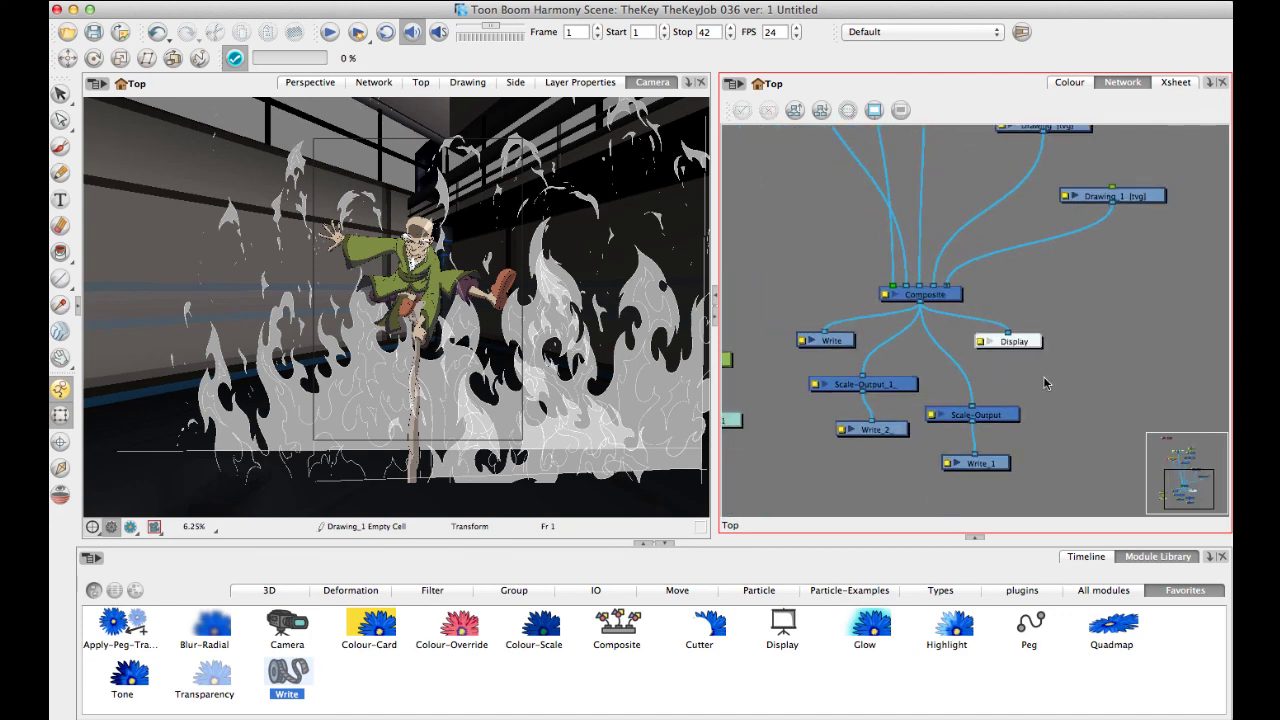
pyautogui.scroll(3, 1060, 350)
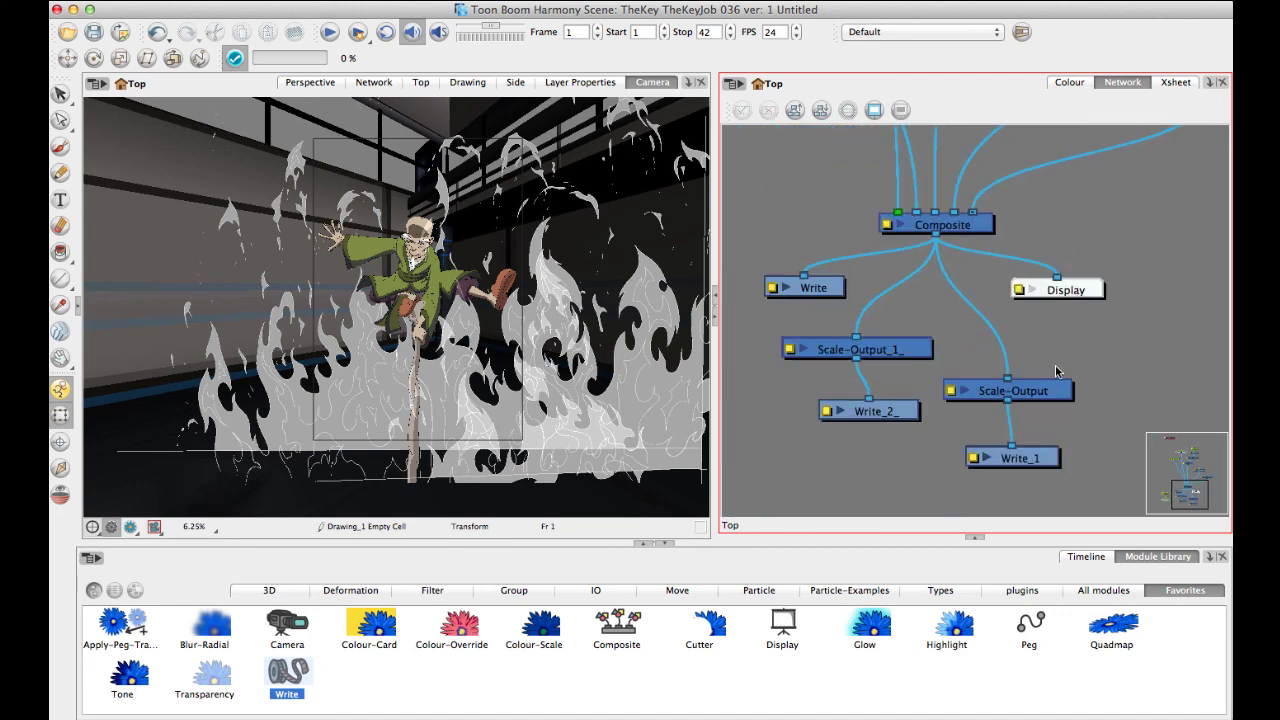
pyautogui.hscroll(-2, 1000, 350)
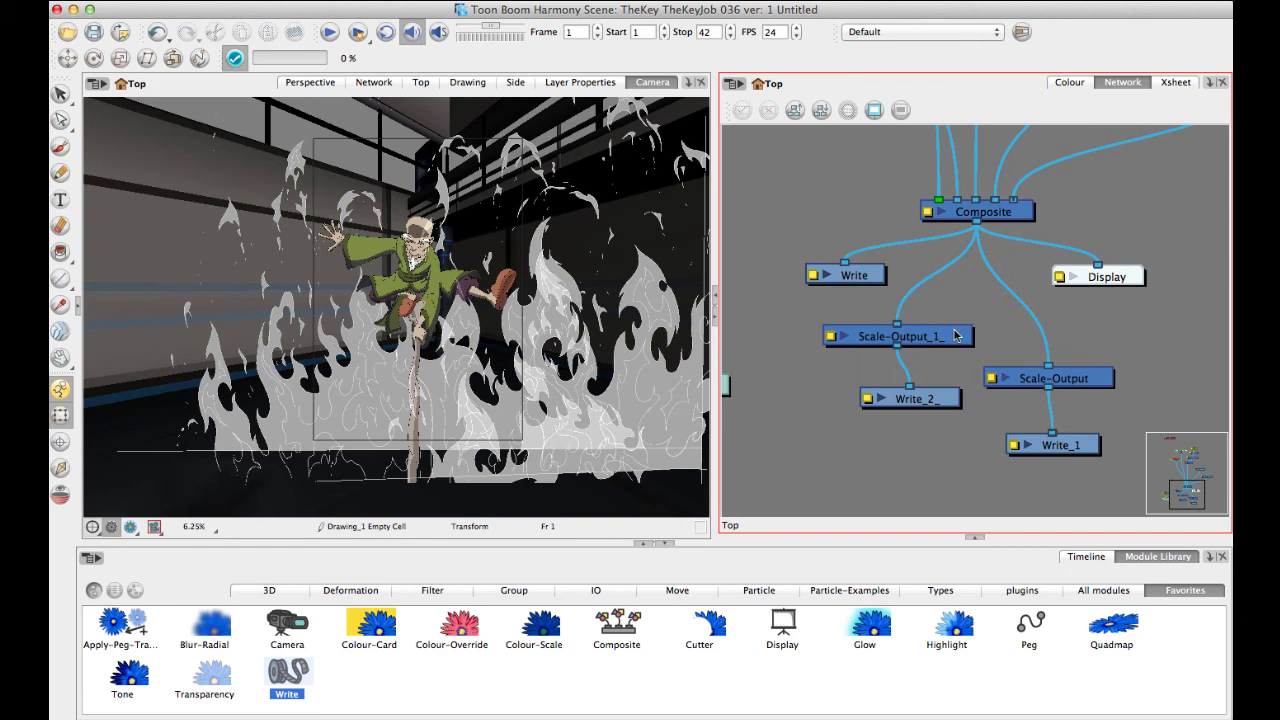
pyautogui.click(858, 270)
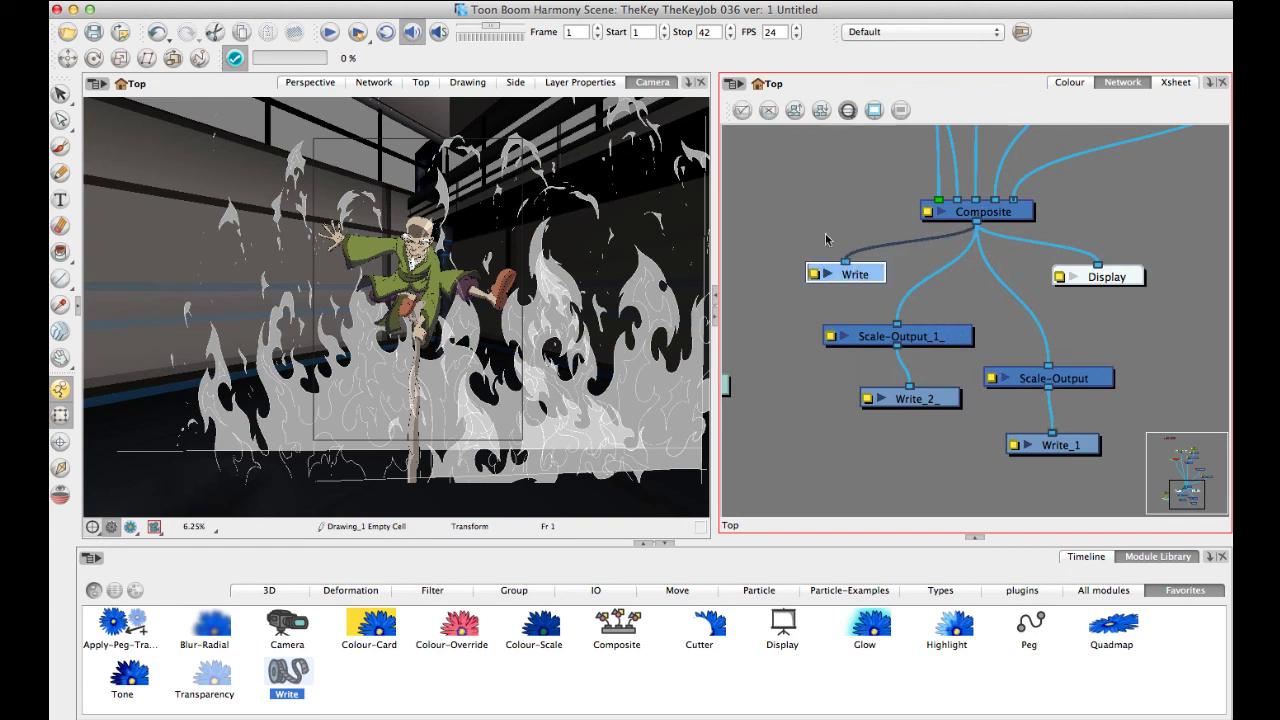
pyautogui.click(366, 2)
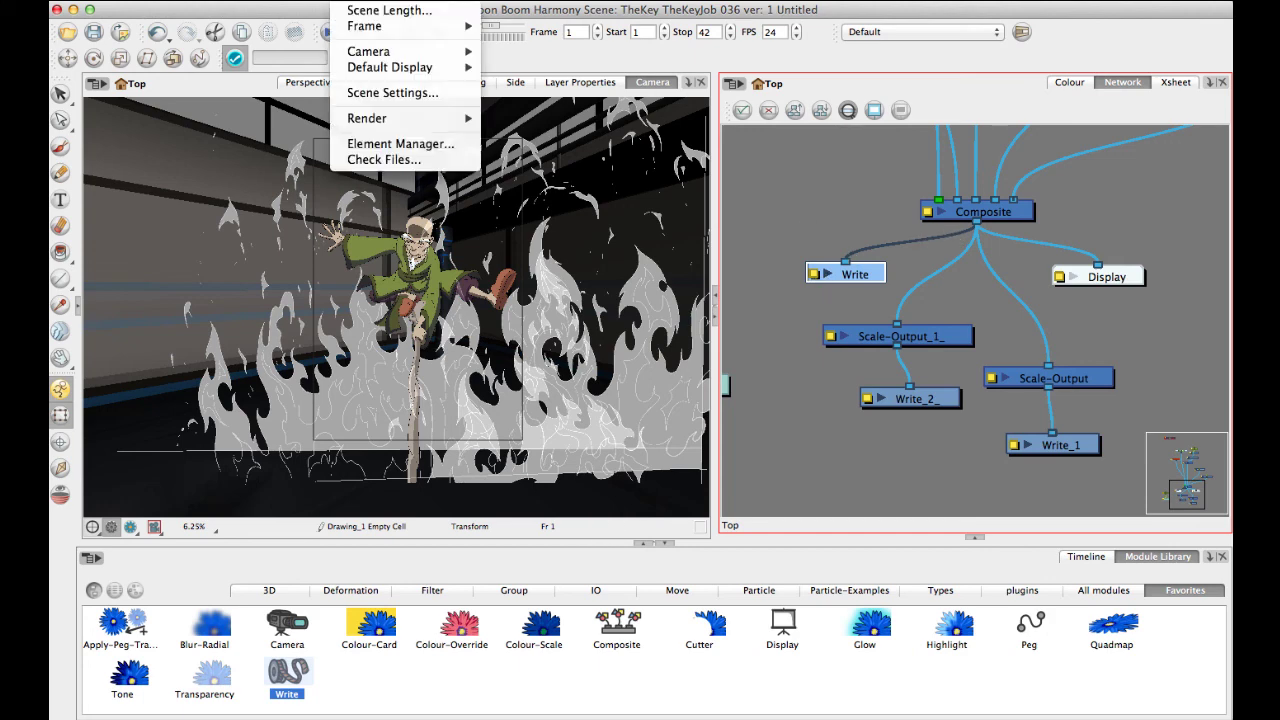
pyautogui.click(384, 93)
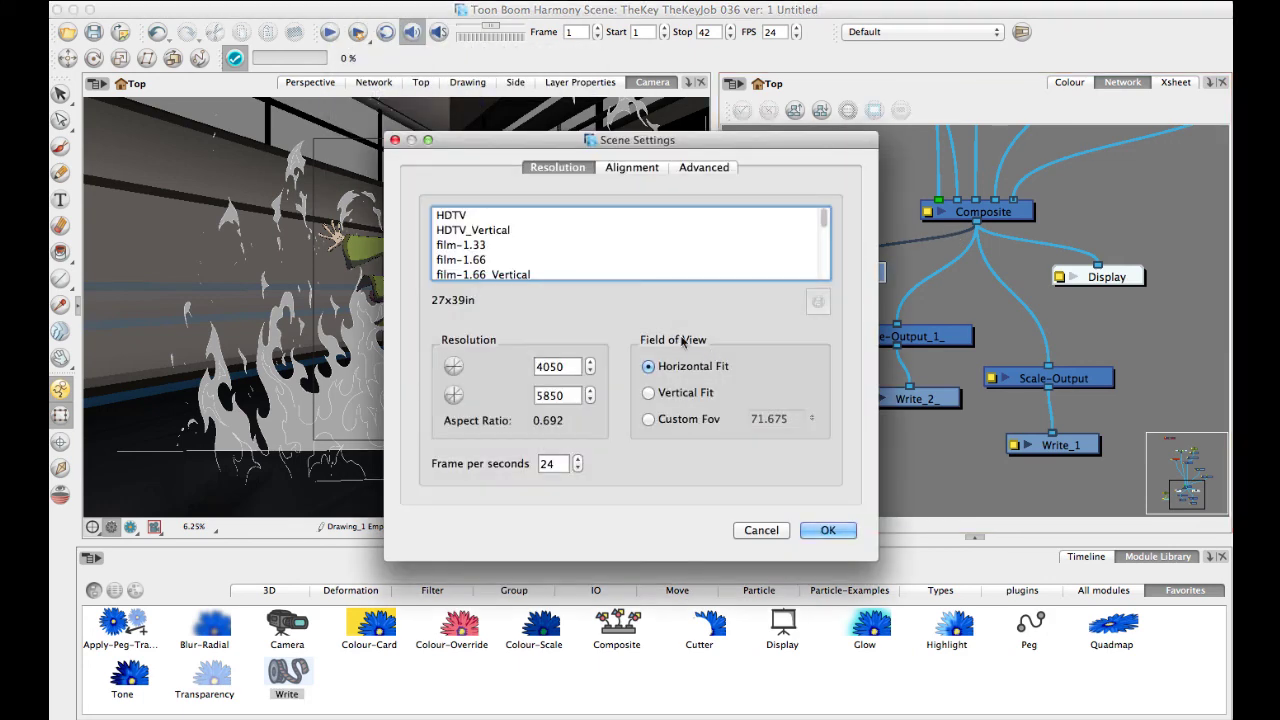
pyautogui.scroll(-2, 825, 226)
pyautogui.scroll(-3, 825, 226)
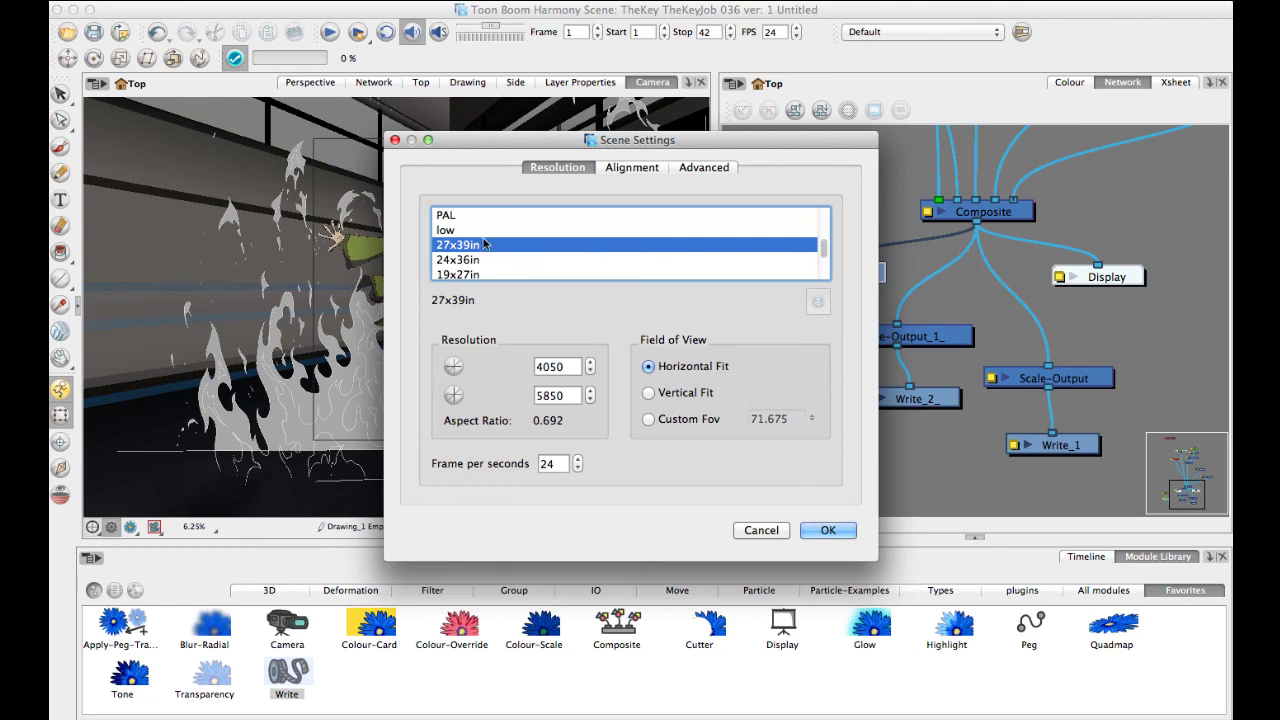
pyautogui.click(771, 534)
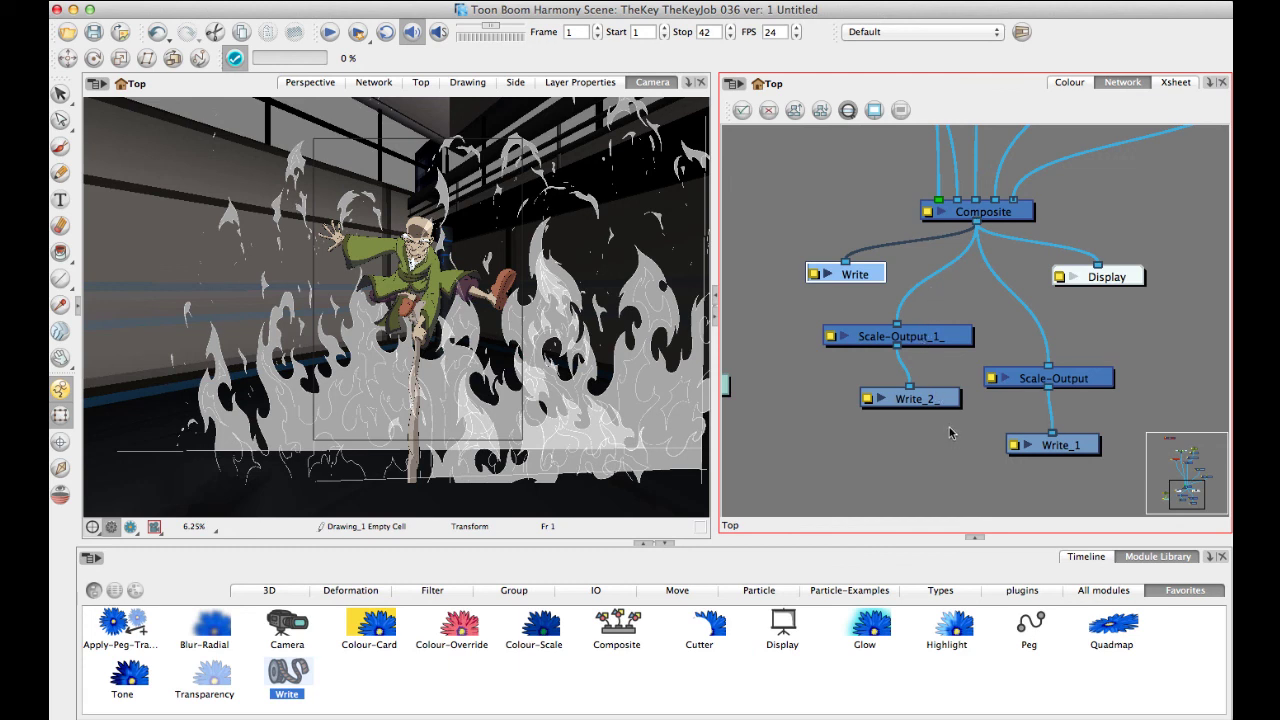
# Nudge the Scale-Output_1_ and Write_2_ nodes slightly into position in the network.
pyautogui.click(912, 334)
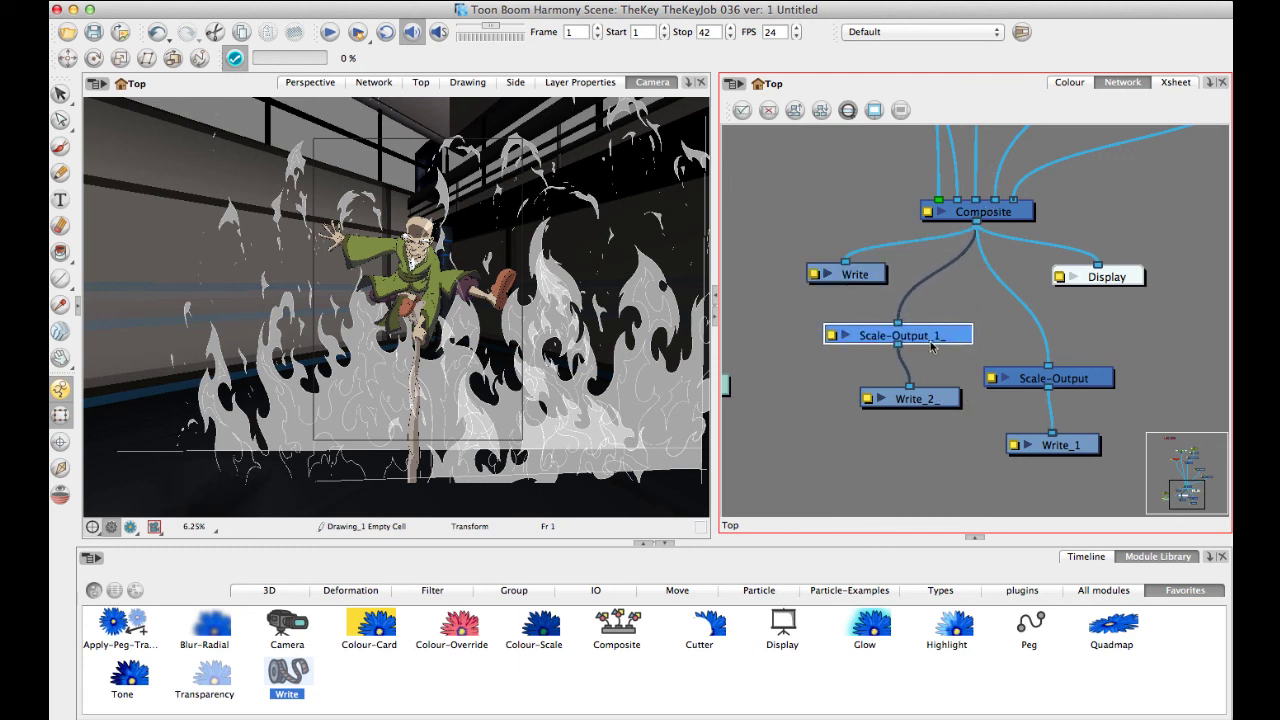
pyautogui.moveTo(938, 399); pyautogui.dragTo(936, 402)
pyautogui.moveTo(935, 338); pyautogui.dragTo(915, 341)
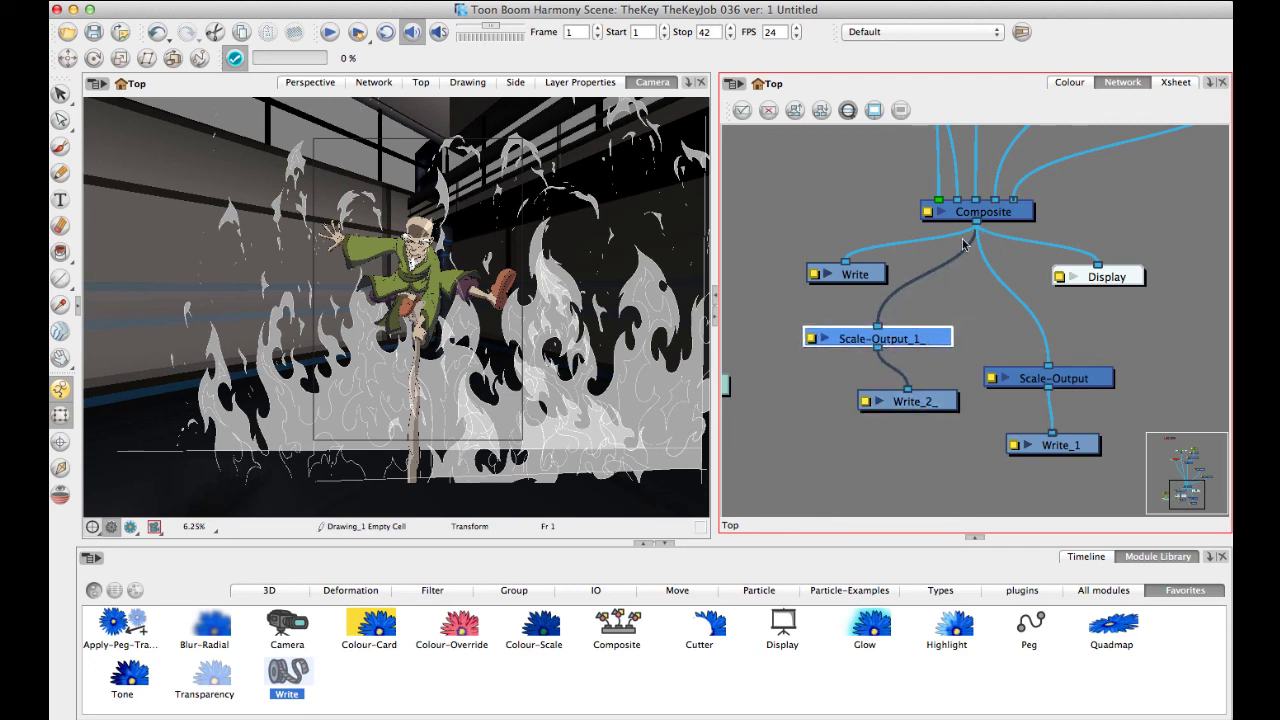
# In Scale-Output_1_'s properties, try 19x27in, then settle on the 24x36in resolution preset.
pyautogui.click(813, 341)
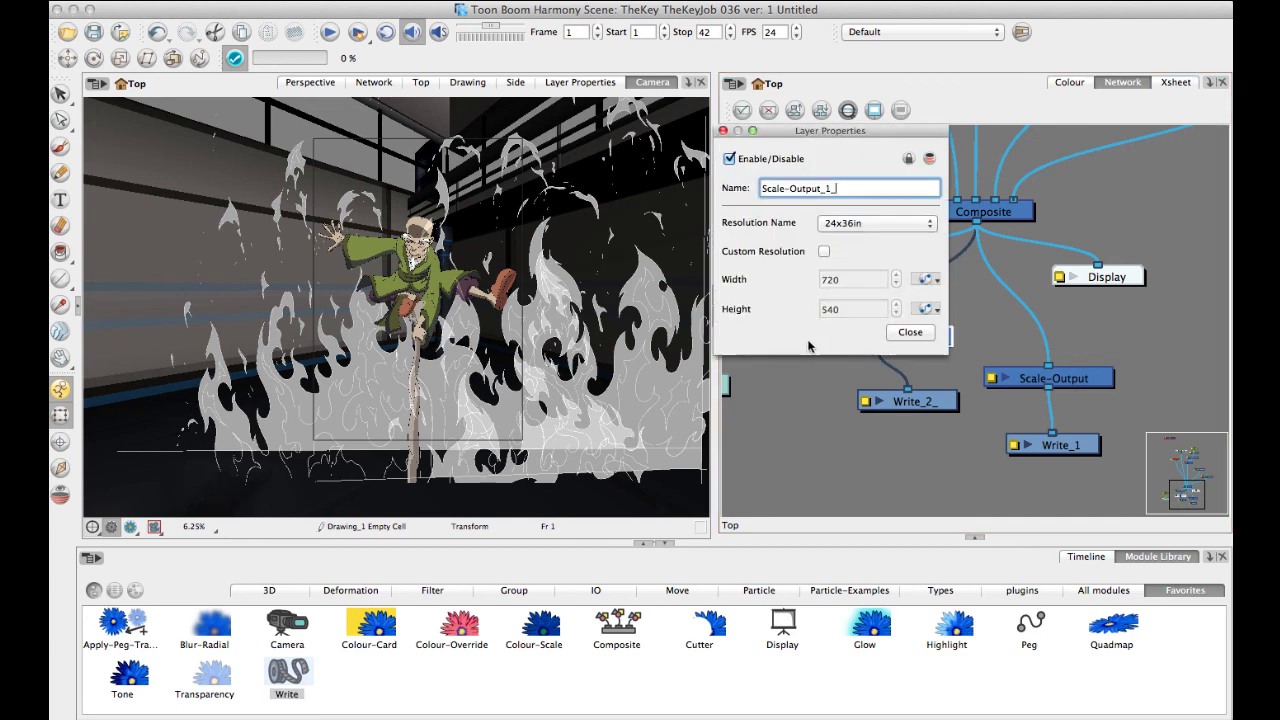
pyautogui.click(882, 226)
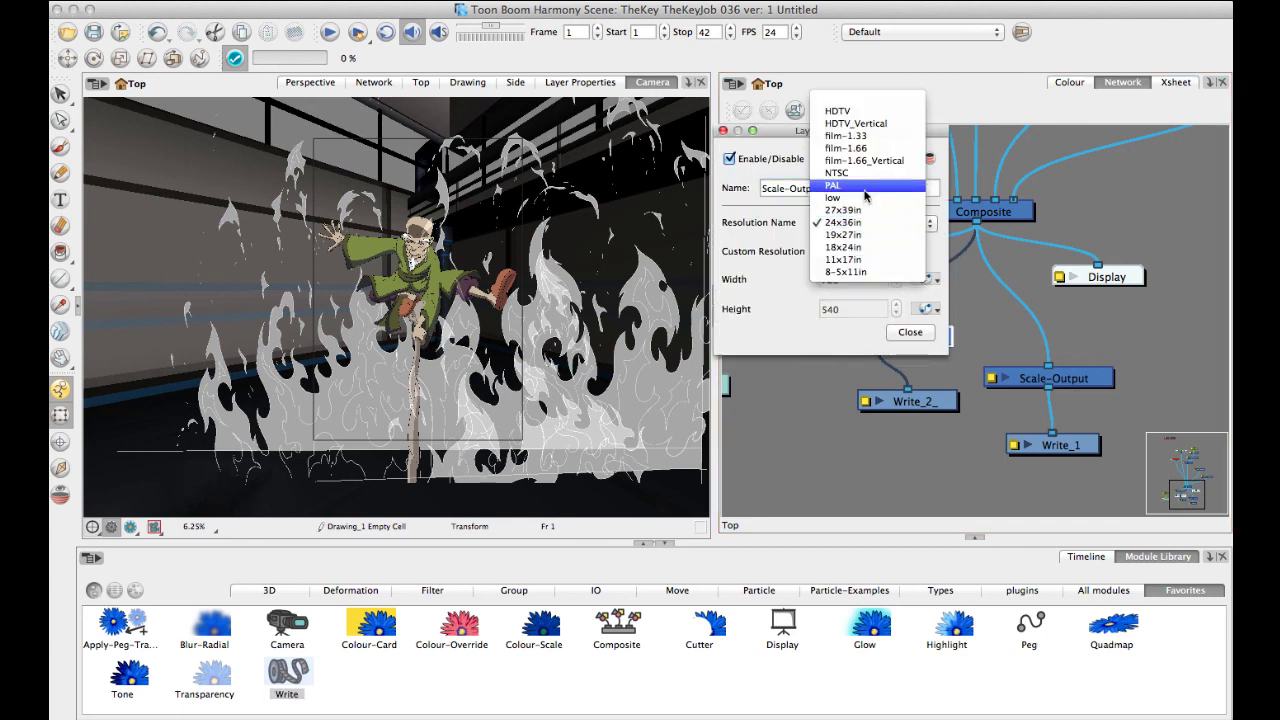
pyautogui.click(854, 235)
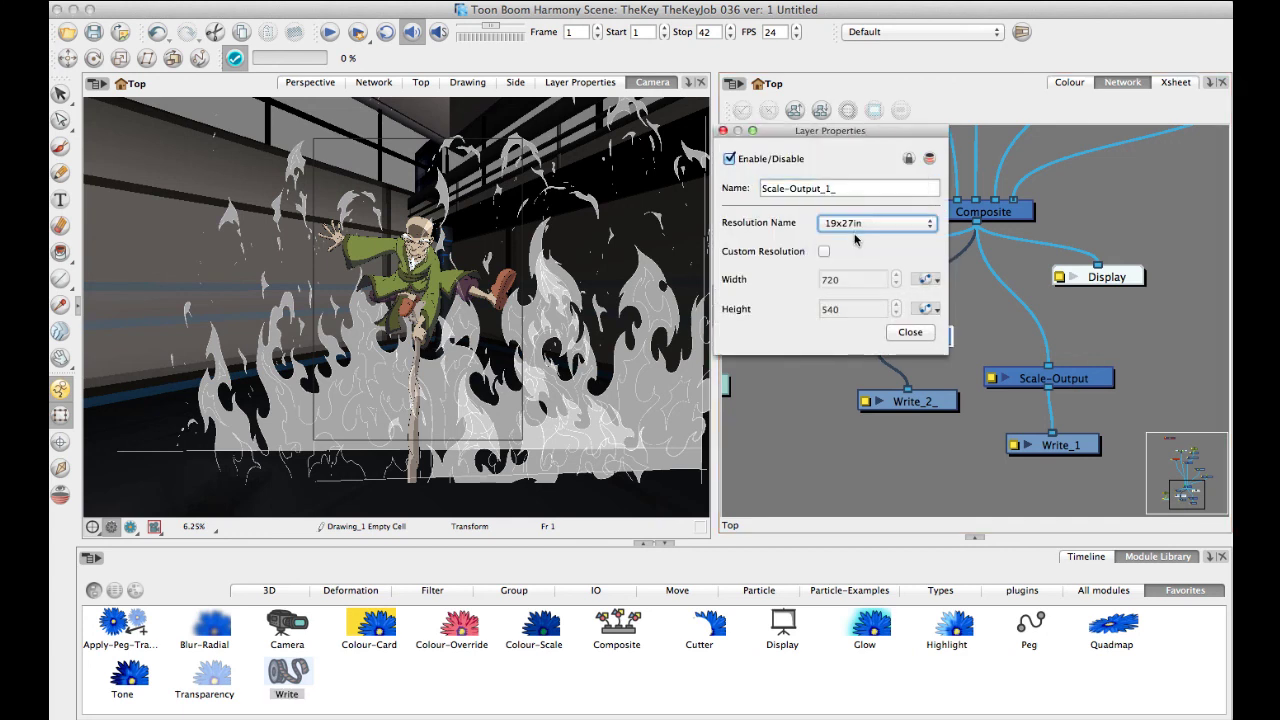
pyautogui.click(870, 223)
pyautogui.click(850, 210)
pyautogui.click(882, 226)
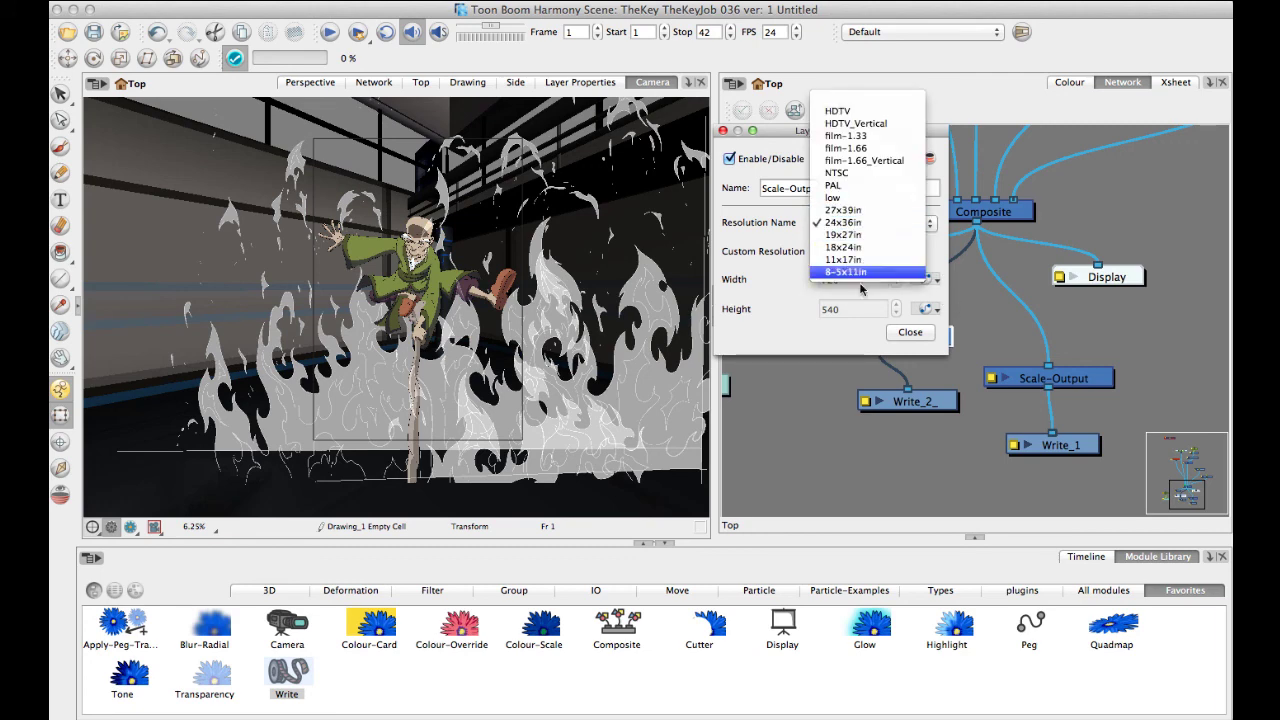
pyautogui.click(860, 222)
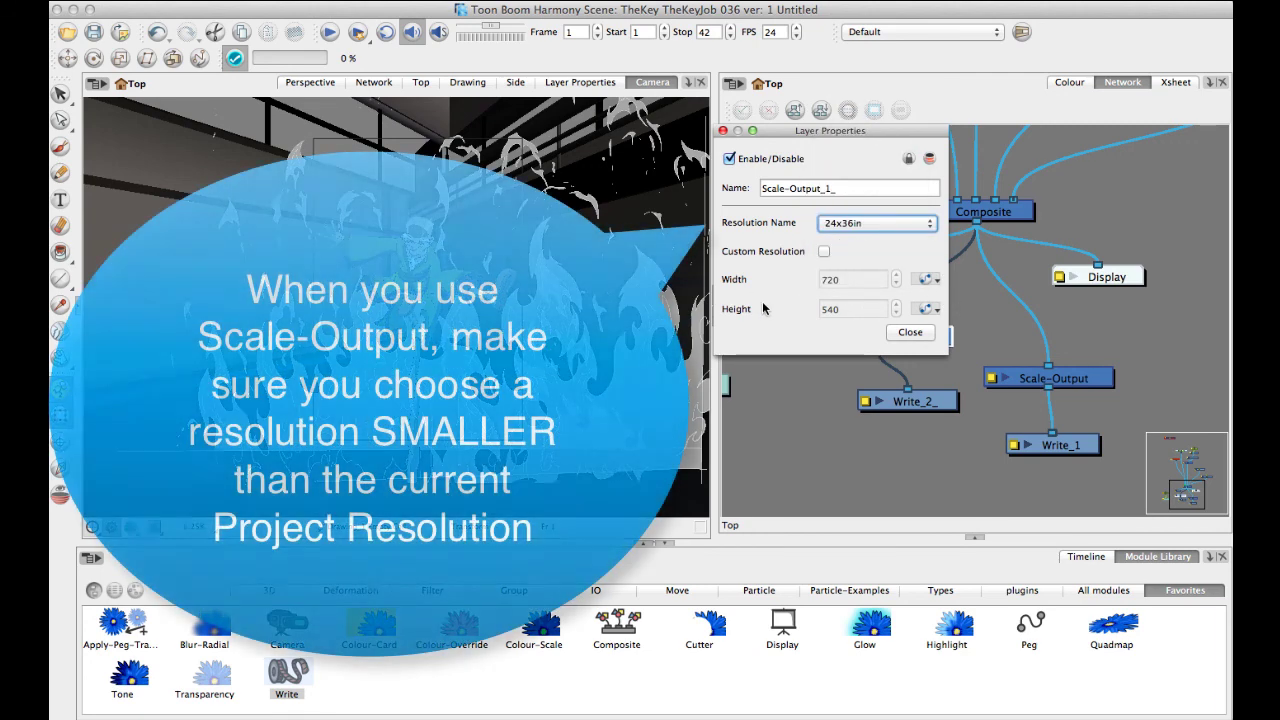
# Turn Custom Resolution back off, try 27x39in, return to 24x36in, and close the properties.
pyautogui.click(824, 252)
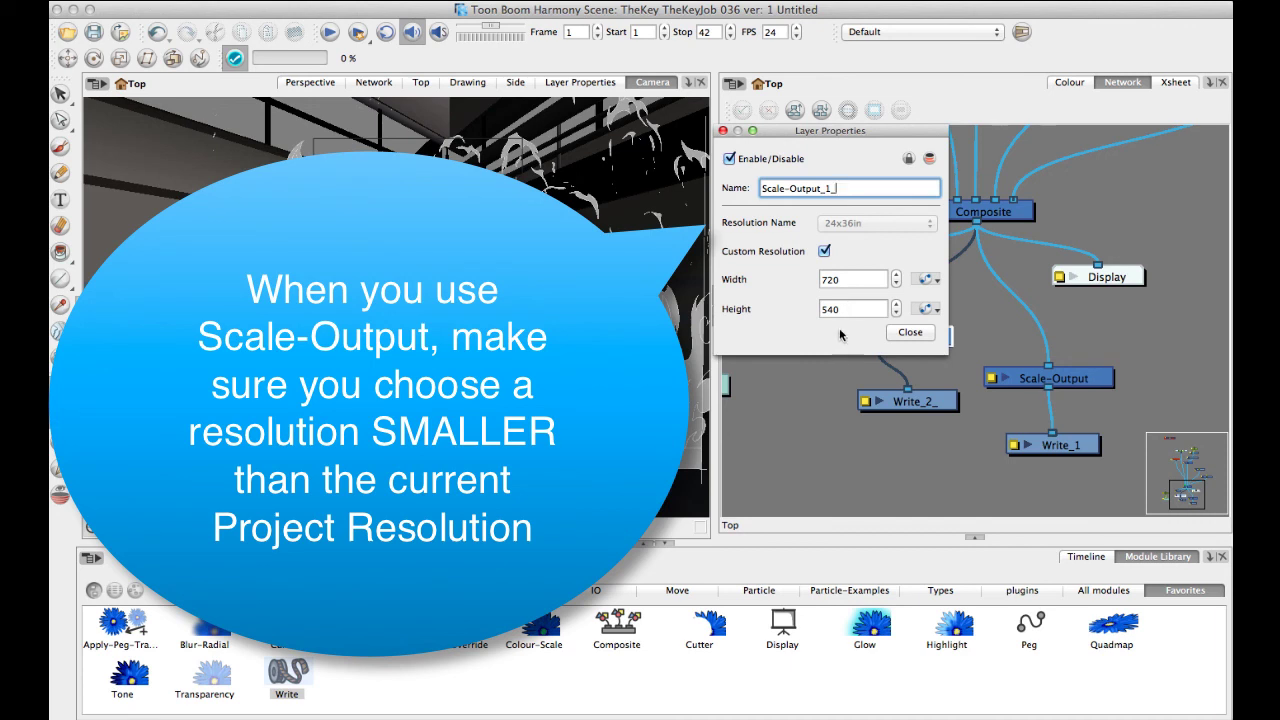
pyautogui.click(824, 251)
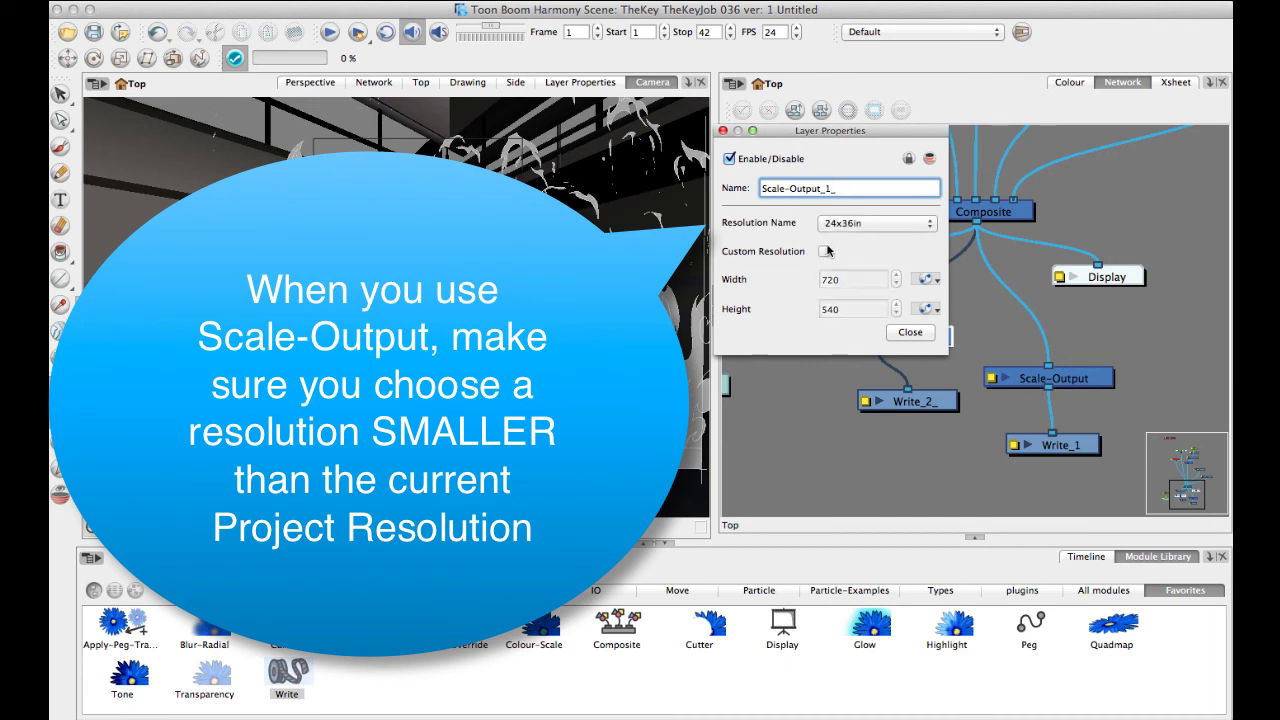
pyautogui.click(866, 225)
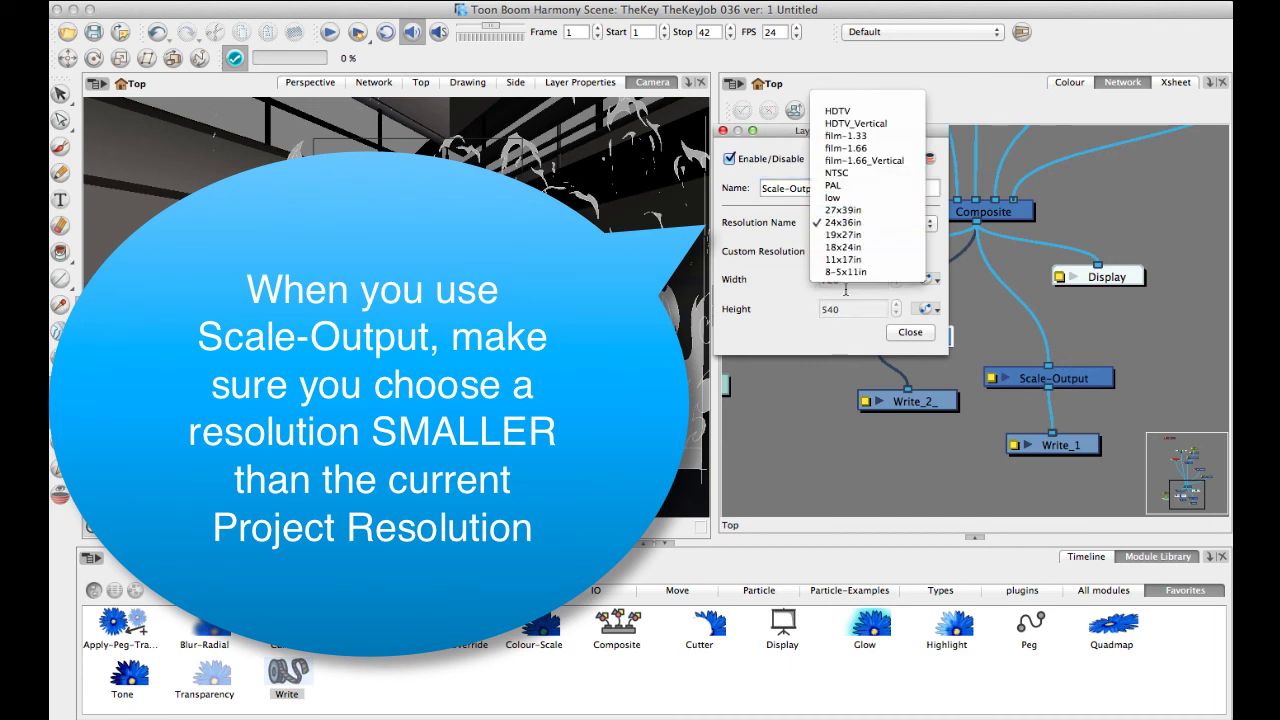
pyautogui.click(864, 224)
pyautogui.click(865, 224)
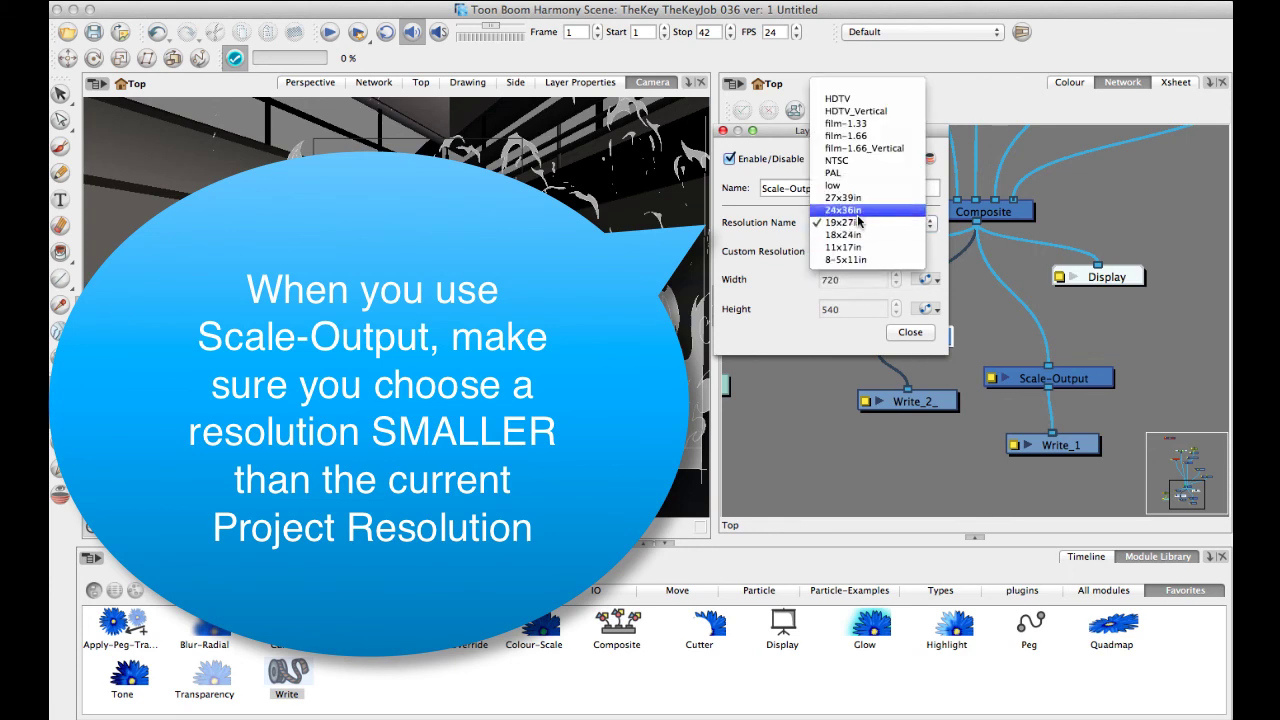
pyautogui.click(865, 224)
pyautogui.click(864, 224)
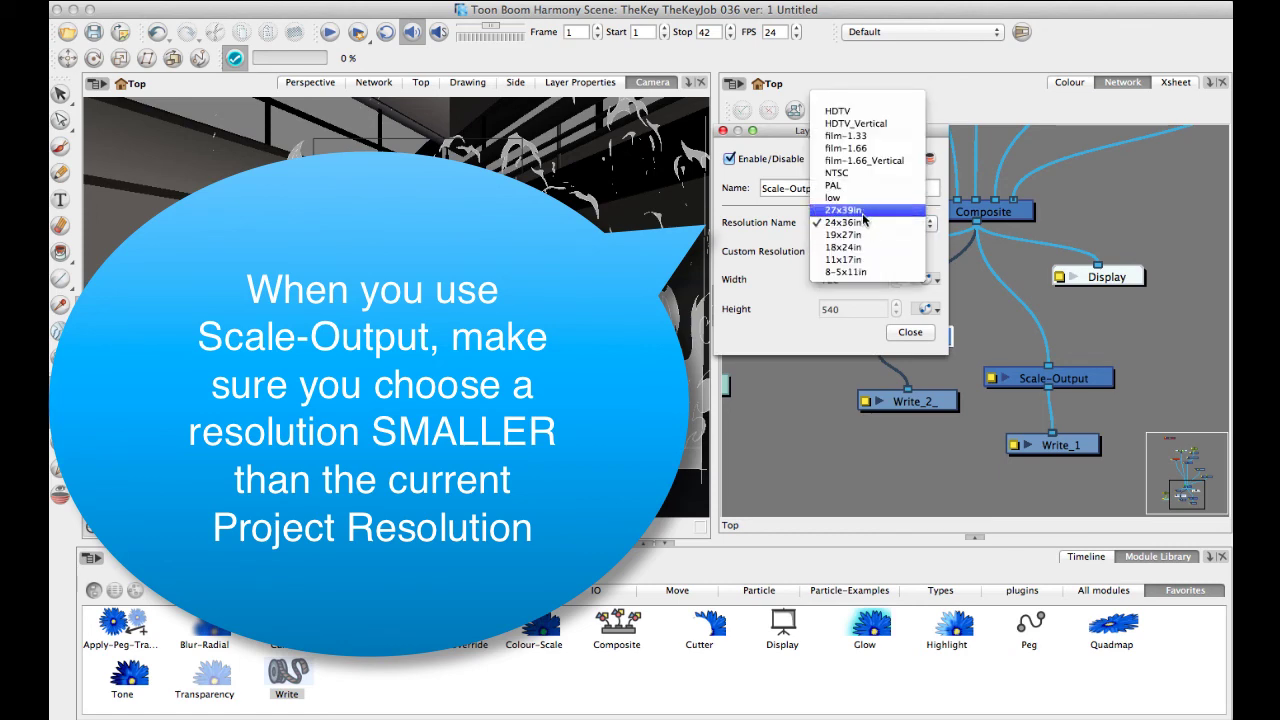
pyautogui.click(863, 211)
pyautogui.click(858, 224)
pyautogui.click(857, 233)
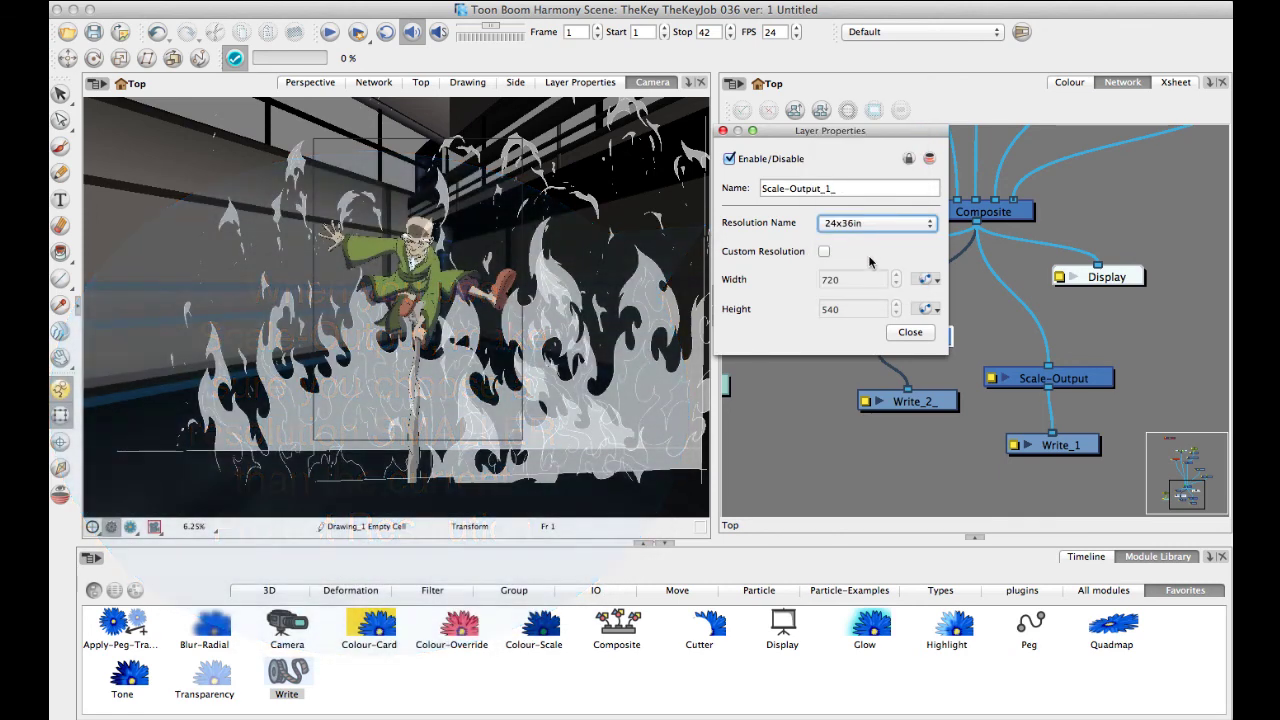
pyautogui.click(910, 332)
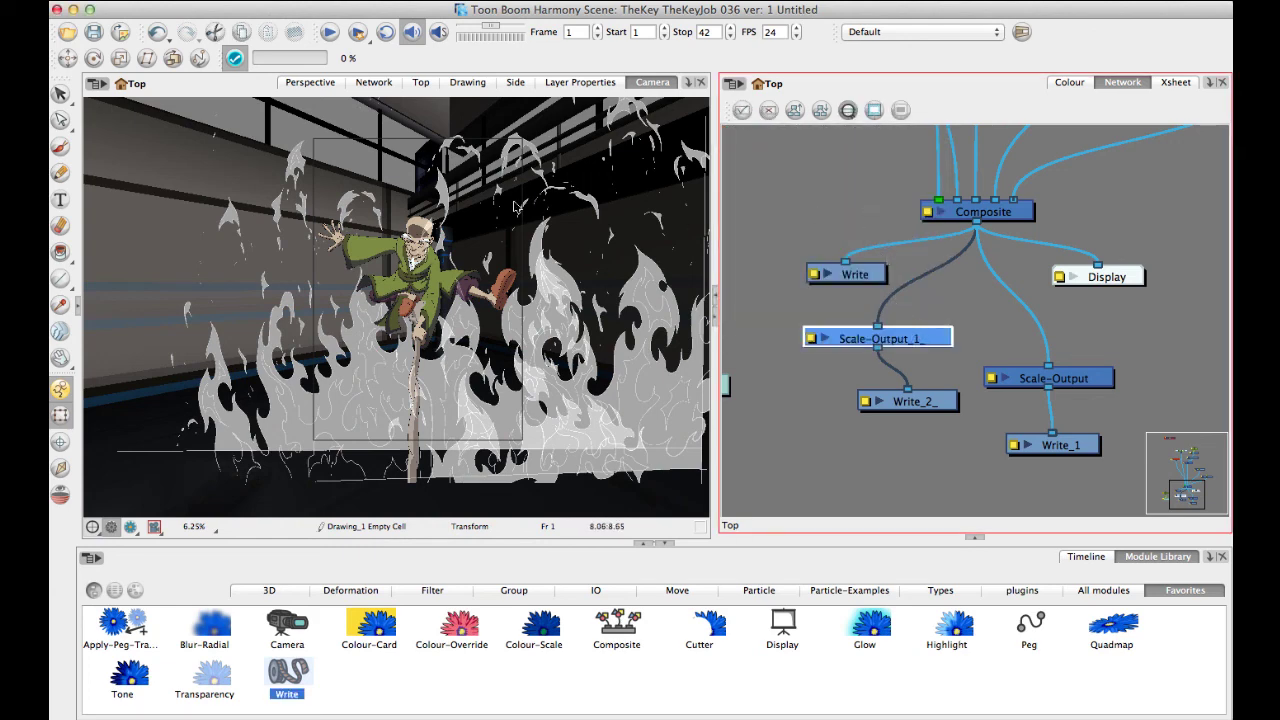
pyautogui.click(350, 0)
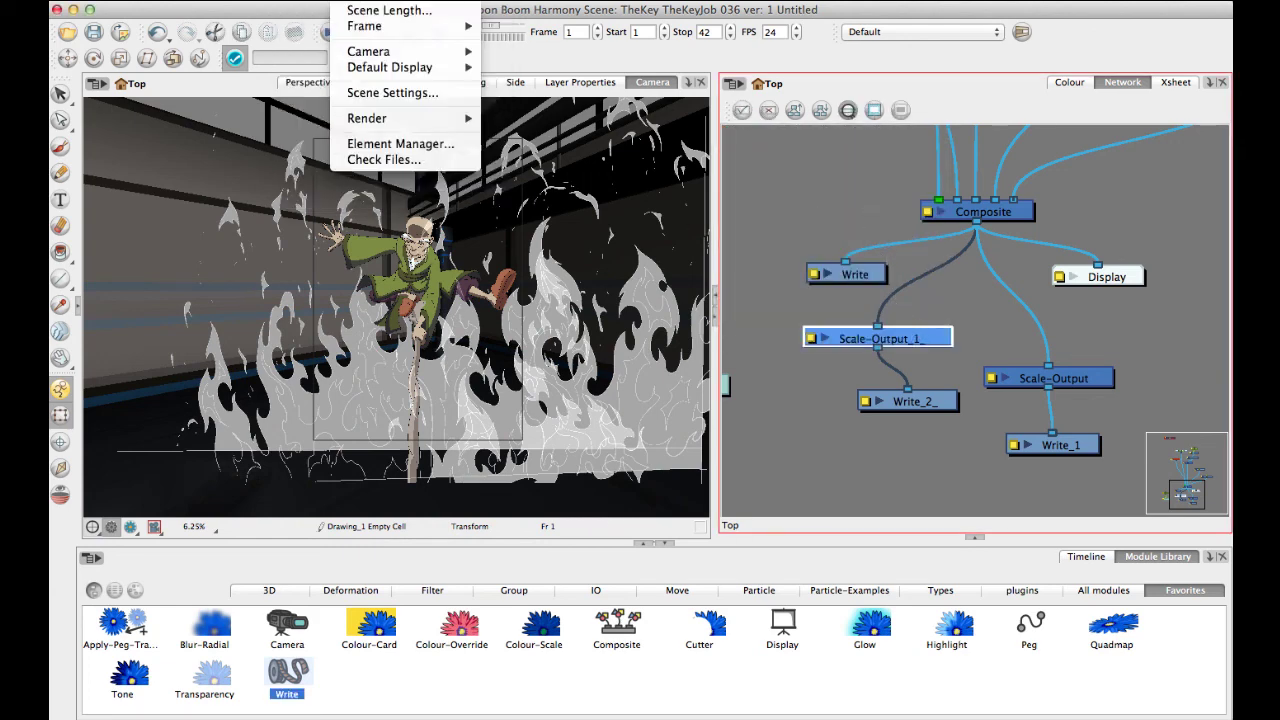
pyautogui.click(385, 92)
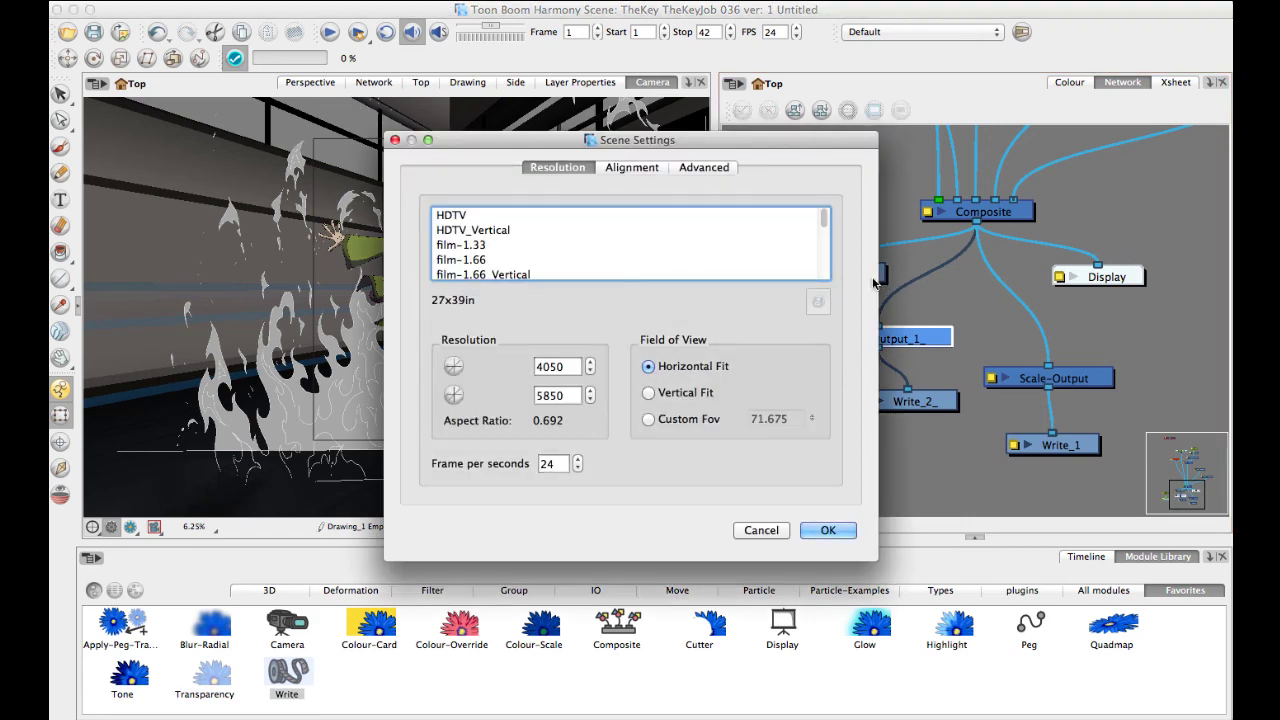
pyautogui.moveTo(826, 218); pyautogui.dragTo(827, 262)
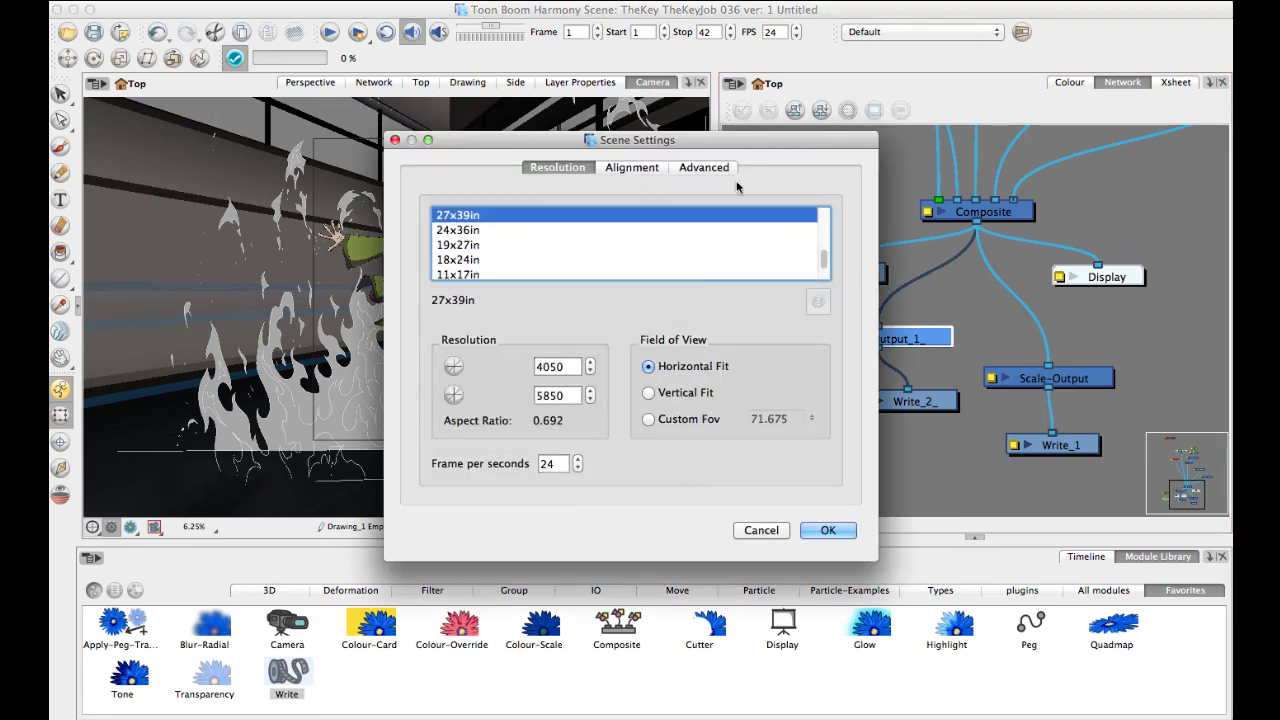
pyautogui.click(465, 232)
pyautogui.click(471, 216)
pyautogui.click(470, 232)
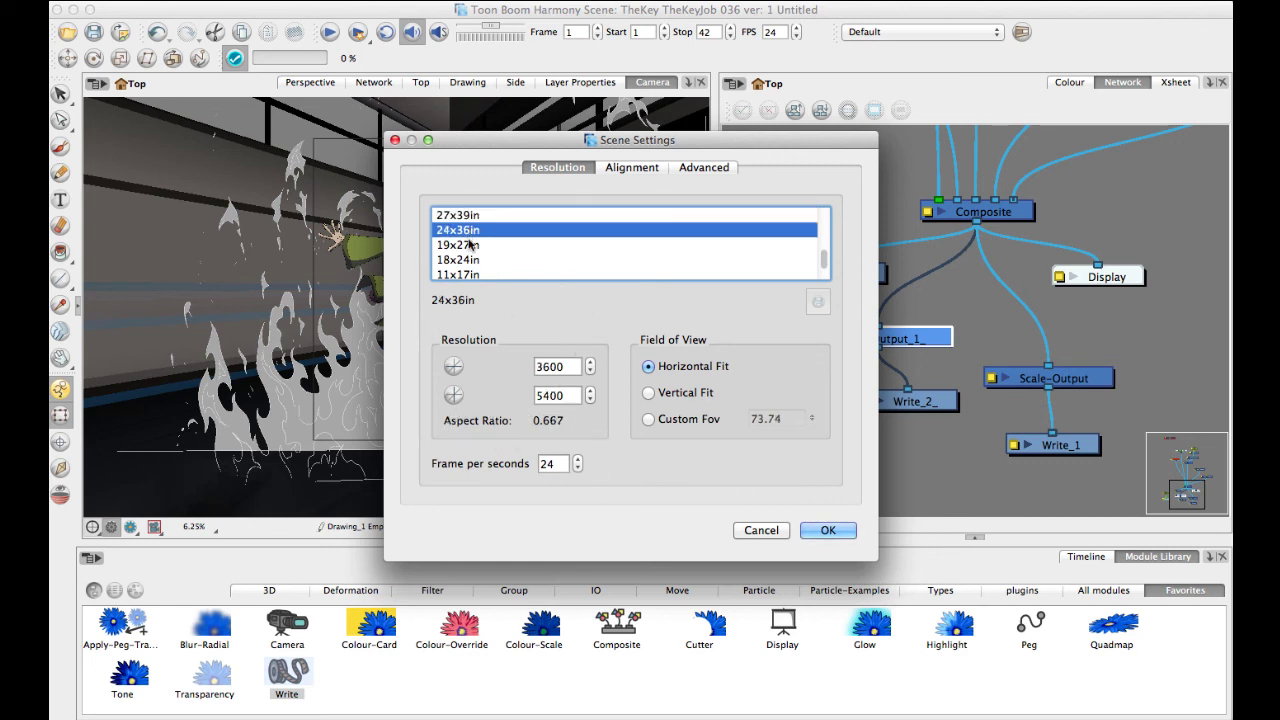
pyautogui.click(475, 248)
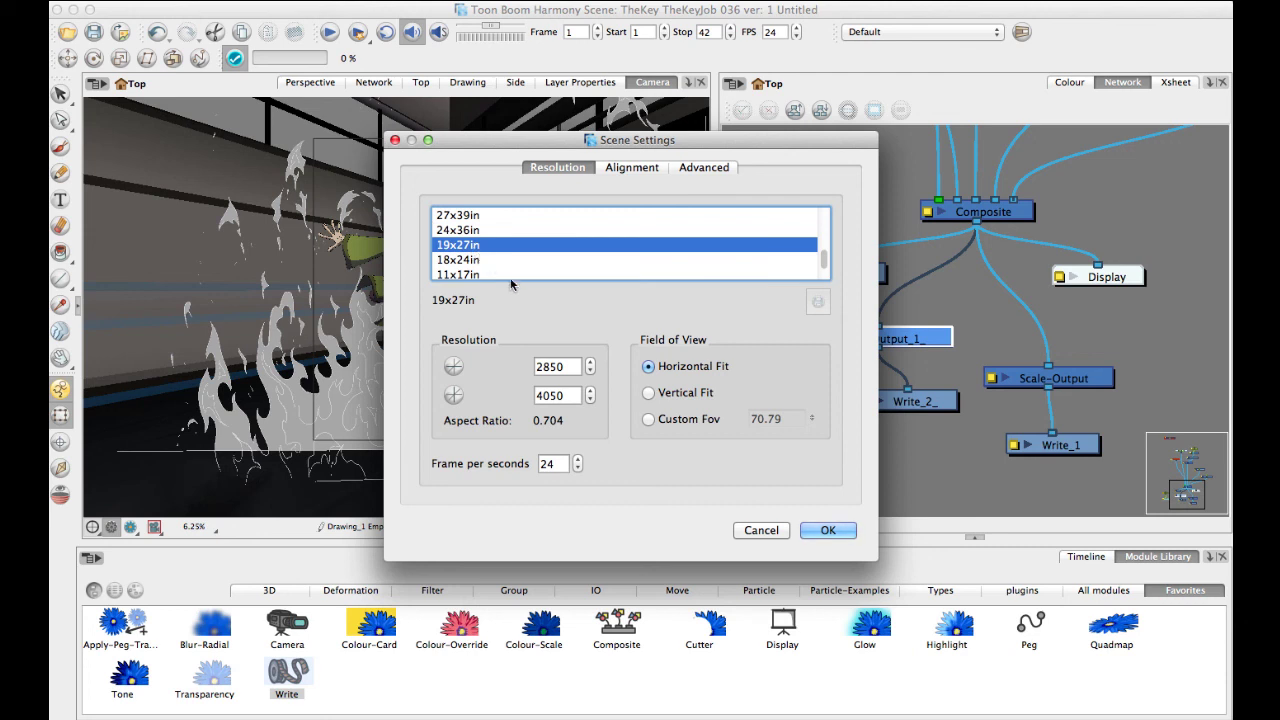
pyautogui.click(475, 263)
pyautogui.click(475, 272)
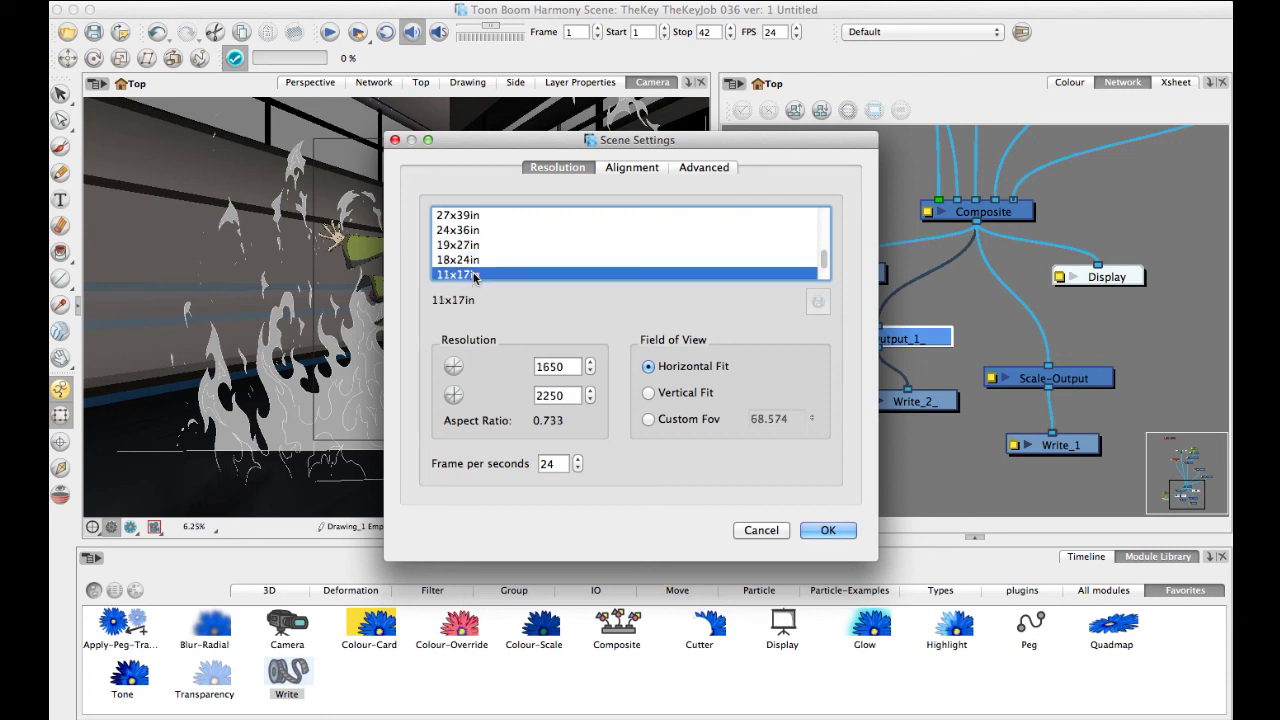
pyautogui.click(474, 275)
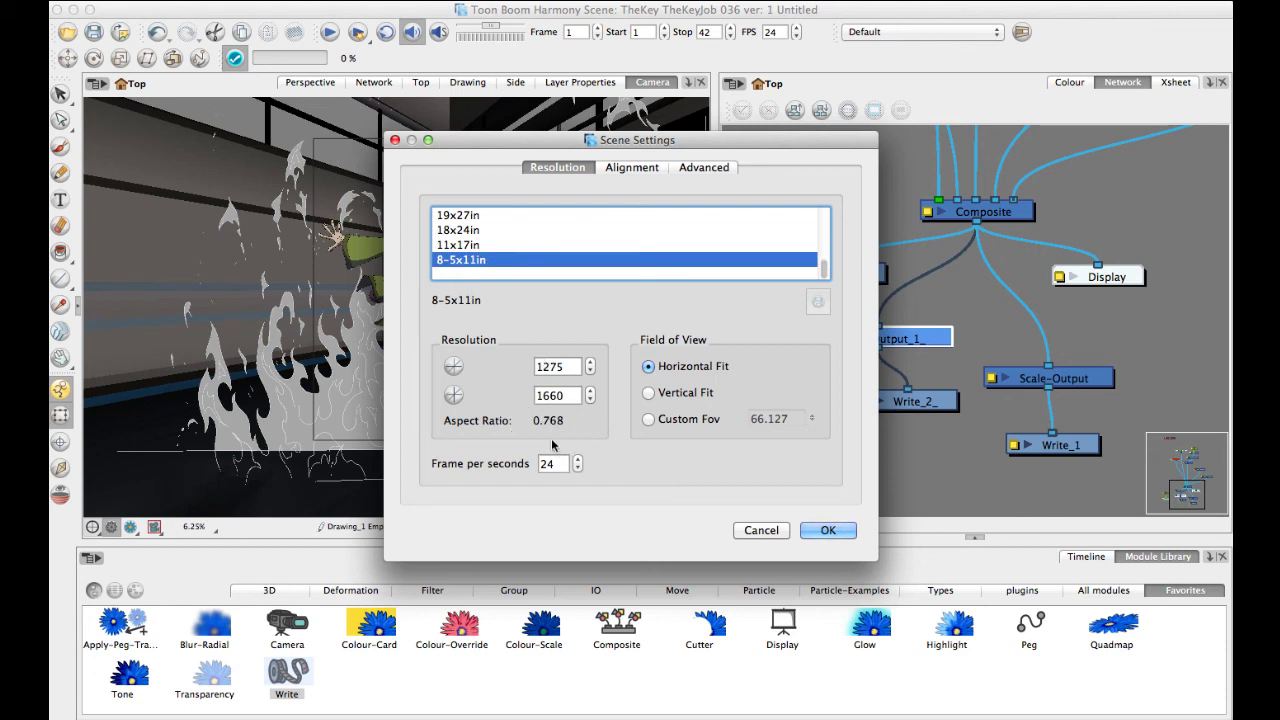
pyautogui.click(770, 531)
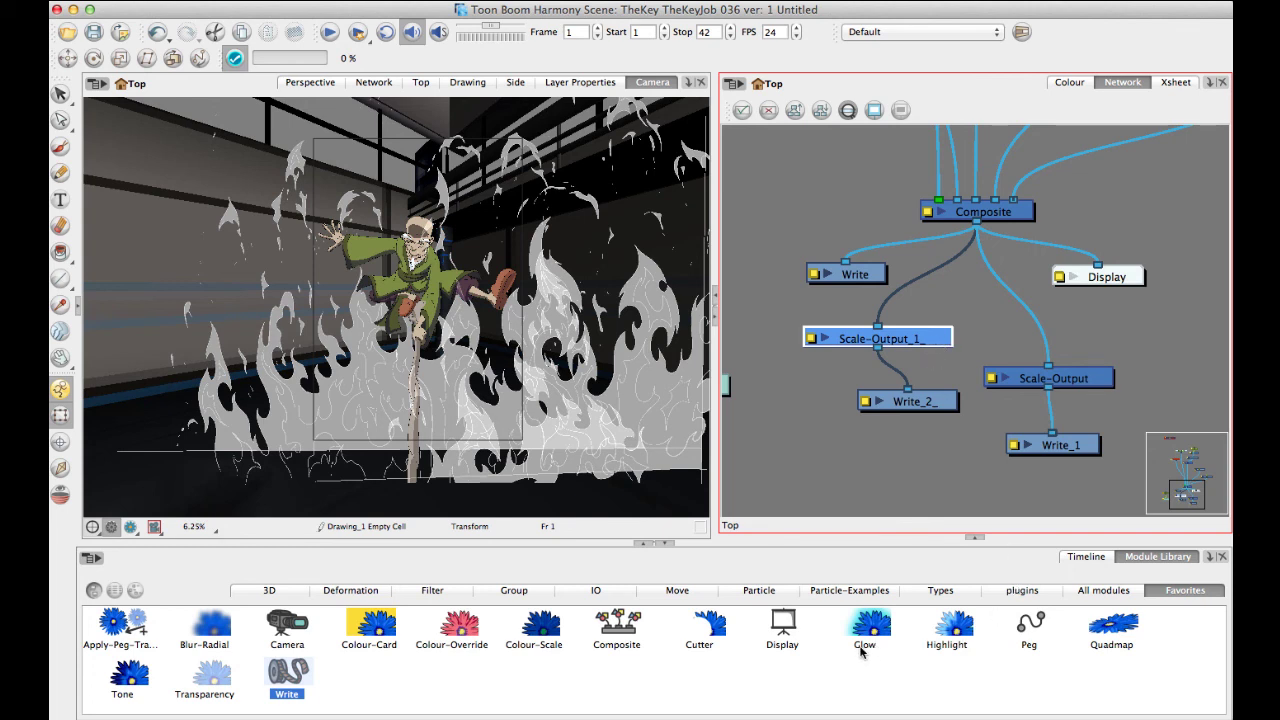
# Reposition Write_2_ and Scale-Output_1_, and confirm Scale-Output_1_ stays at 24x36in.
pyautogui.moveTo(939, 401); pyautogui.dragTo(897, 420)
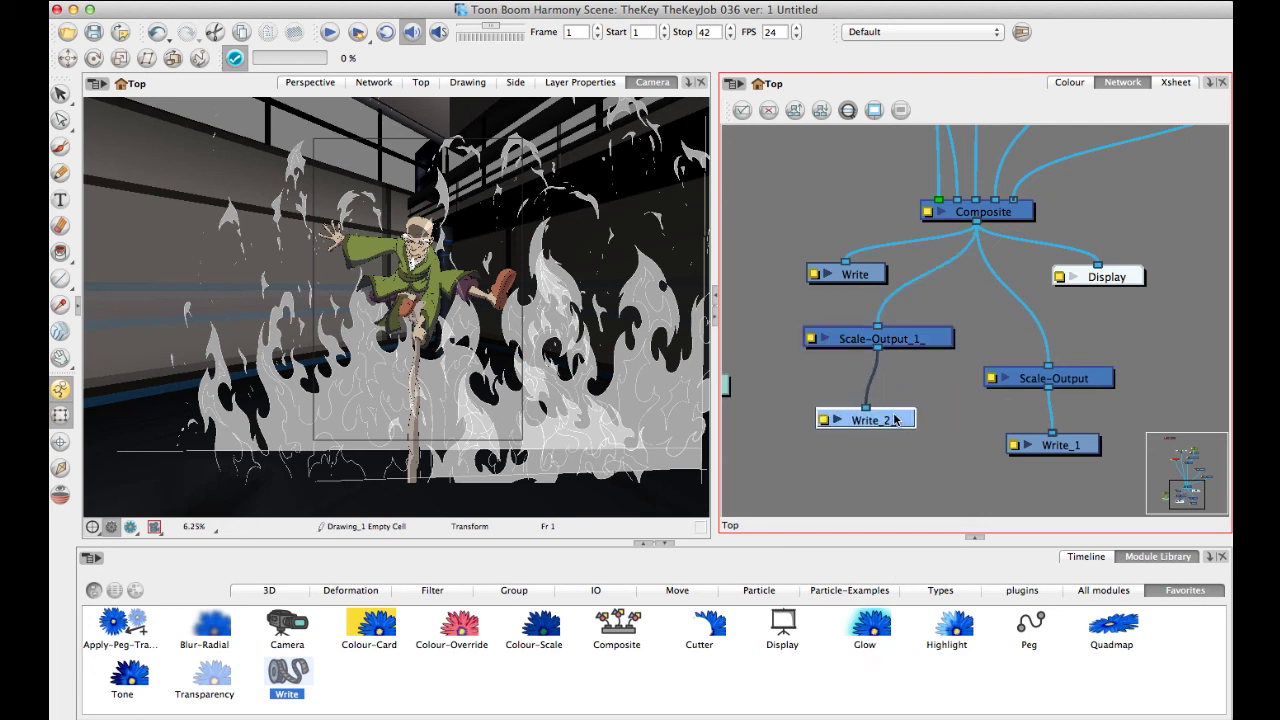
pyautogui.moveTo(930, 342); pyautogui.dragTo(924, 356)
pyautogui.moveTo(894, 416); pyautogui.dragTo(899, 407)
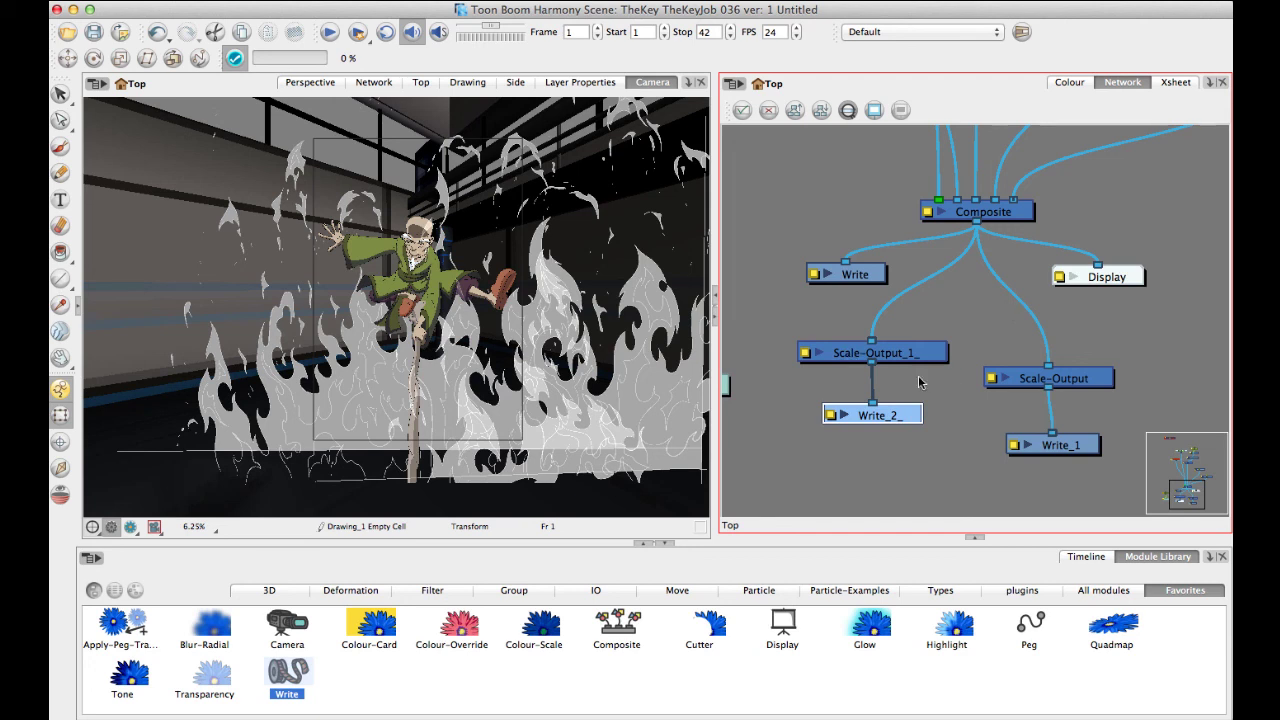
pyautogui.click(806, 355)
pyautogui.click(858, 223)
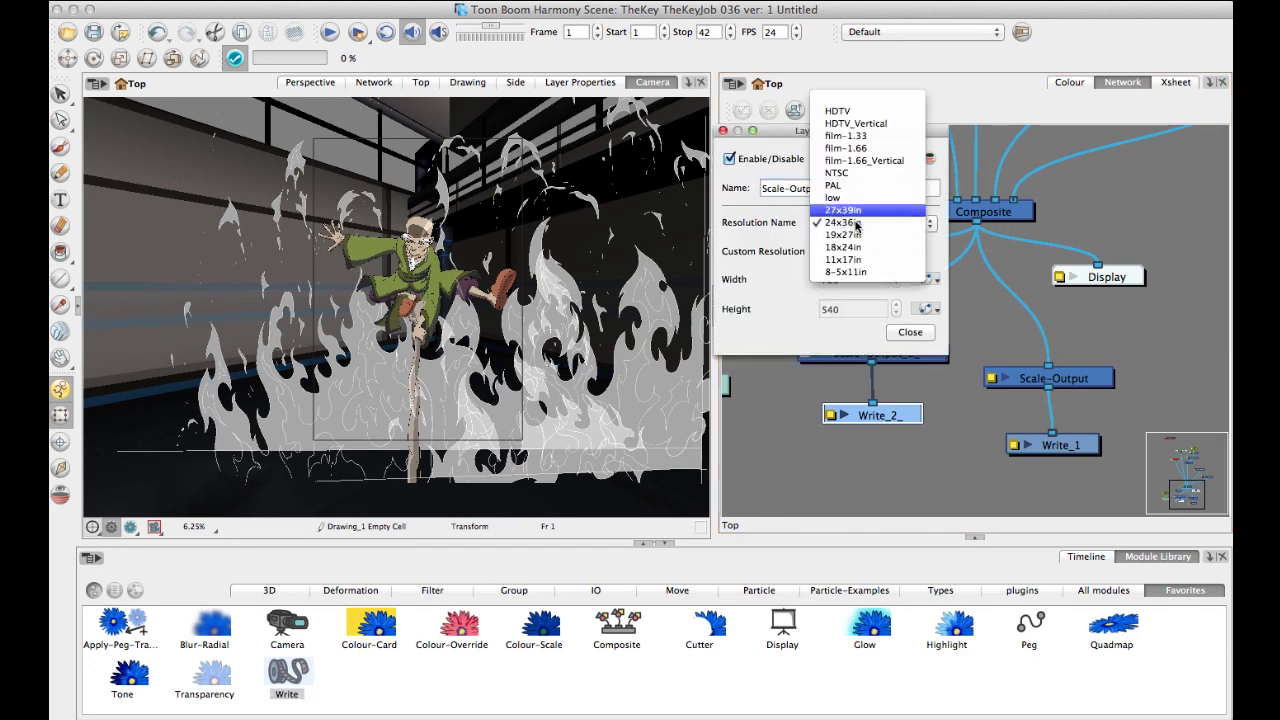
pyautogui.click(857, 223)
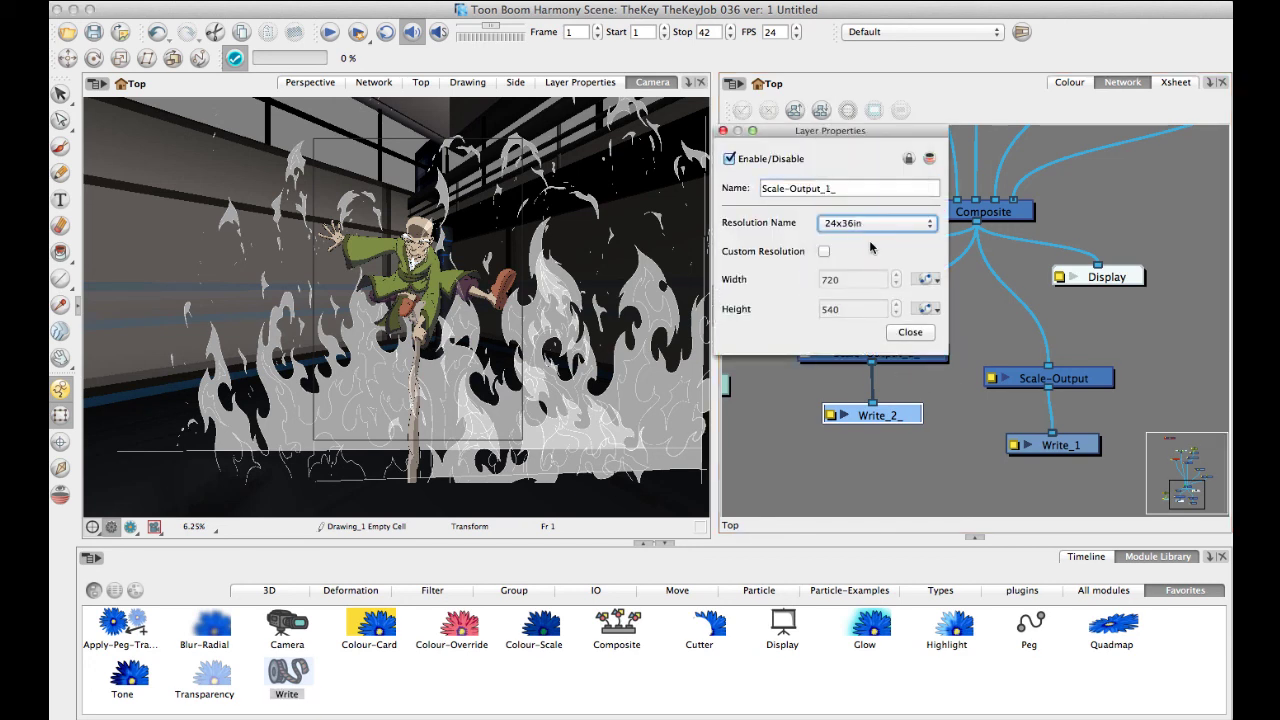
pyautogui.click(926, 340)
# Review Write_2_'s output properties, then bring up the scene's export choices.
pyautogui.moveTo(837, 412); pyautogui.dragTo(843, 417)
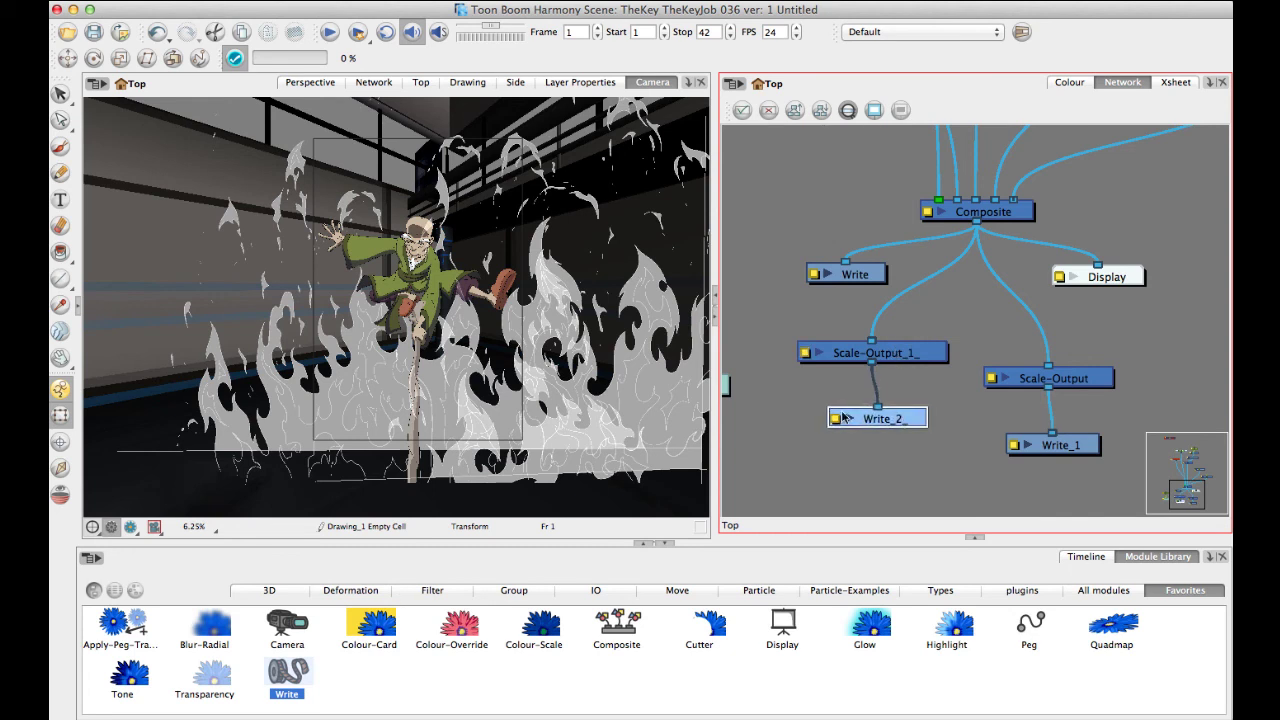
pyautogui.click(835, 418)
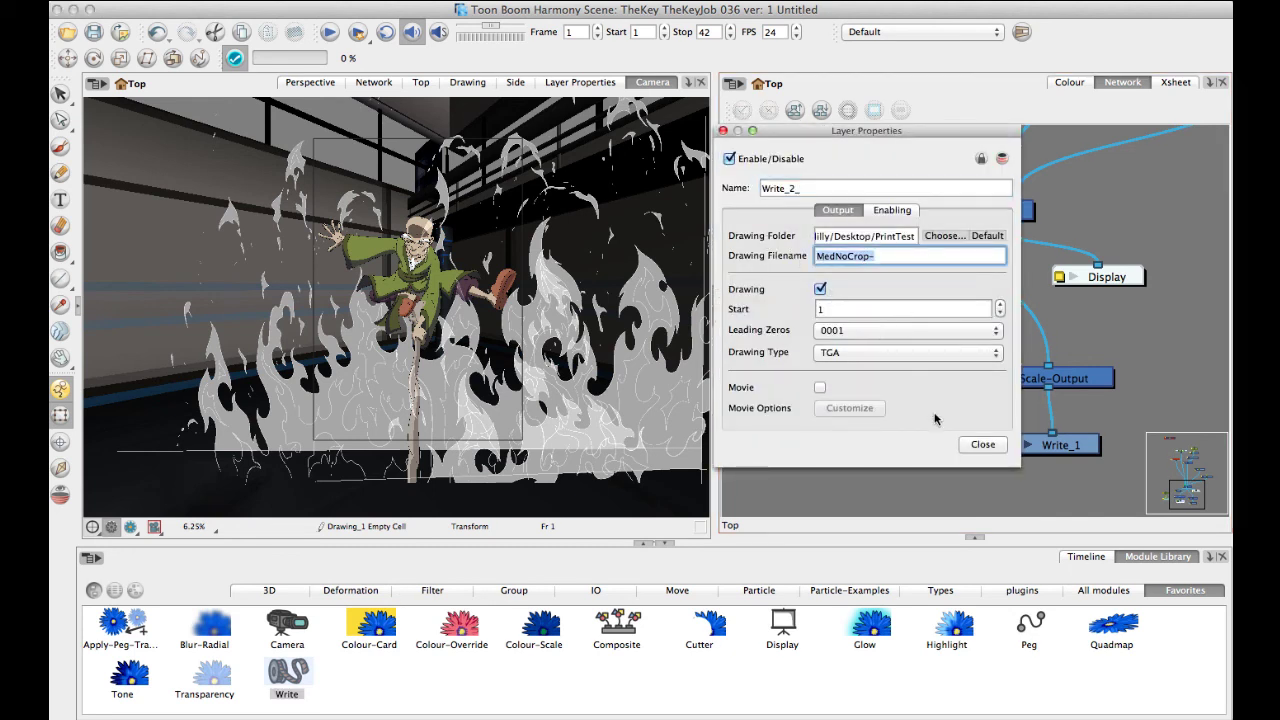
pyautogui.click(723, 131)
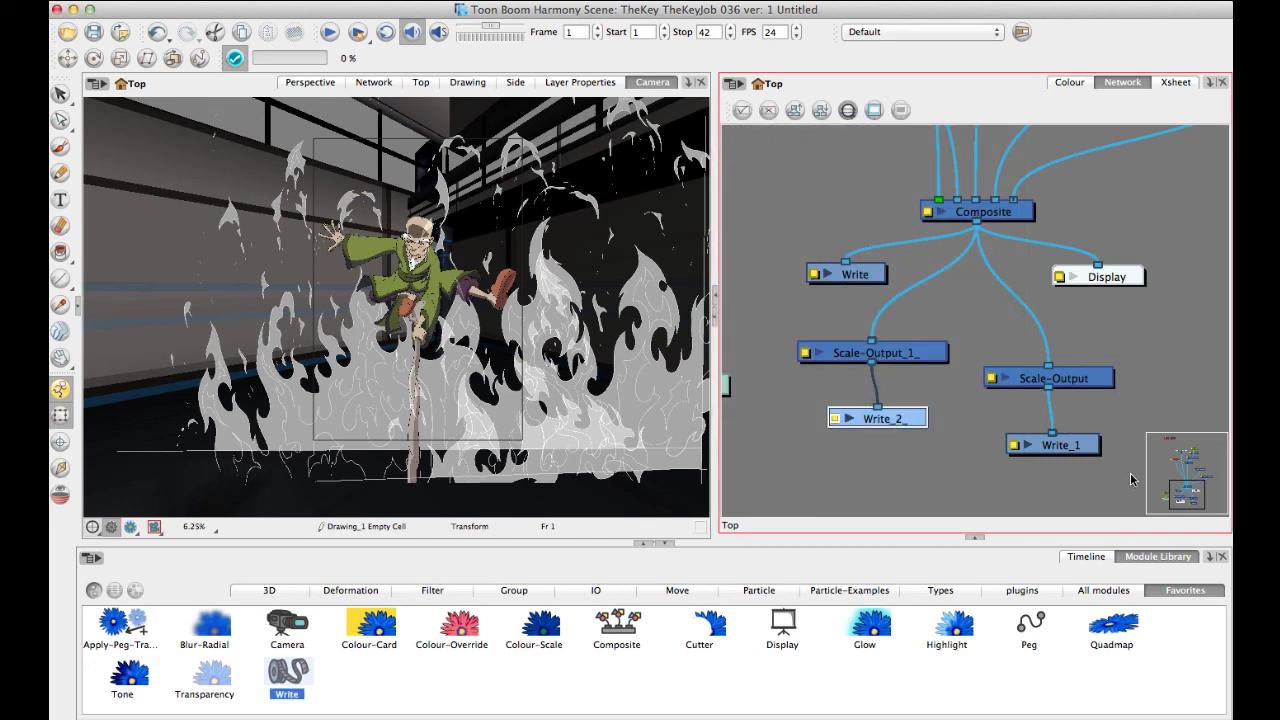
pyautogui.click(165, 2)
pyautogui.moveTo(290, 217)
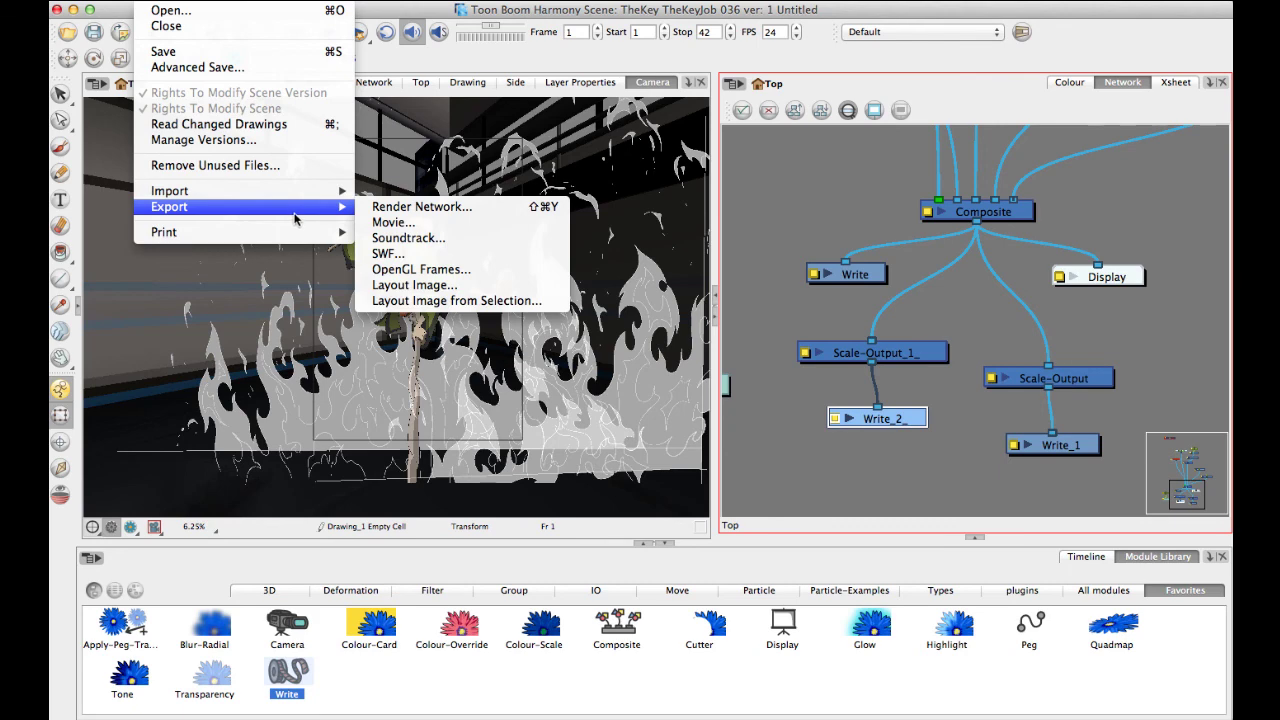
# In the render settings, turn off batch composite and limit the frame range to end at 1.
pyautogui.click(510, 210)
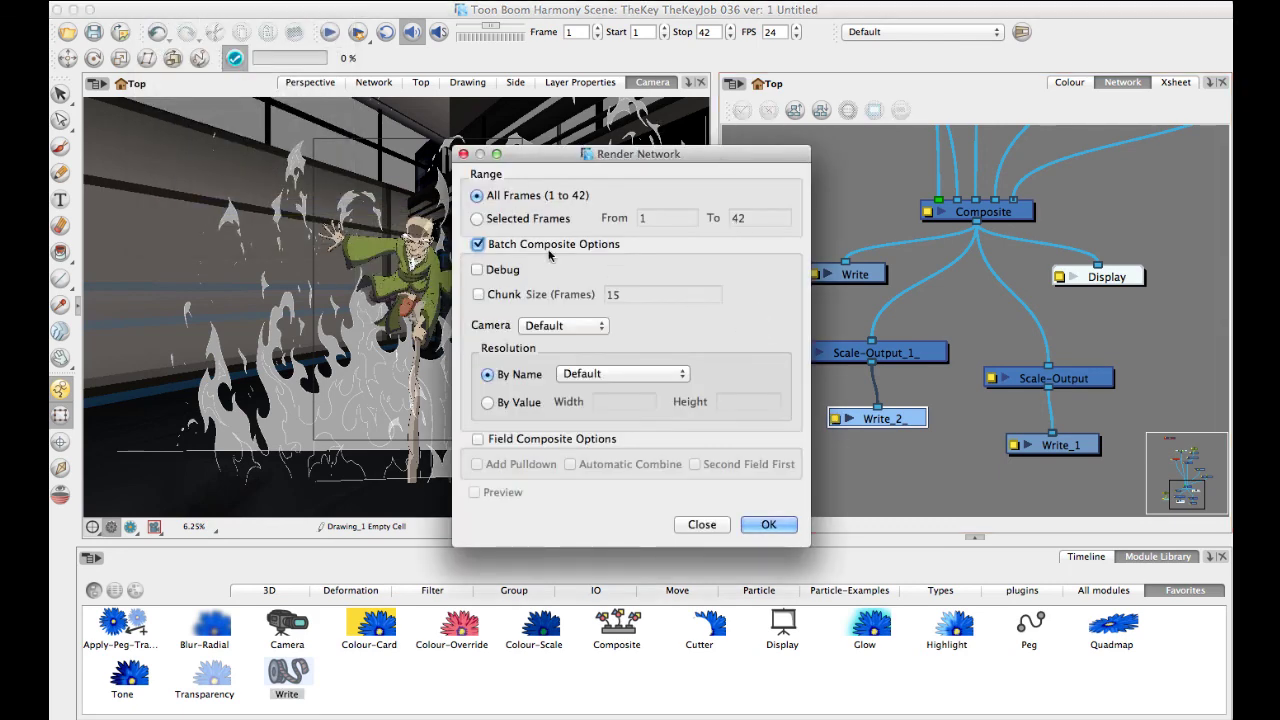
pyautogui.moveTo(700, 156); pyautogui.dragTo(549, 152)
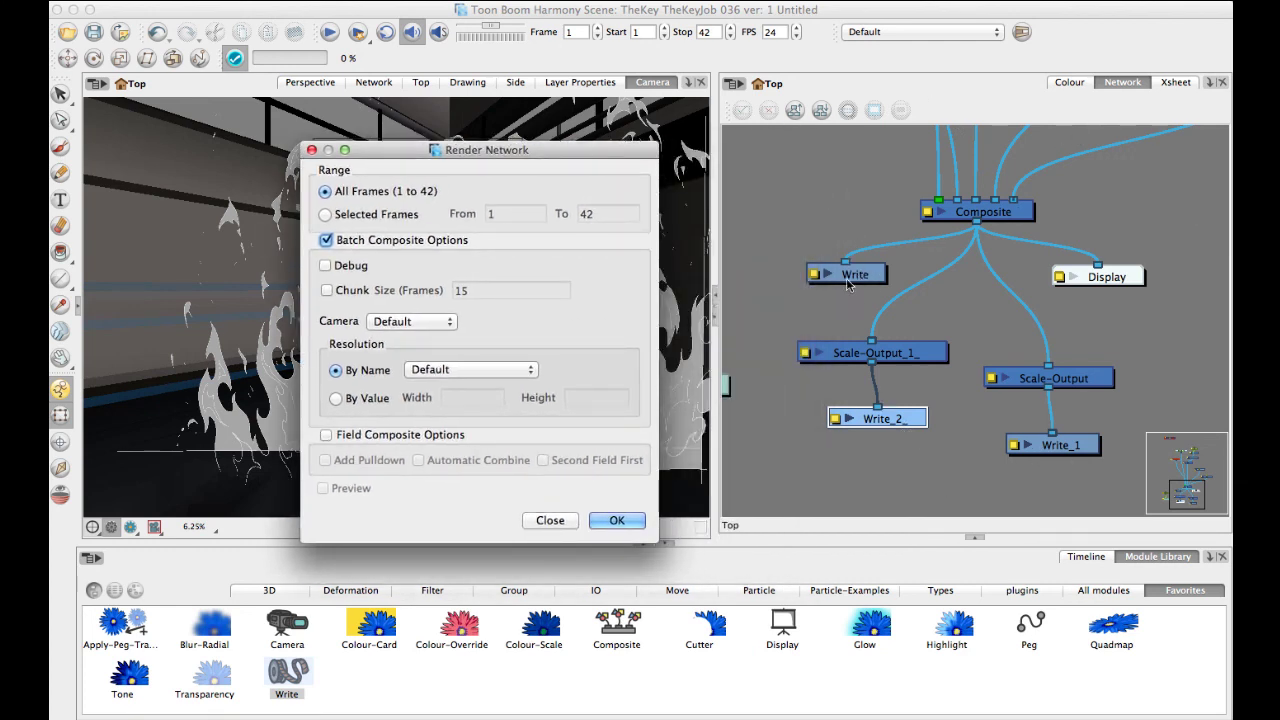
pyautogui.click(327, 241)
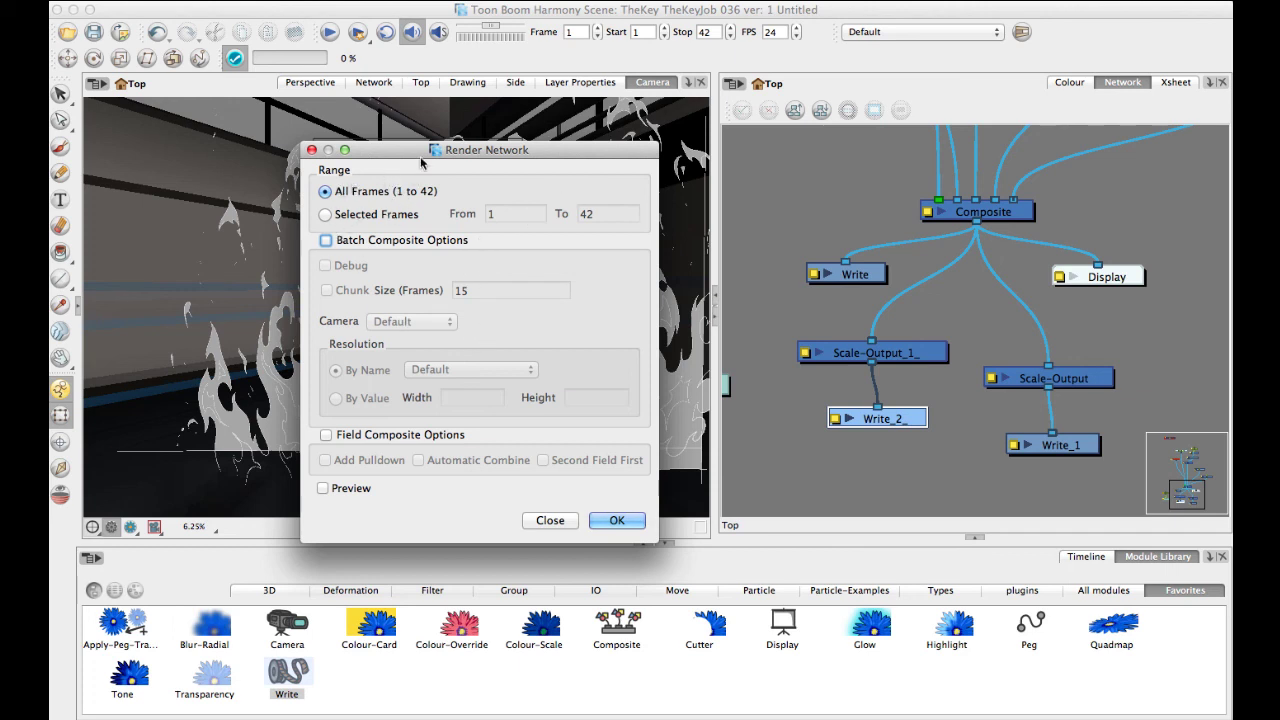
pyautogui.click(355, 216)
pyautogui.doubleClick(607, 214)
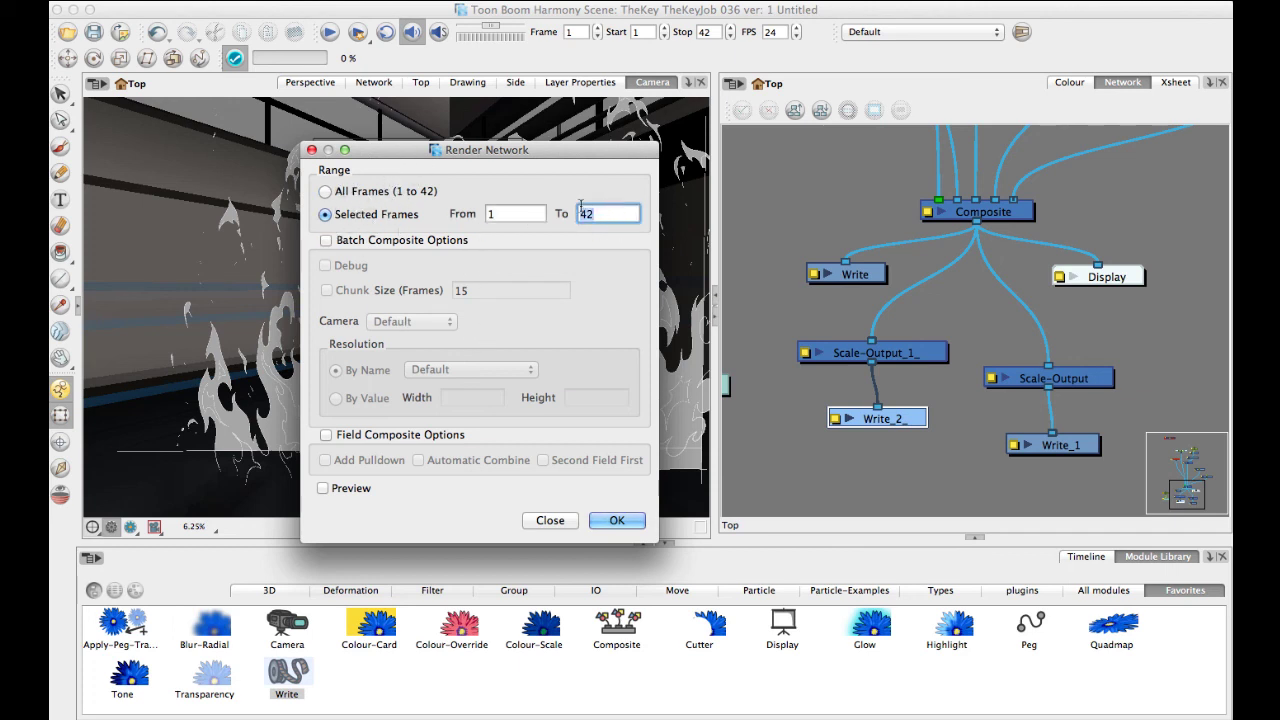
pyautogui.write('1')
pyautogui.click(562, 523)
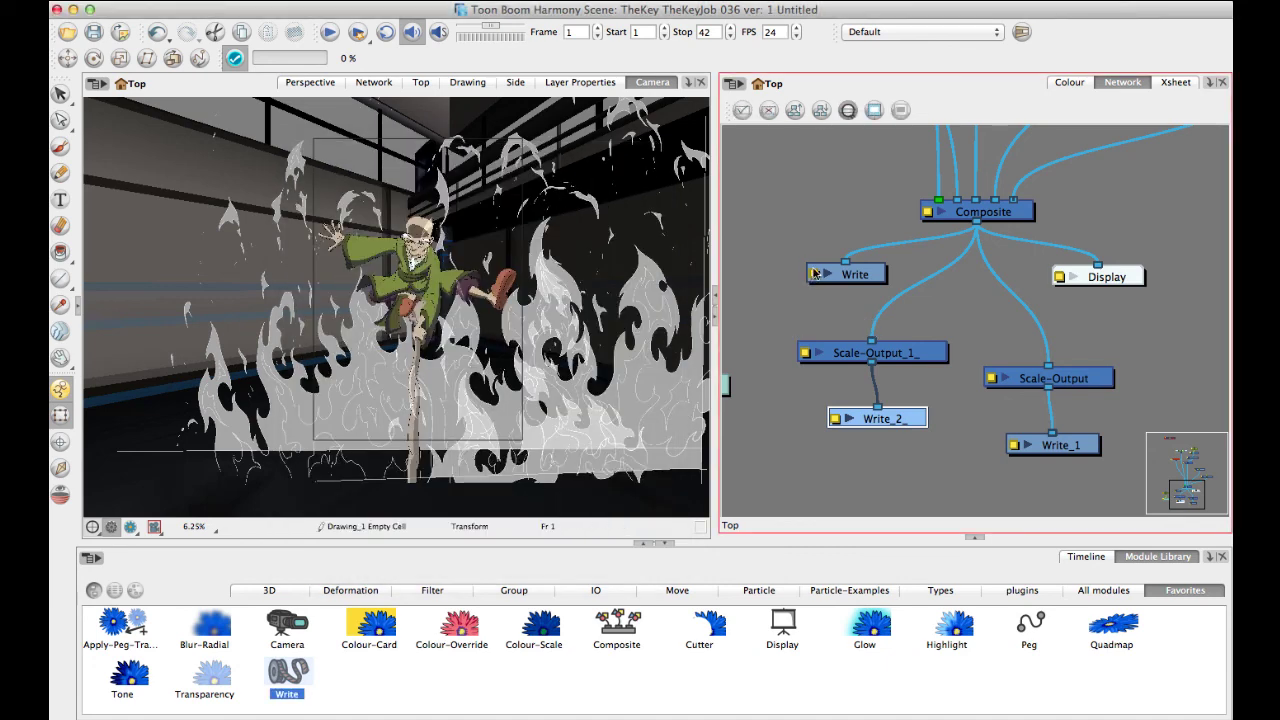
# Review the Write node's properties, then minimize Harmony to reveal the desktop.
pyautogui.doubleClick(816, 276)
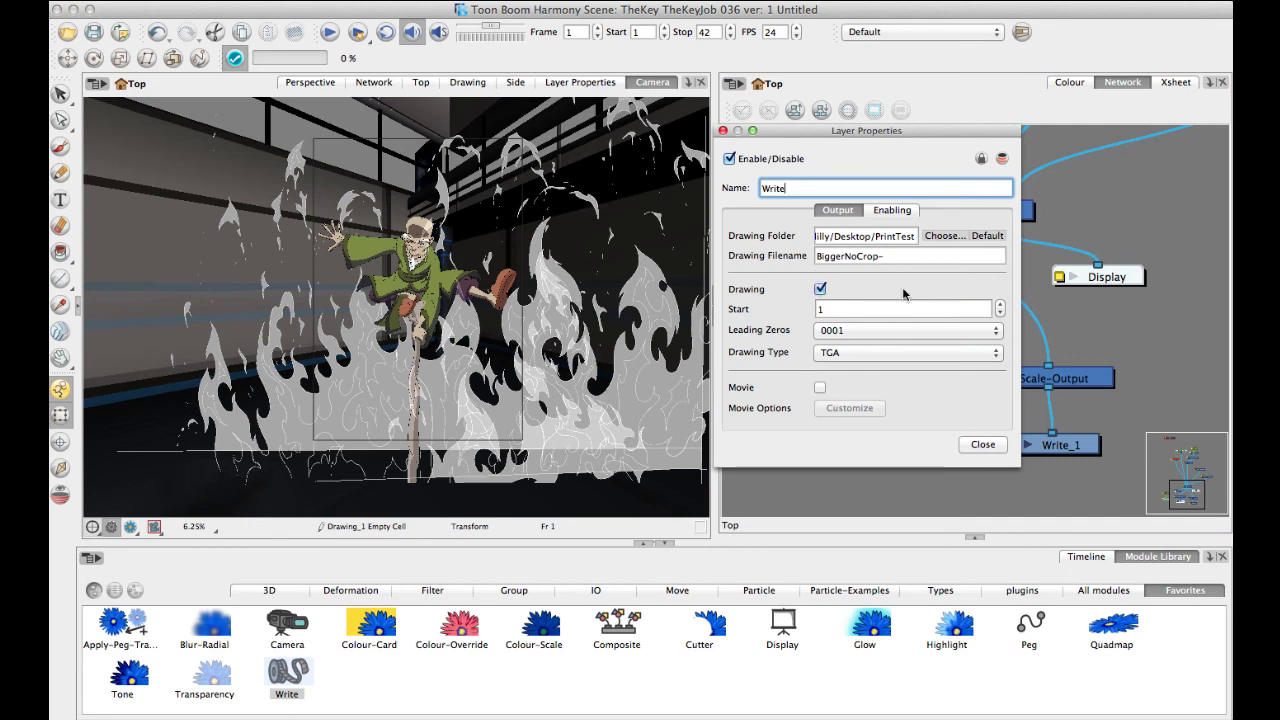
pyautogui.click(982, 444)
pyautogui.click(74, 10)
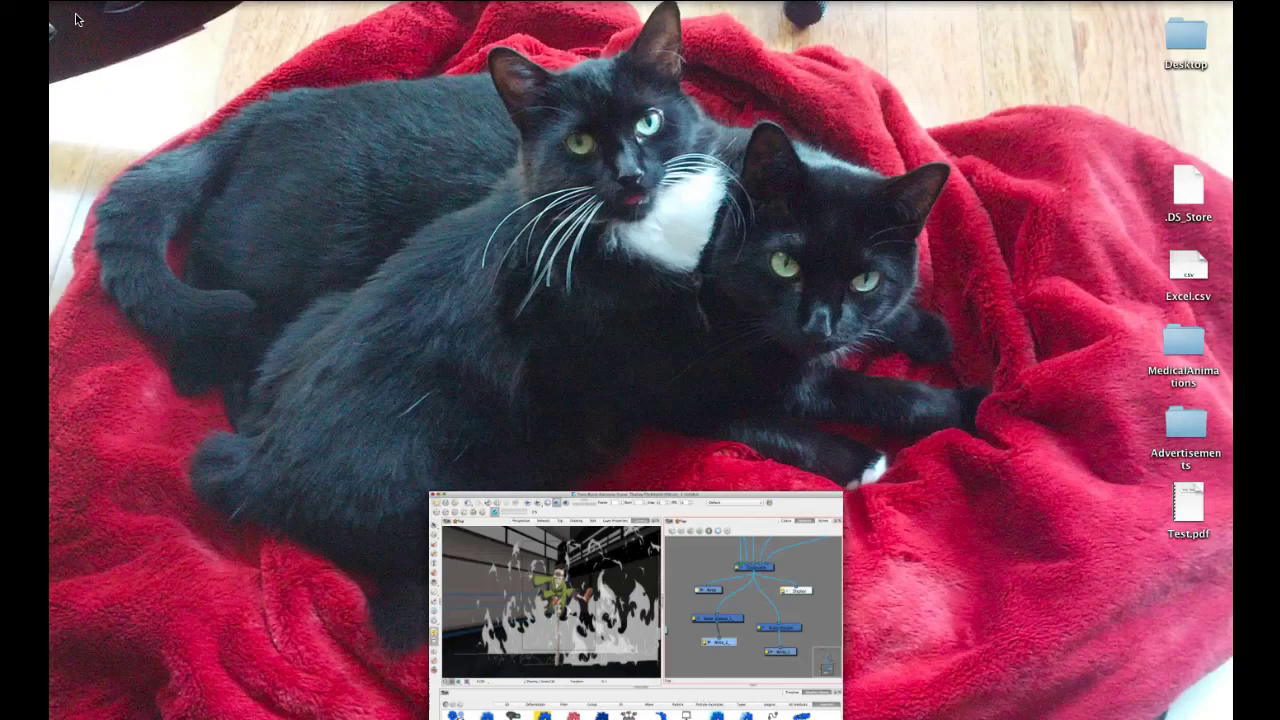
# Navigate Finder into the PrintTest folder on the Desktop.
pyautogui.click(1182, 47)
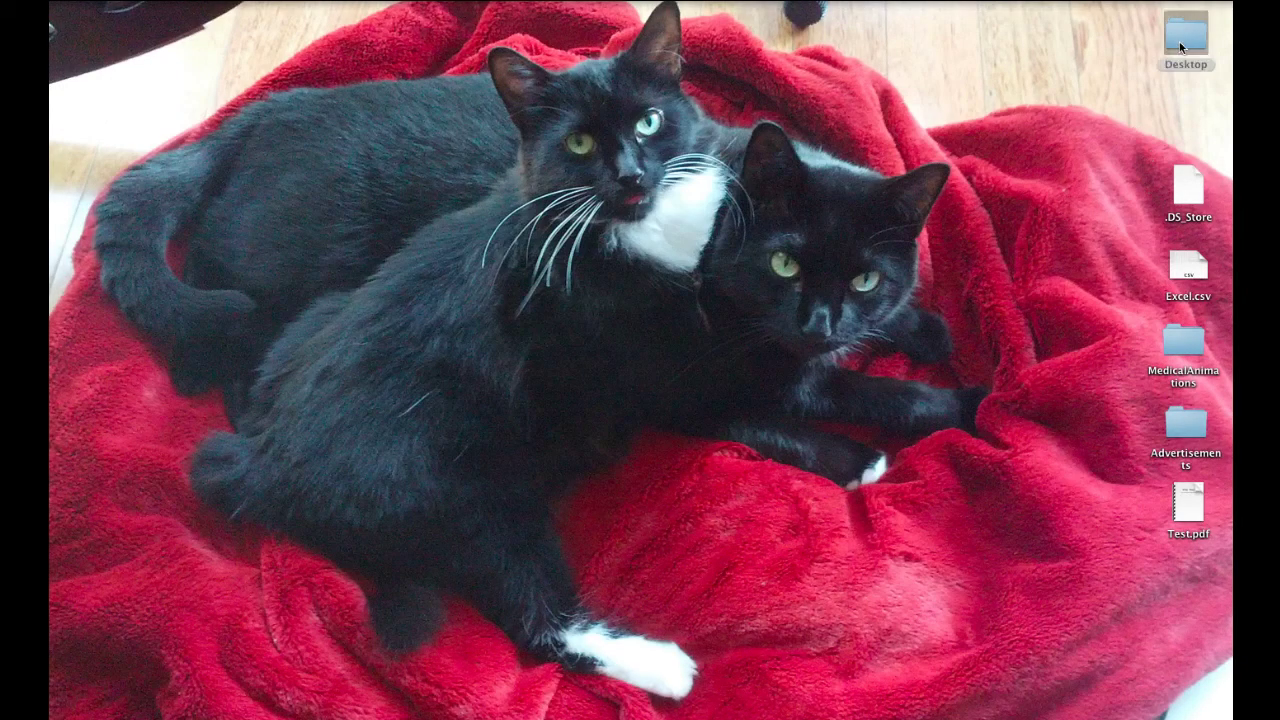
pyautogui.doubleClick(1182, 42)
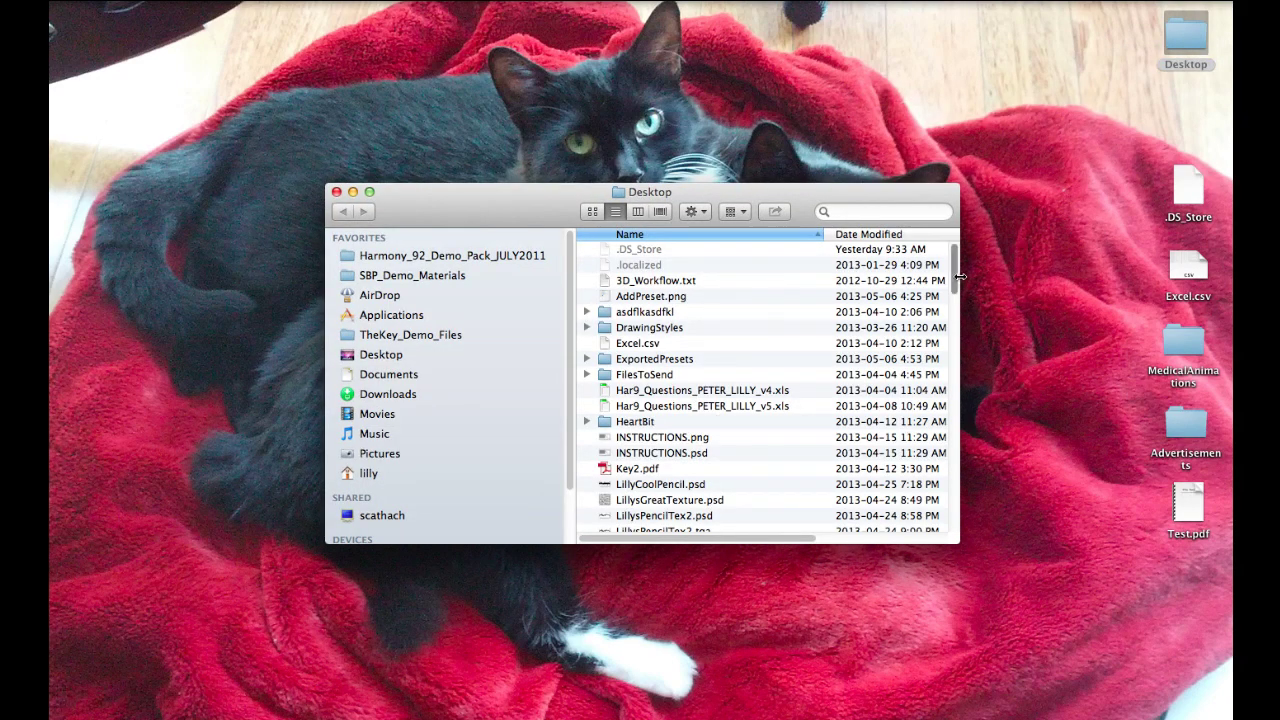
pyautogui.moveTo(954, 290); pyautogui.dragTo(954, 340)
pyautogui.scroll(-2, 954, 340)
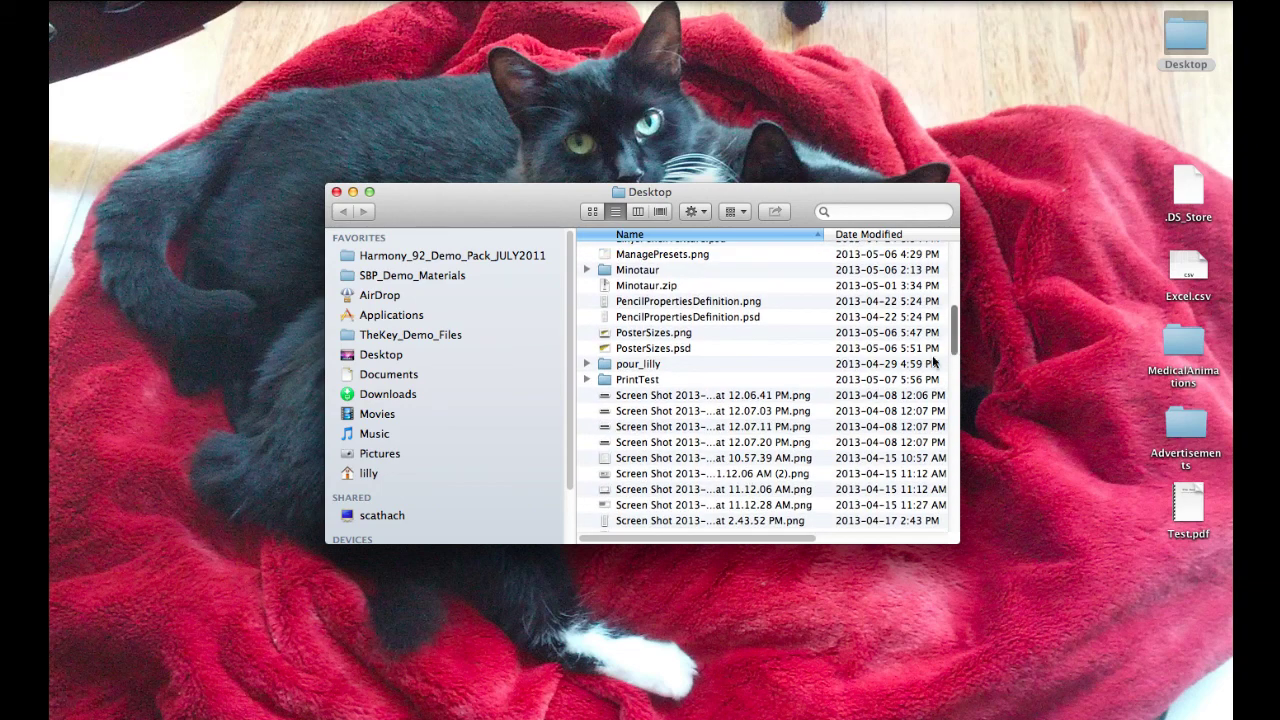
pyautogui.doubleClick(603, 382)
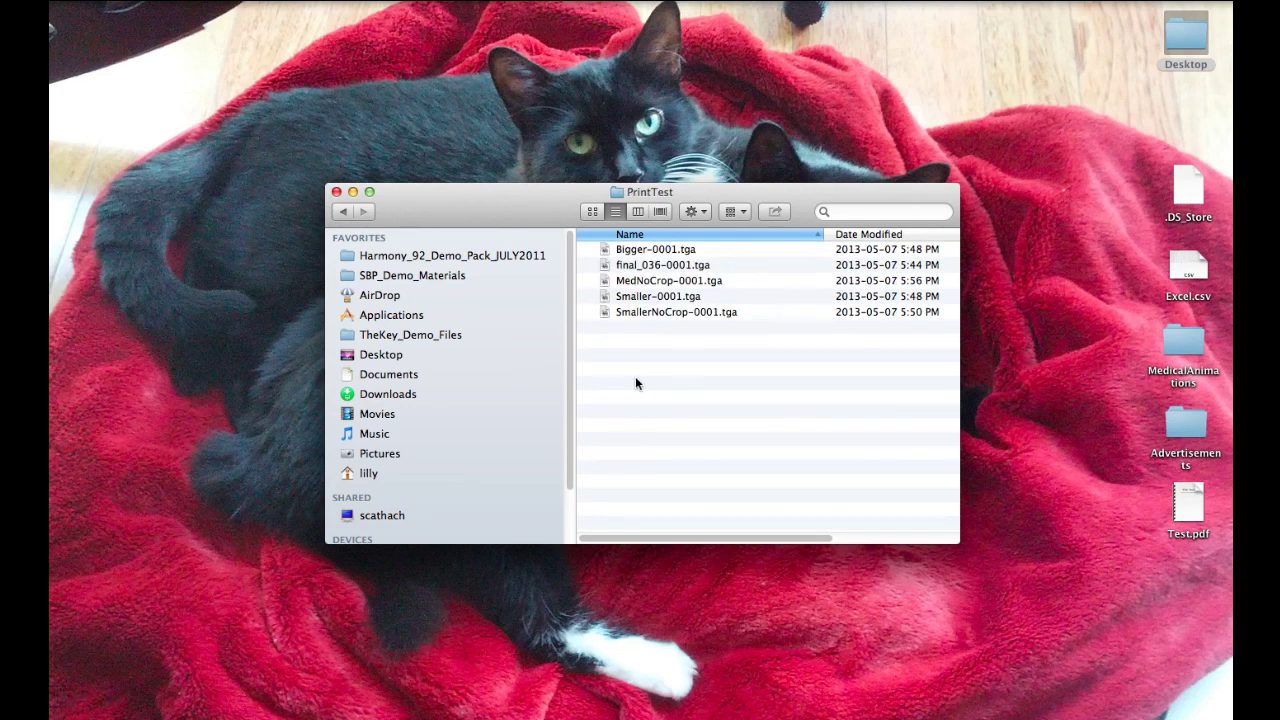
# Open Smaller-0001.tga from PrintTest in Preview.
pyautogui.click(655, 281)
pyautogui.click(656, 298)
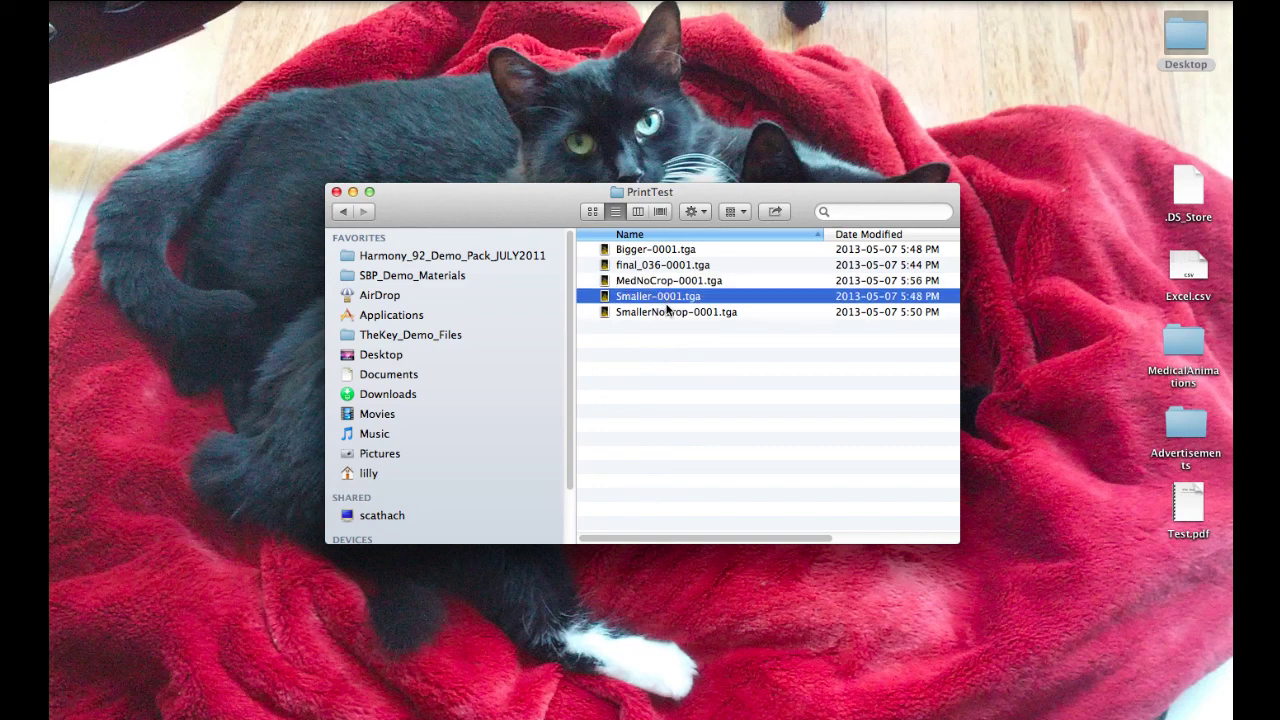
pyautogui.doubleClick(605, 300)
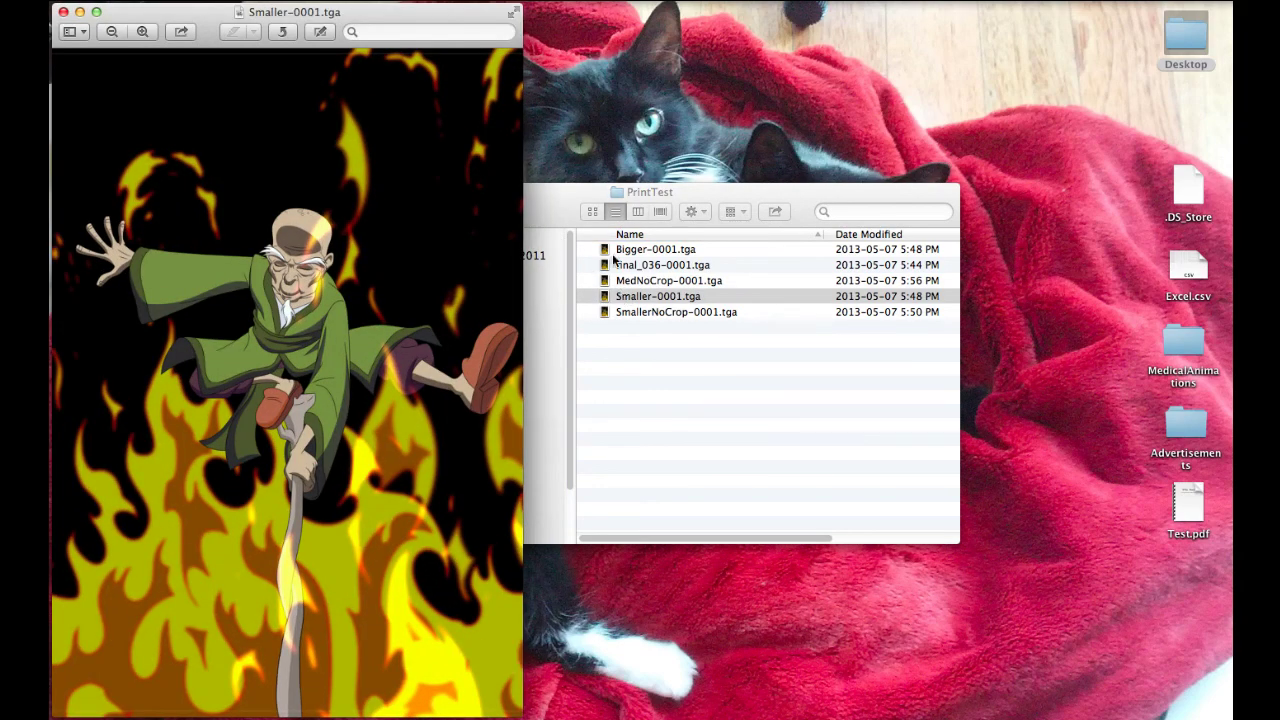
# Open Bigger-0001.tga and place its Preview window to the right of Smaller-0001.tga.
pyautogui.click(606, 256)
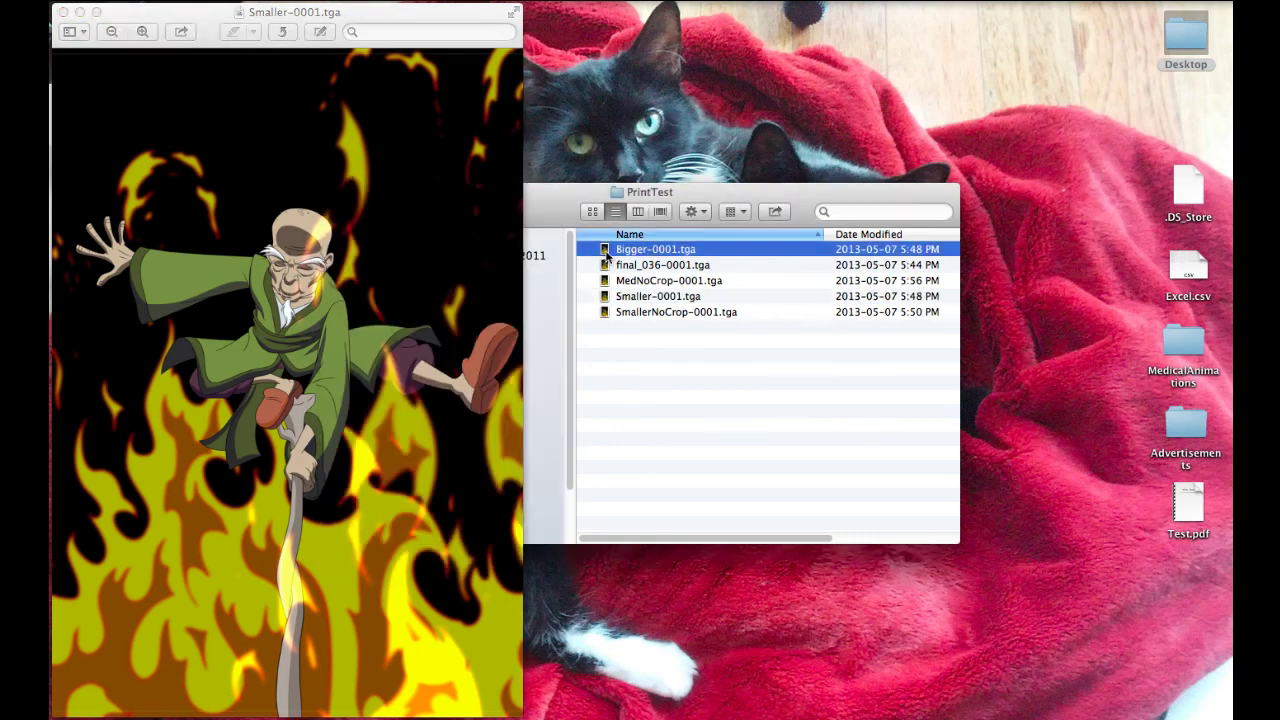
pyautogui.doubleClick(606, 256)
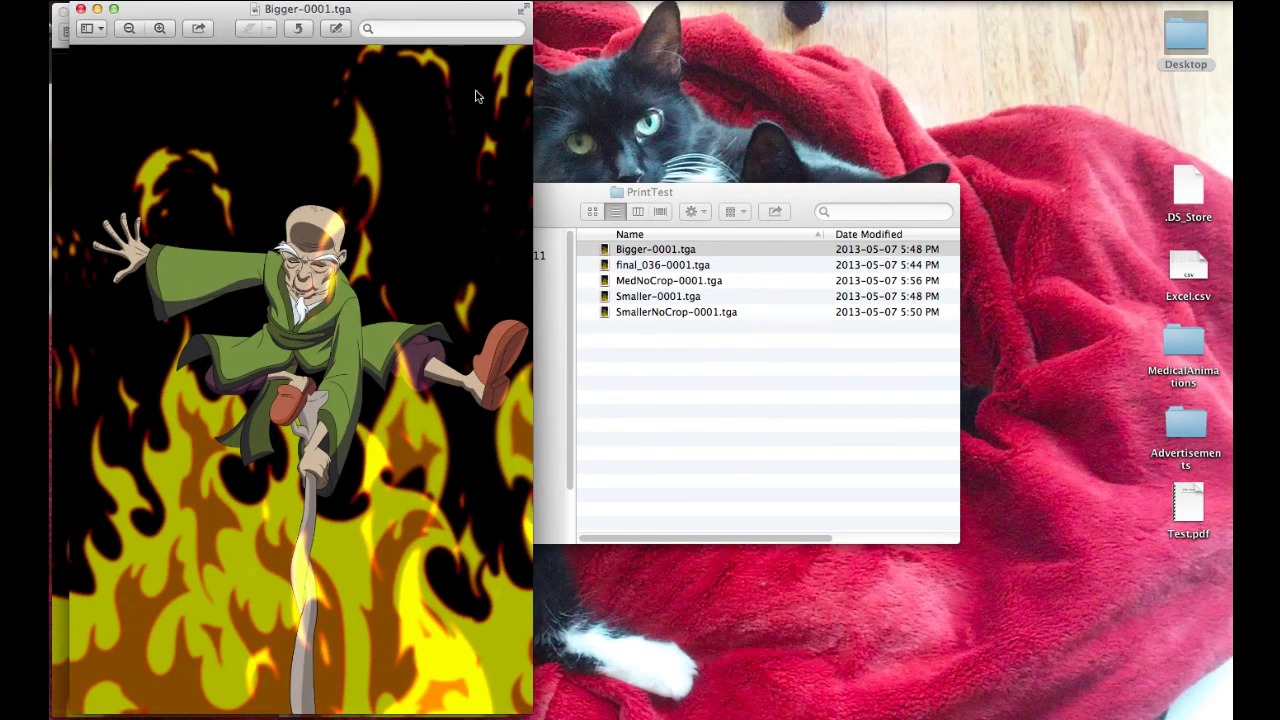
pyautogui.moveTo(405, 22); pyautogui.dragTo(882, 22)
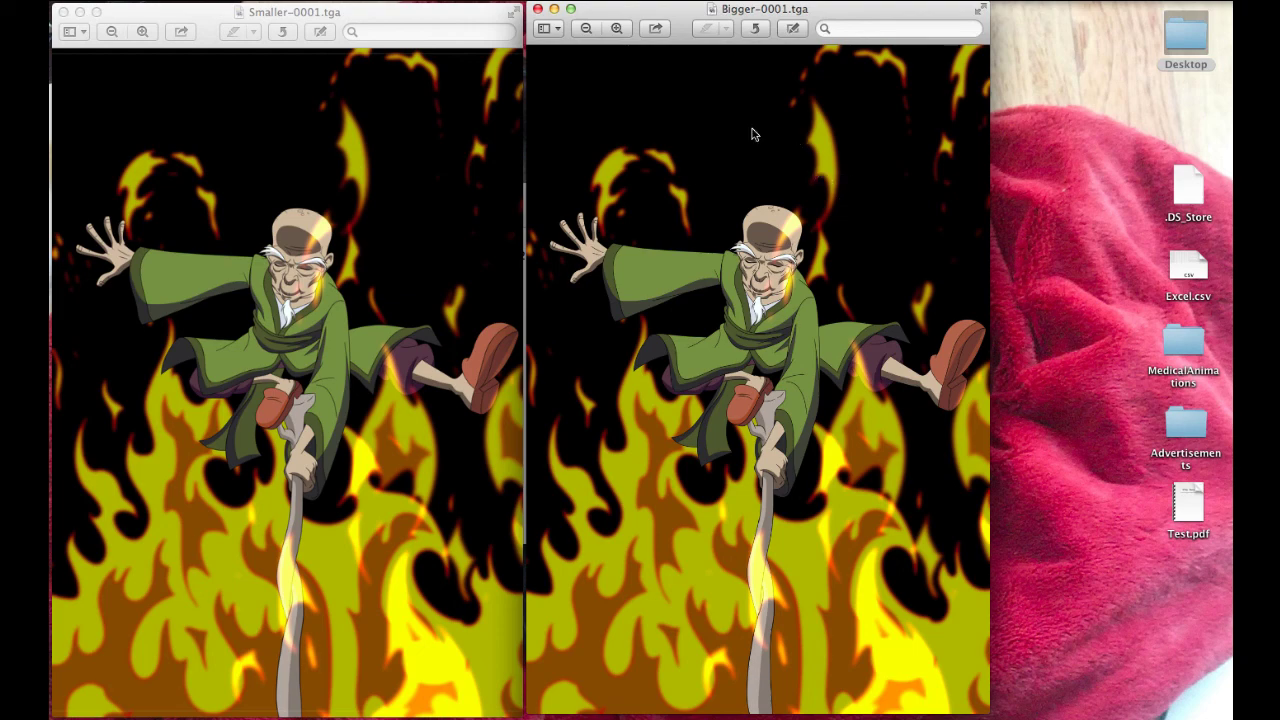
# Zoom Bigger-0001.tga in closely on the ankle, then bring Smaller-0001.tga forward.
pyautogui.click(619, 28)
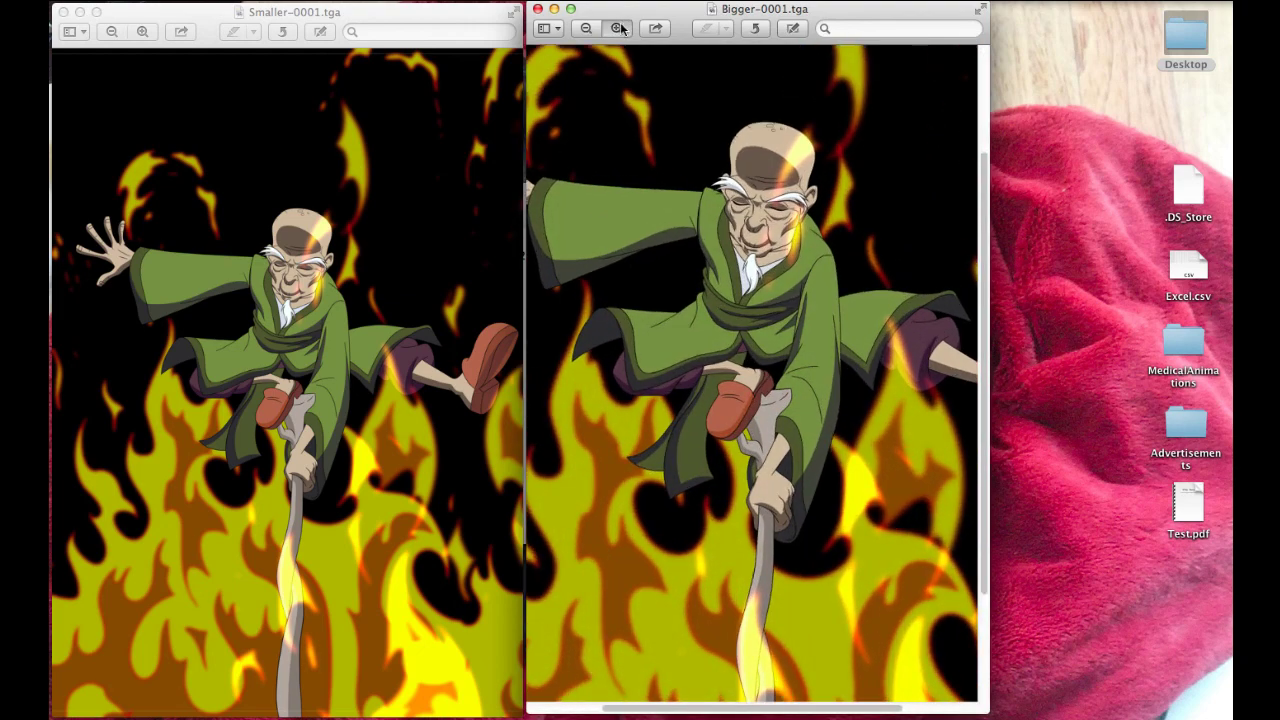
pyautogui.click(620, 28)
pyautogui.click(621, 28)
pyautogui.click(622, 28)
pyautogui.click(624, 27)
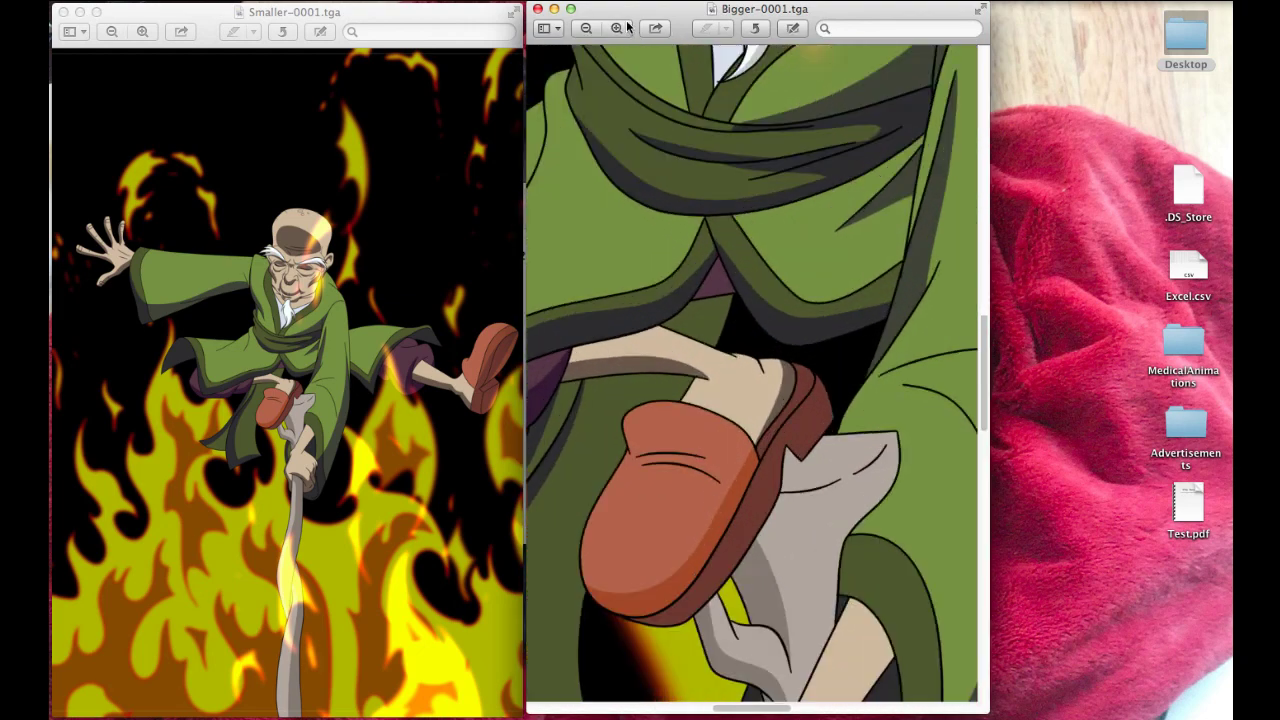
pyautogui.click(618, 28)
pyautogui.click(618, 28)
pyautogui.click(618, 28)
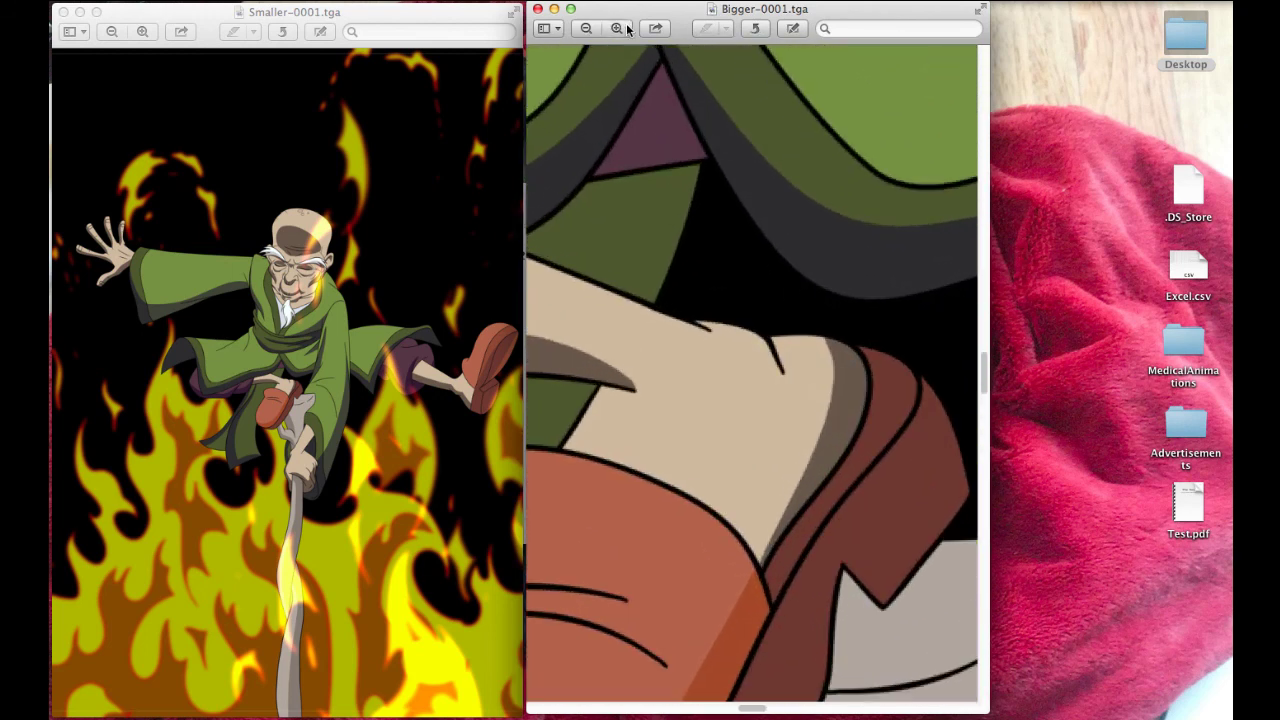
pyautogui.click(618, 28)
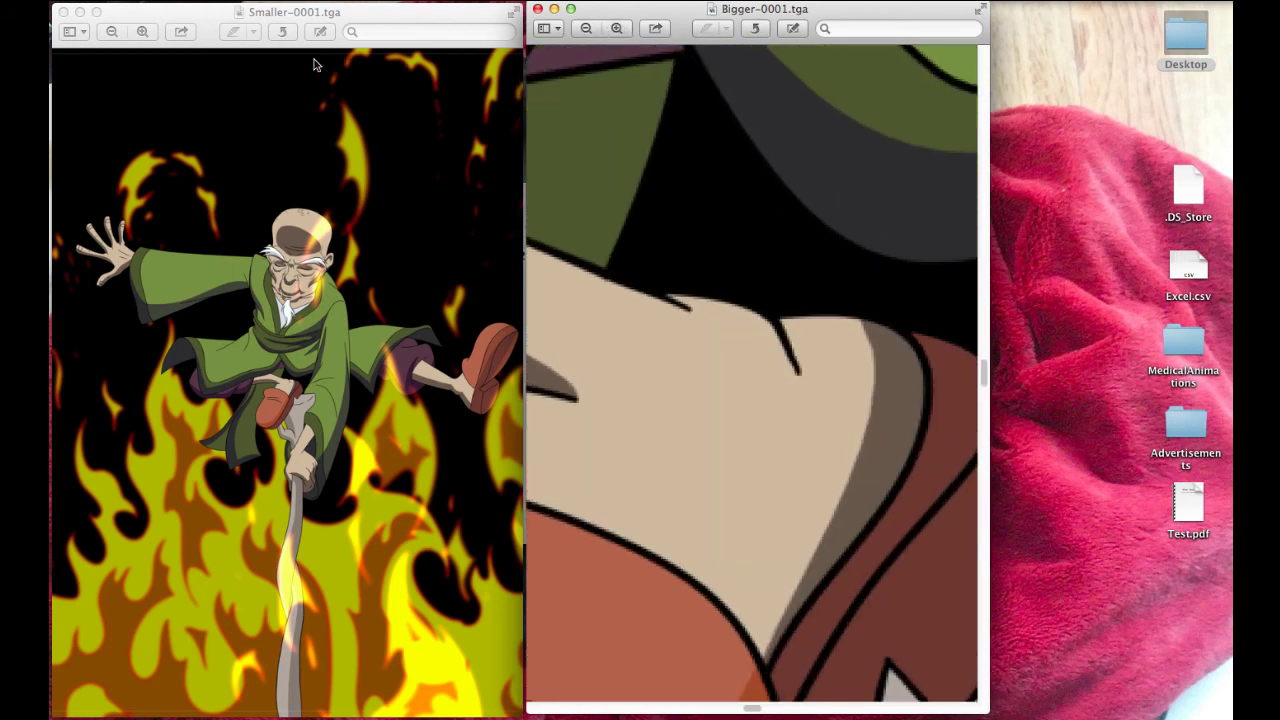
pyautogui.moveTo(194, 11); pyautogui.dragTo(194, 7)
# Zoom Smaller-0001.tga in to match Bigger-0001.tga's close-up of the ankle.
pyautogui.click(142, 31)
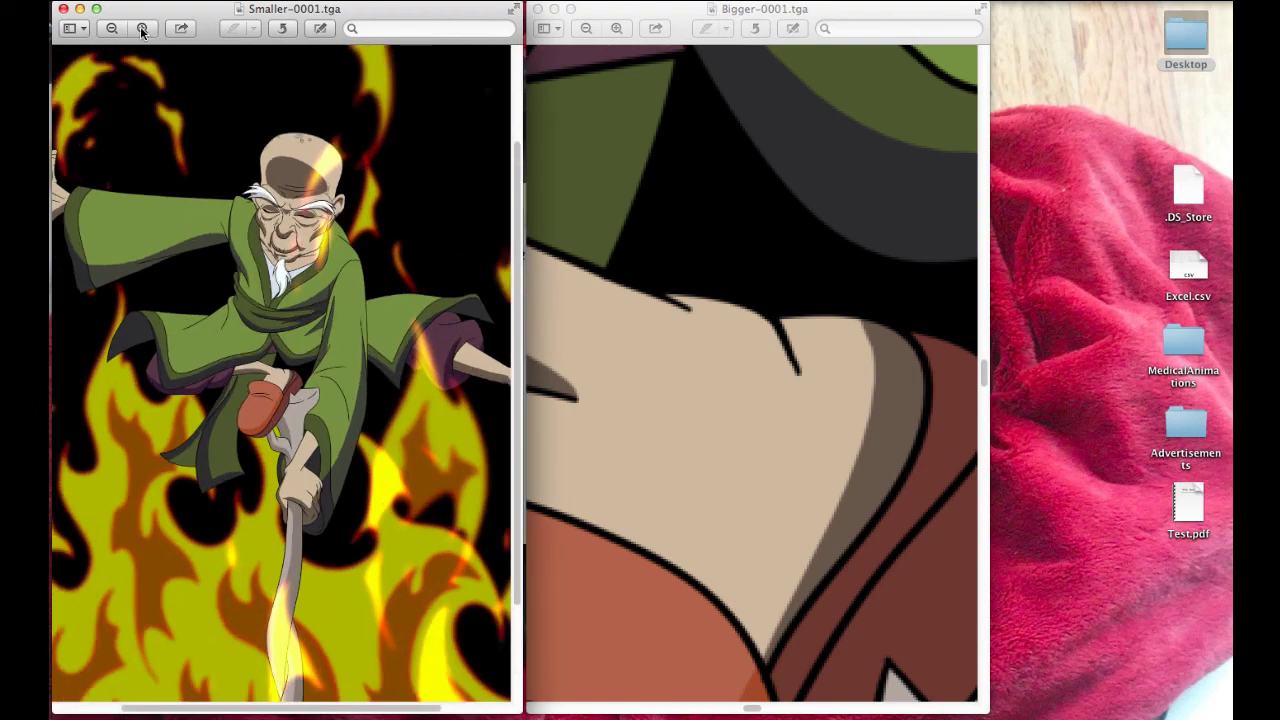
pyautogui.click(142, 29)
pyautogui.click(143, 29)
pyautogui.click(145, 29)
pyautogui.click(147, 29)
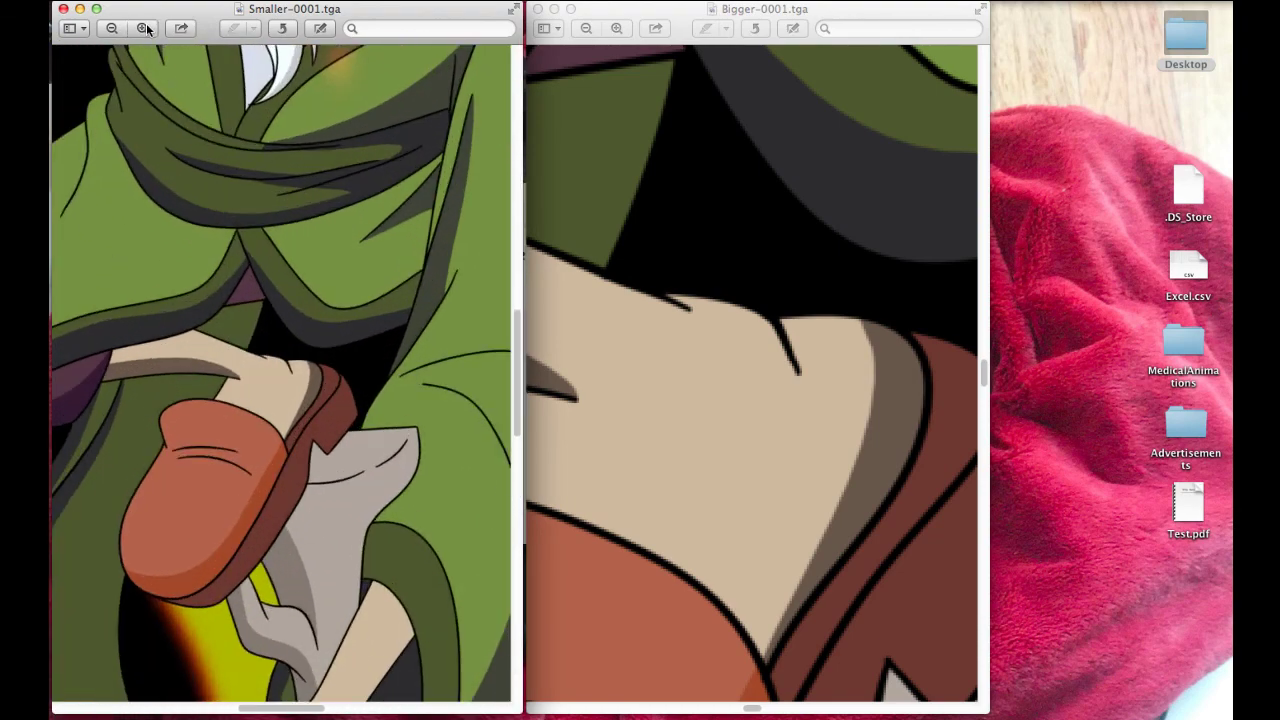
pyautogui.click(147, 29)
pyautogui.click(147, 29)
pyautogui.click(147, 29)
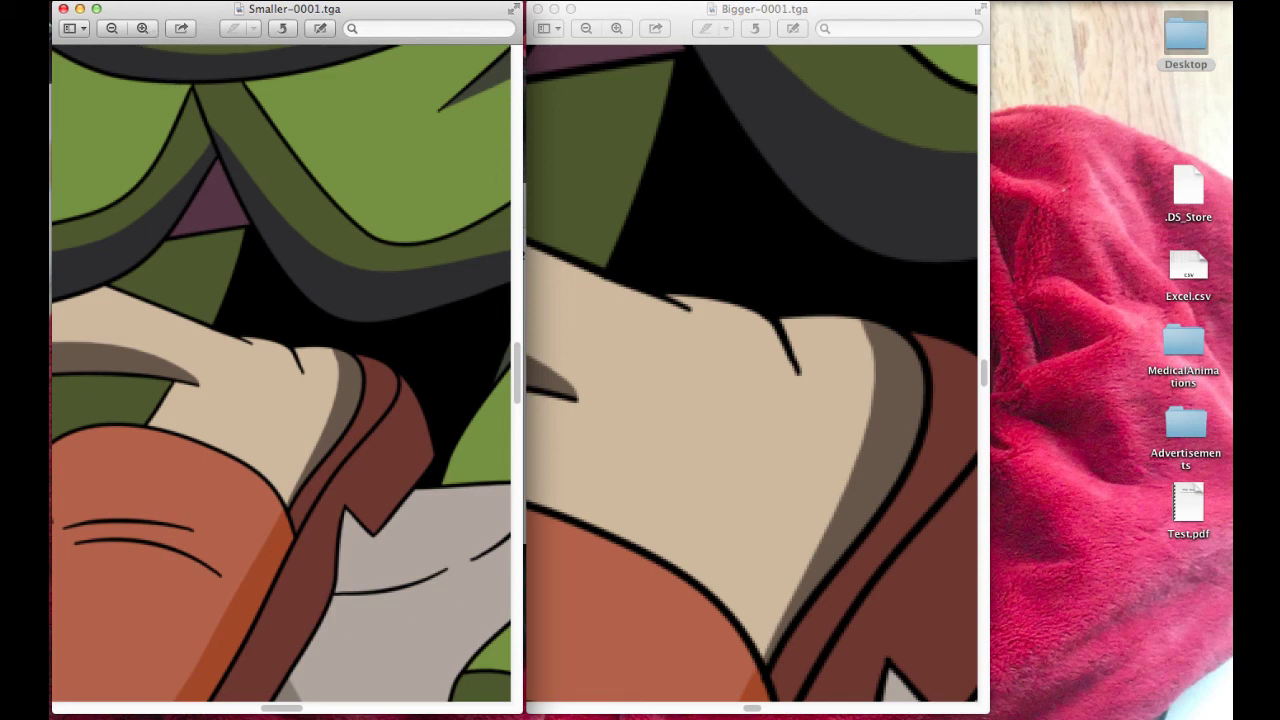
pyautogui.click(147, 29)
pyautogui.click(147, 29)
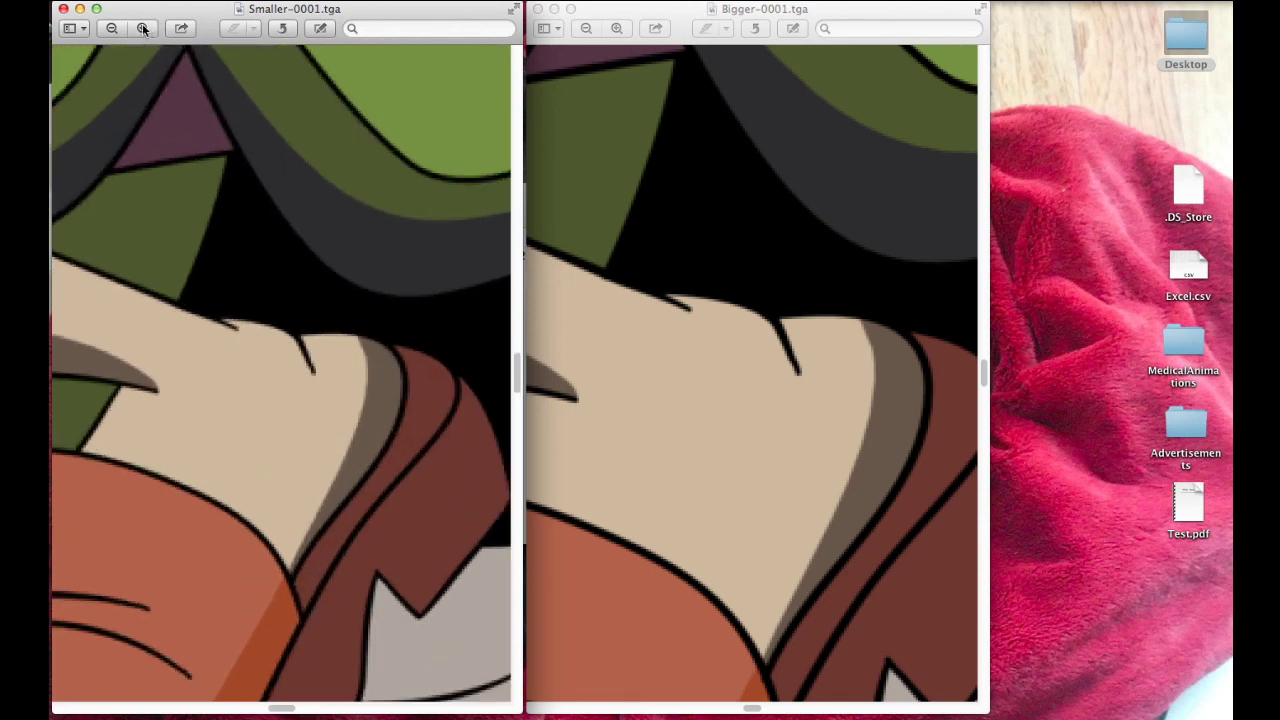
pyautogui.click(112, 29)
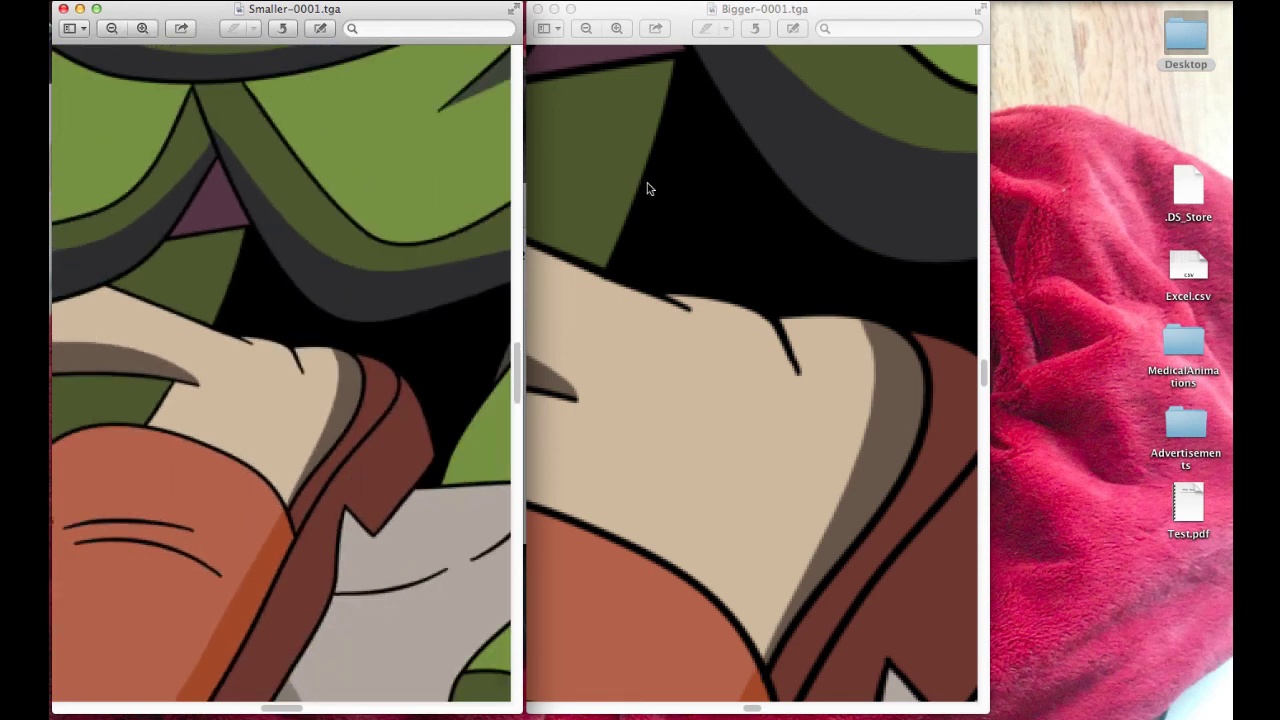
# Zoom Bigger-0001.tga back out until the whole image fits its window.
pyautogui.click(610, 13)
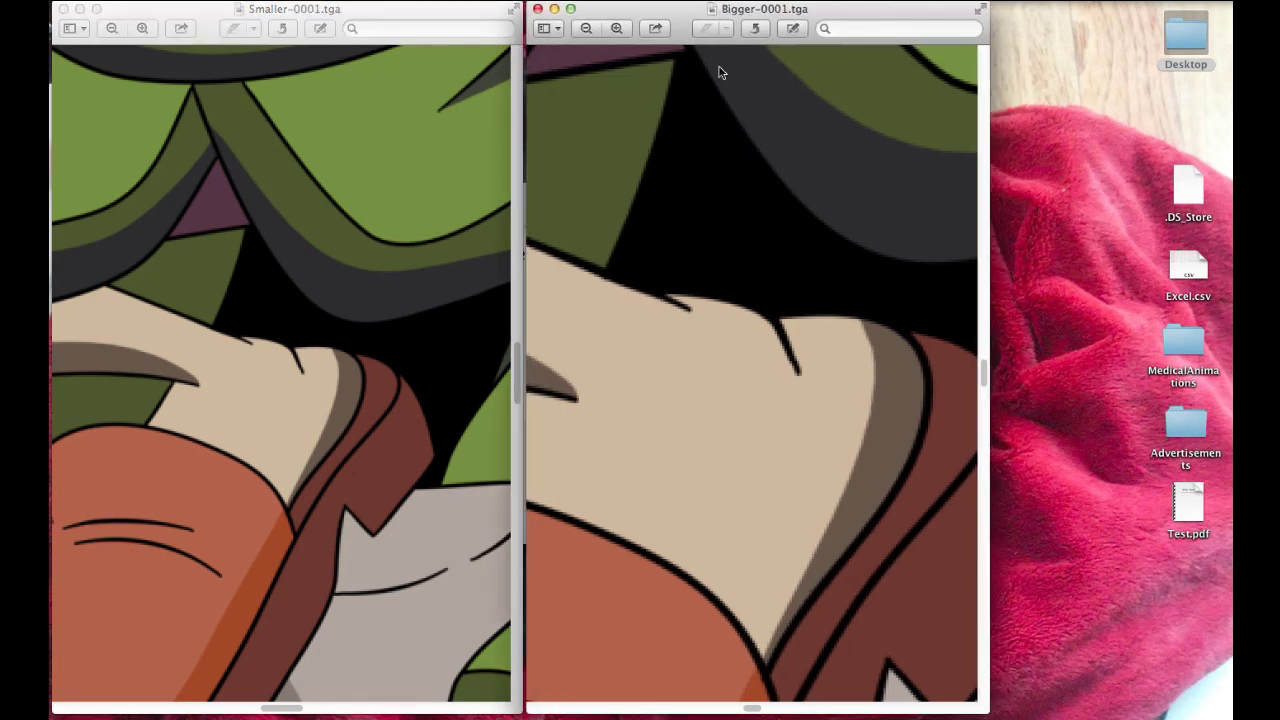
pyautogui.click(586, 29)
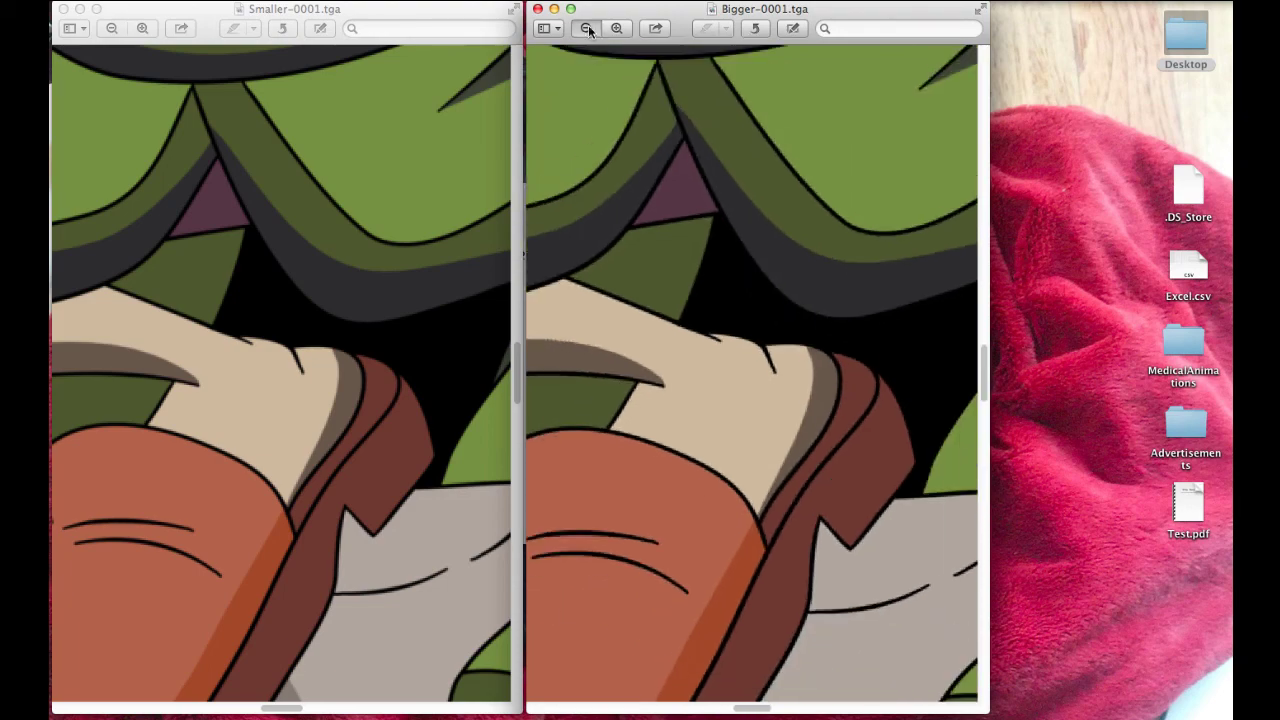
pyautogui.click(586, 29)
pyautogui.click(586, 29)
pyautogui.click(586, 29)
pyautogui.click(586, 29)
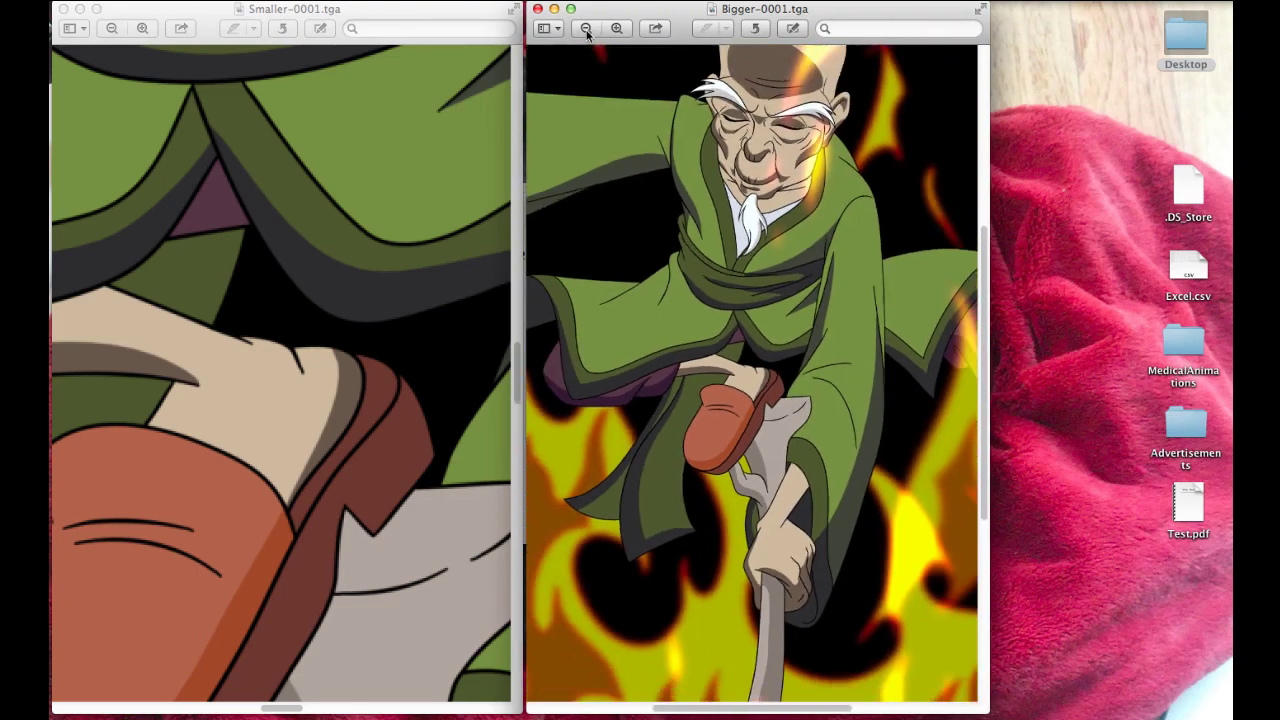
pyautogui.click(586, 29)
pyautogui.click(586, 29)
pyautogui.click(586, 29)
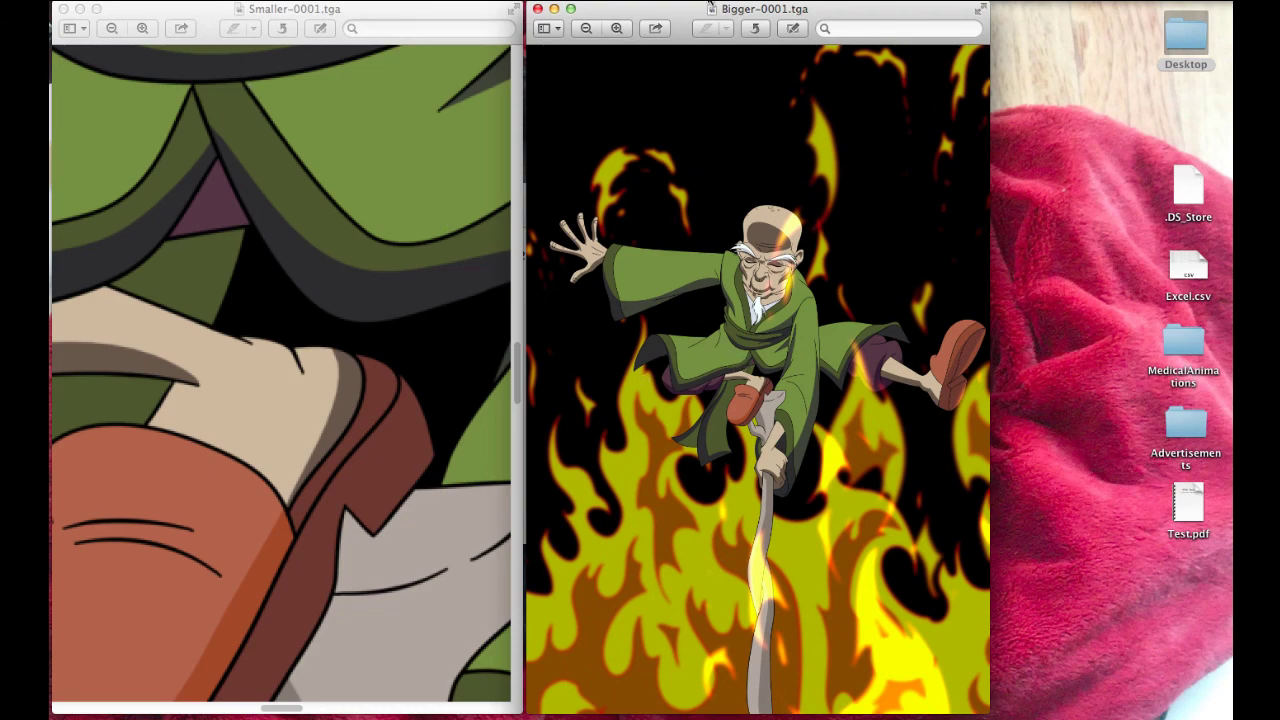
# Zoom Smaller-0001.tga back out so the full image fills its window.
pyautogui.click(112, 29)
pyautogui.click(112, 29)
pyautogui.click(112, 29)
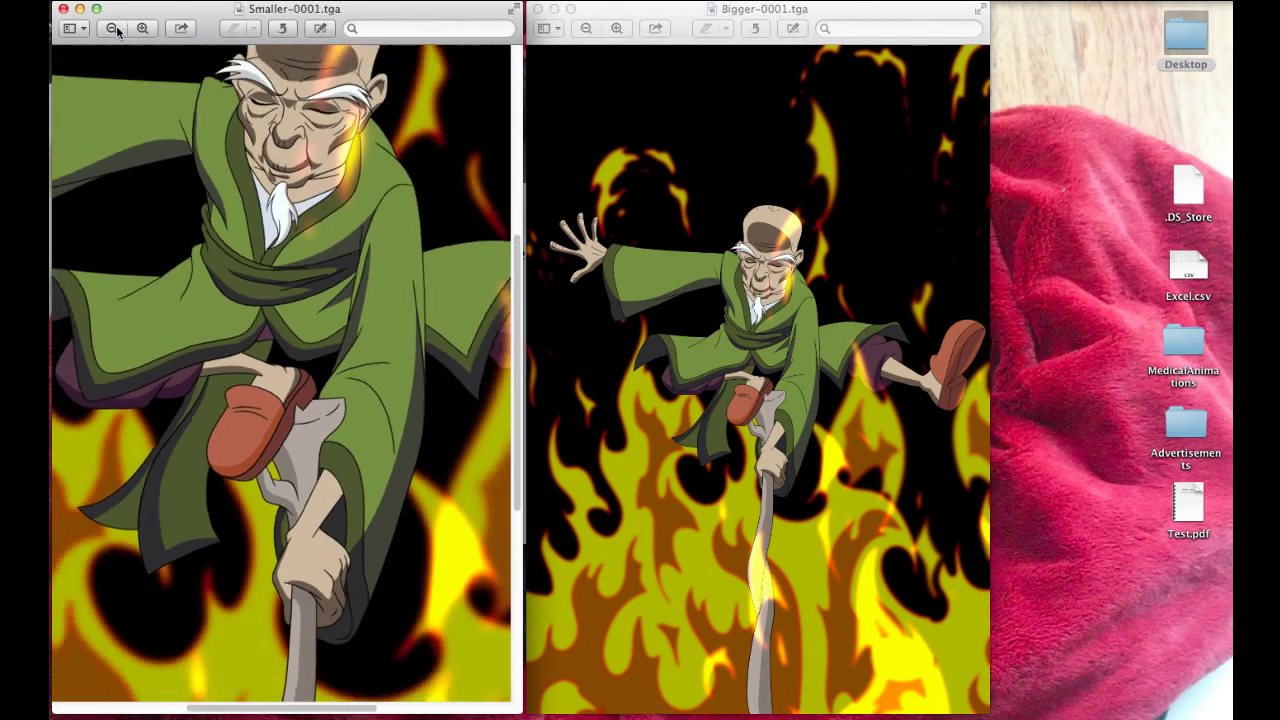
pyautogui.click(113, 29)
pyautogui.click(117, 29)
pyautogui.click(117, 29)
pyautogui.click(117, 29)
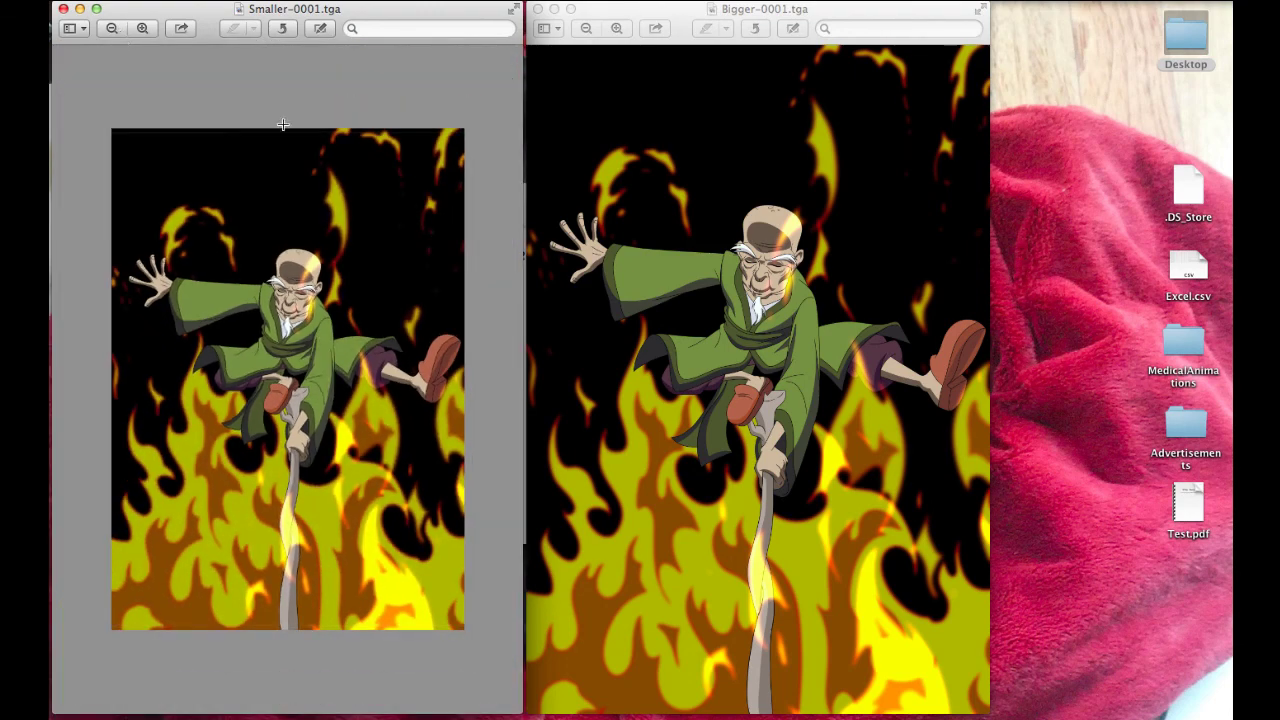
pyautogui.click(148, 29)
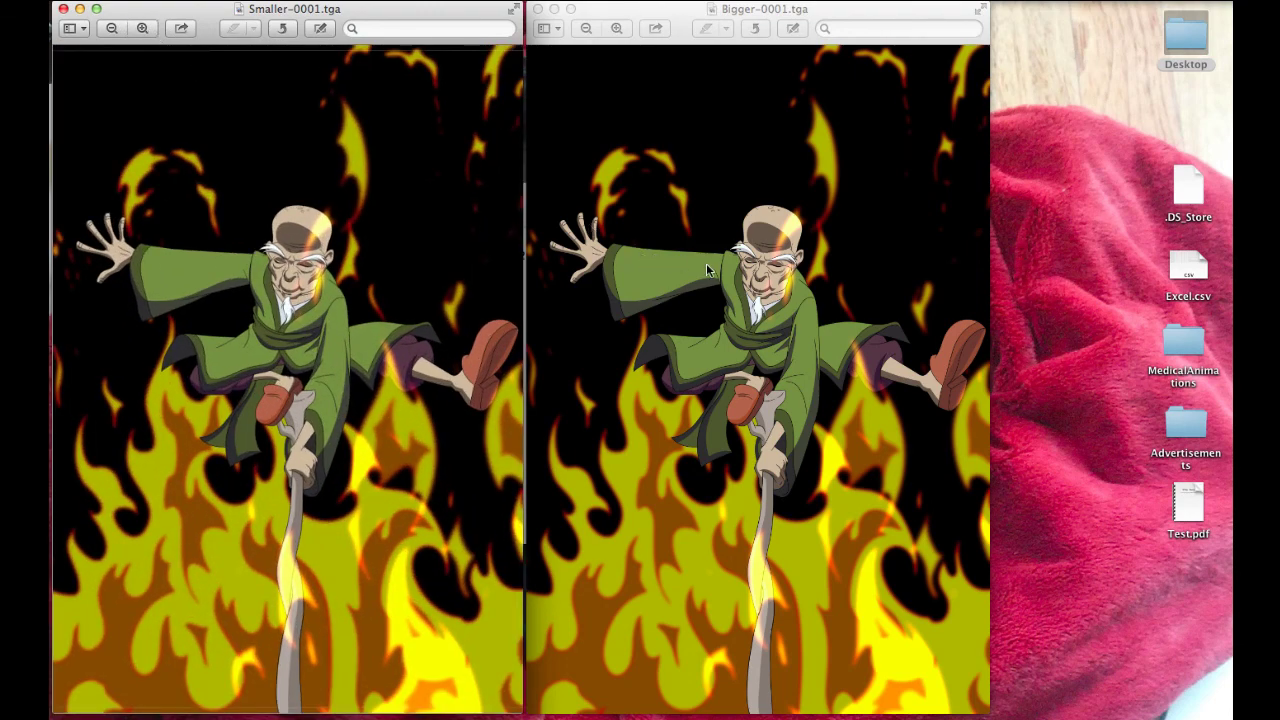